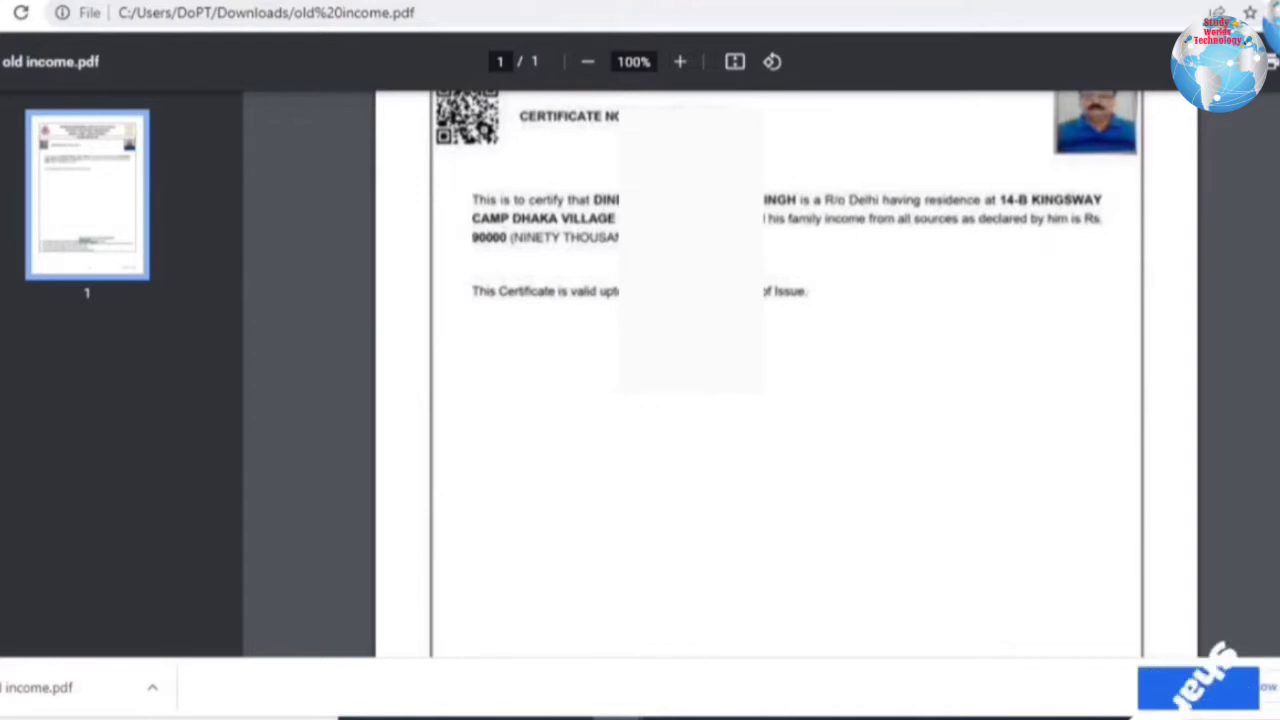
- Load edistrict.delhigovt.nic.in in a new tab and close its COVID-19 notice
scroll(689, 459, "up", 2)
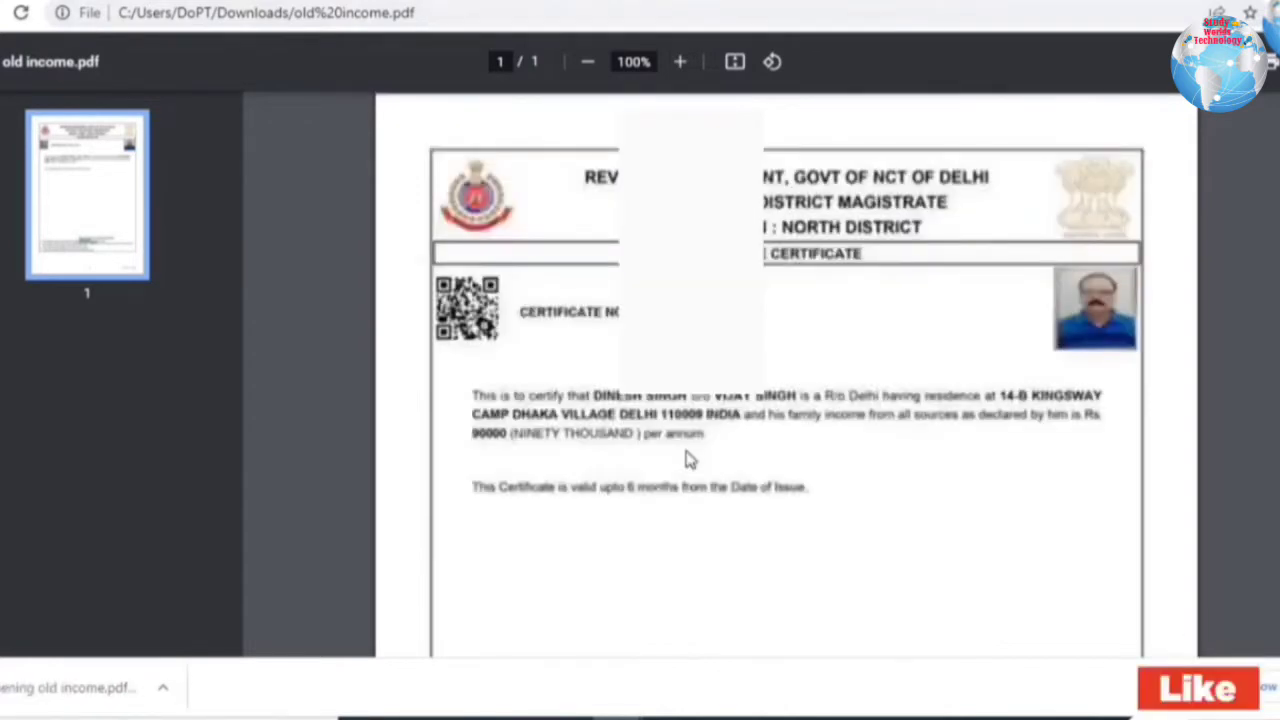
scroll(689, 459, "down", 1)
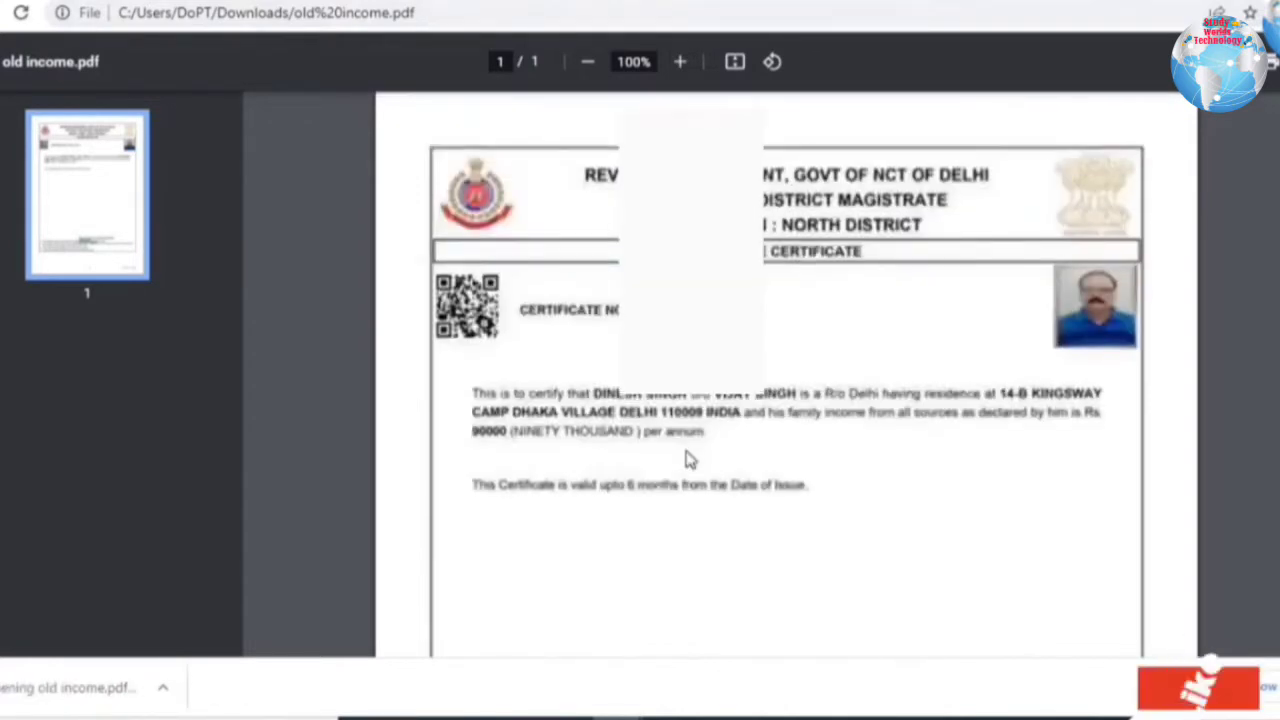
scroll(689, 459, "down", 2)
scroll(689, 459, "down", 1)
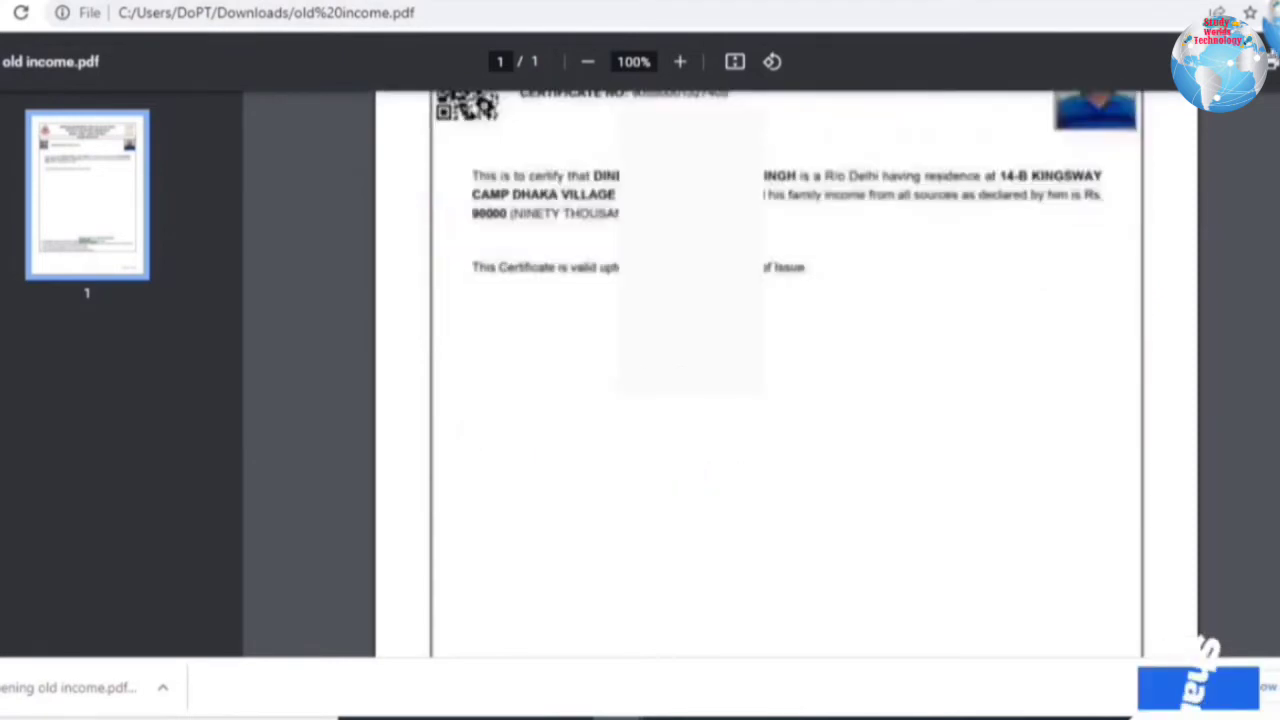
scroll(786, 374, "up", 1)
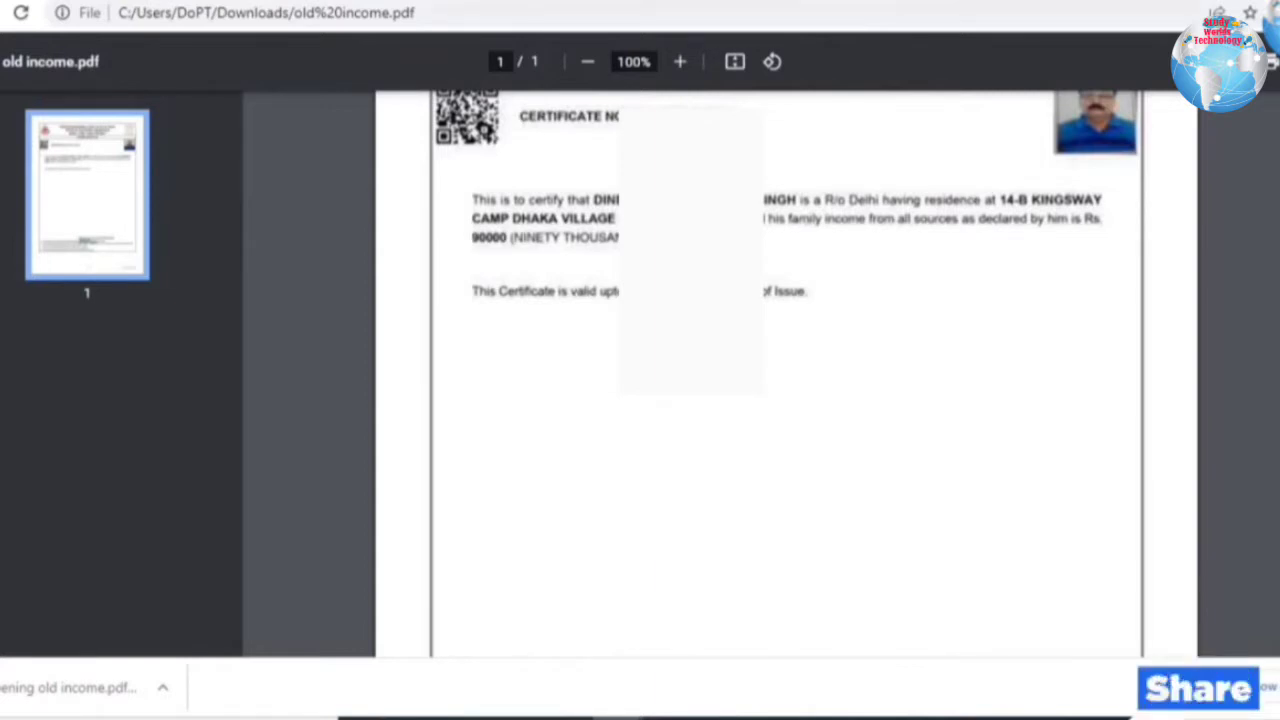
key("ctrl+t")
left_click(394, 51)
type("E")
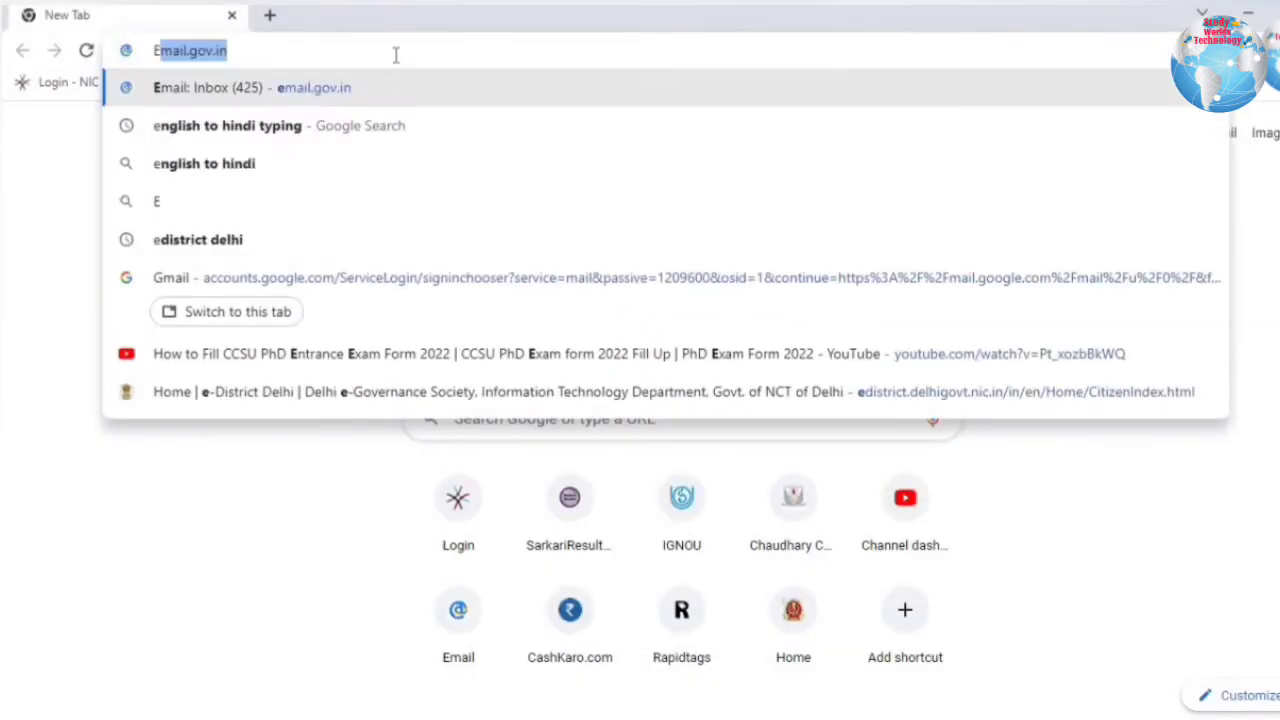
type("D")
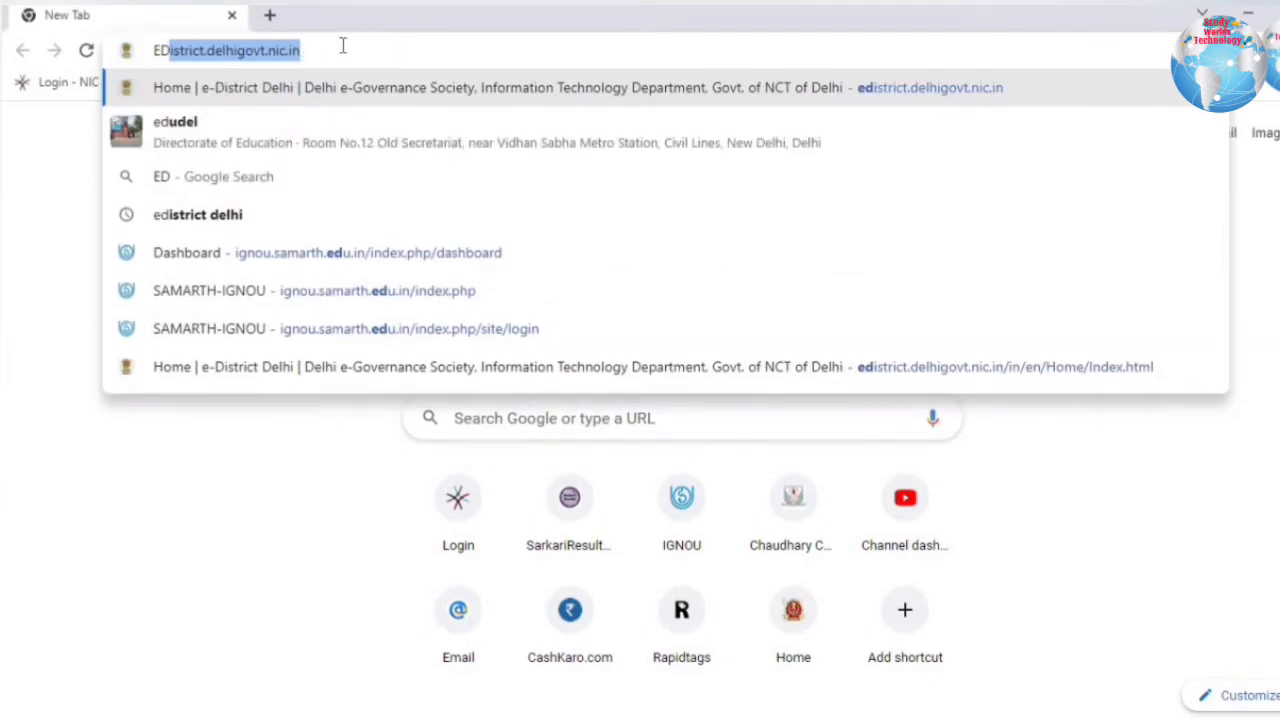
key("Return")
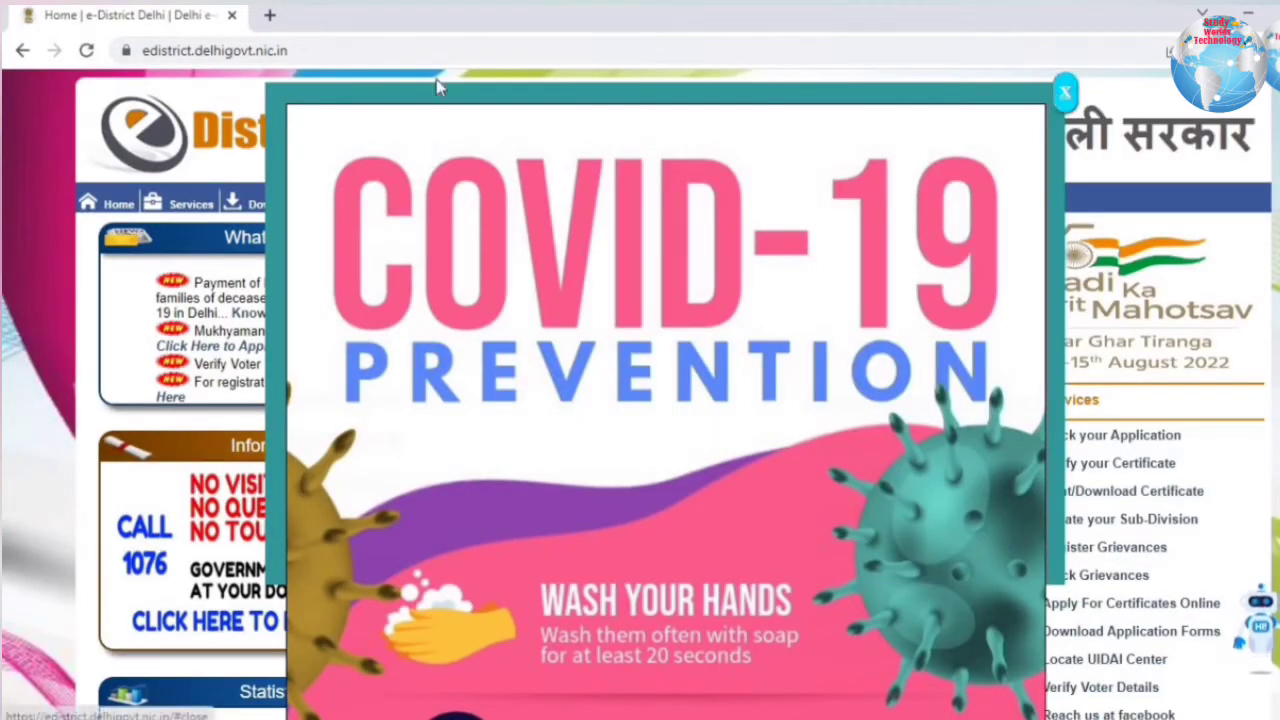
left_click(1063, 93)
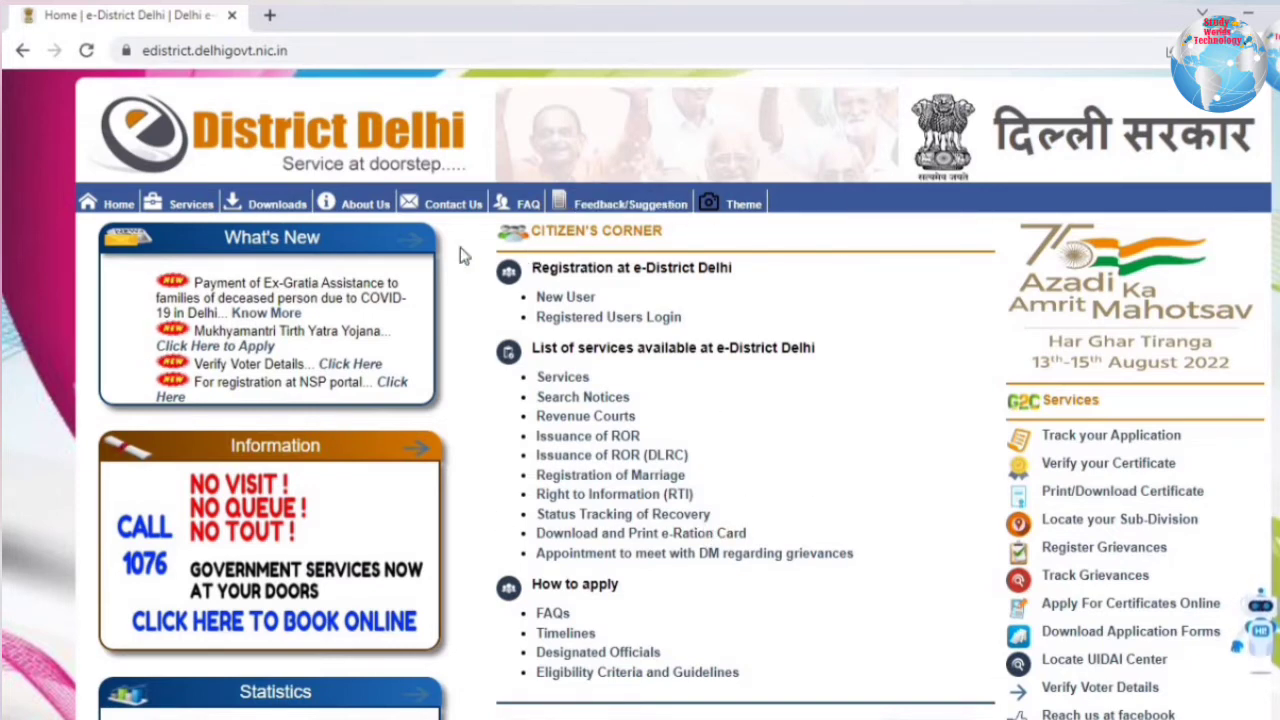
left_click_drag(498, 228, 712, 330)
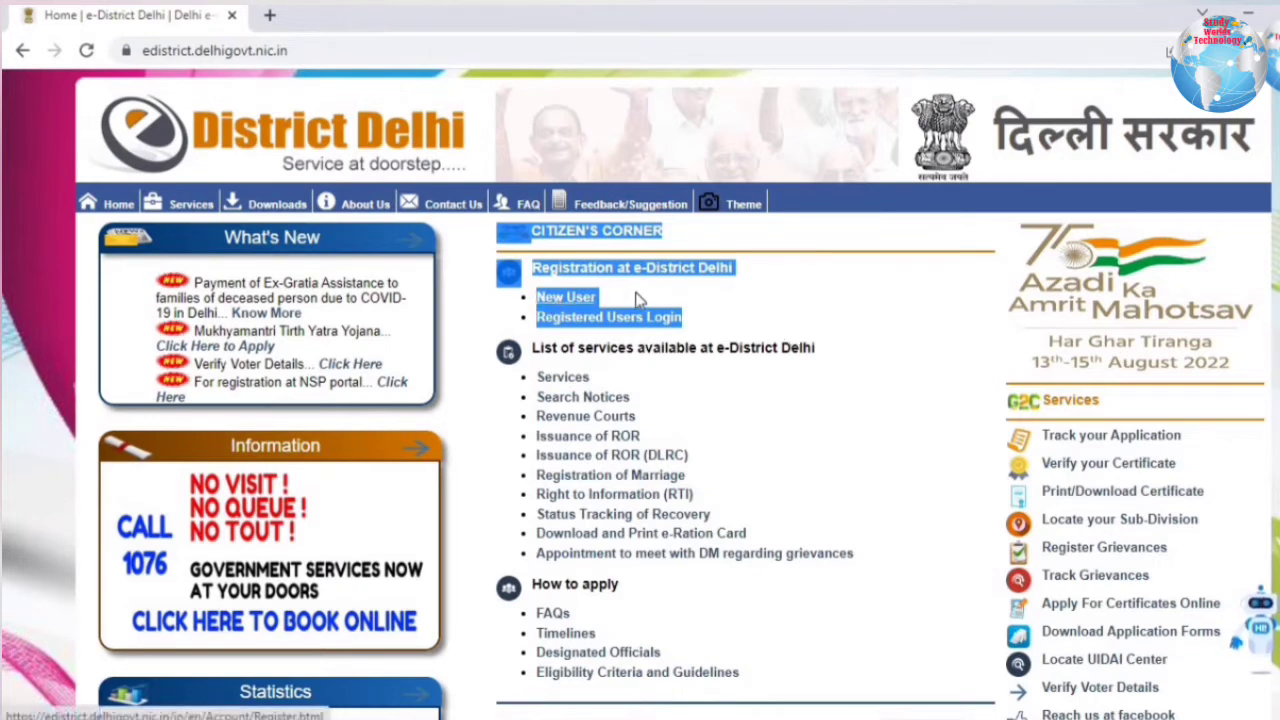
- Start new-user registration and pick Aadhaar Card as the document type
left_click(566, 298)
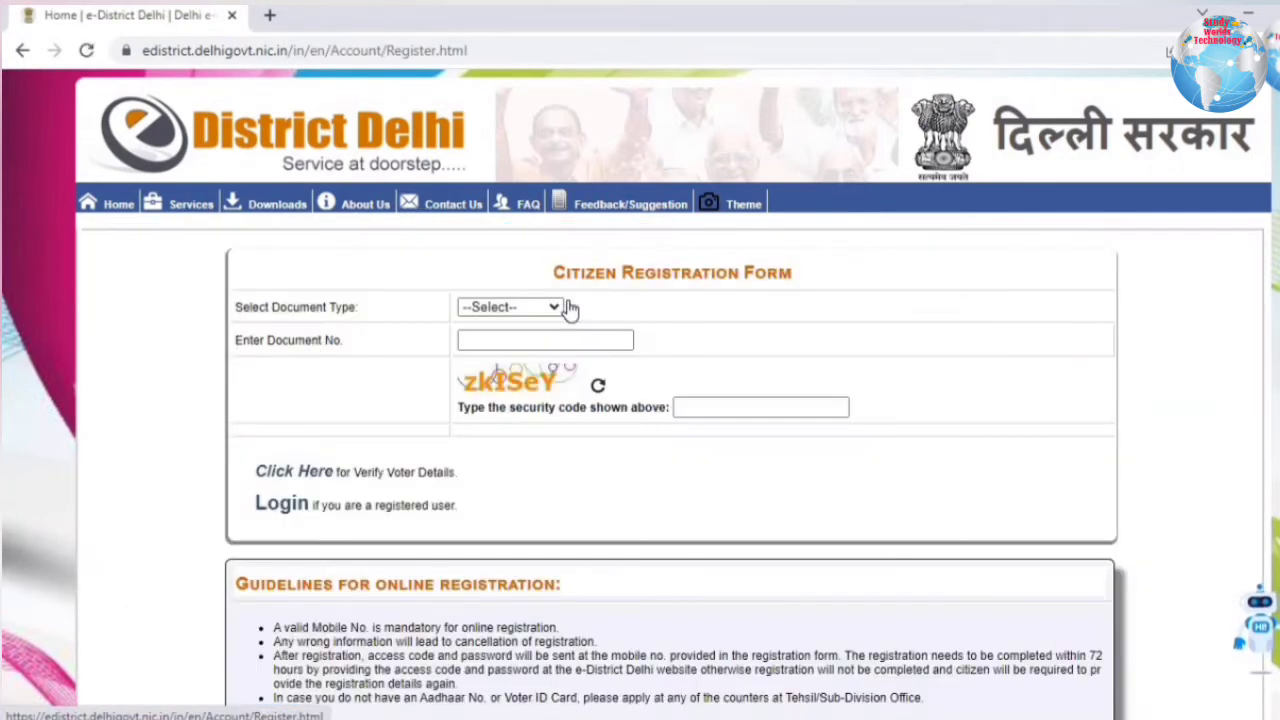
left_click_drag(540, 283, 839, 275)
left_click(839, 275)
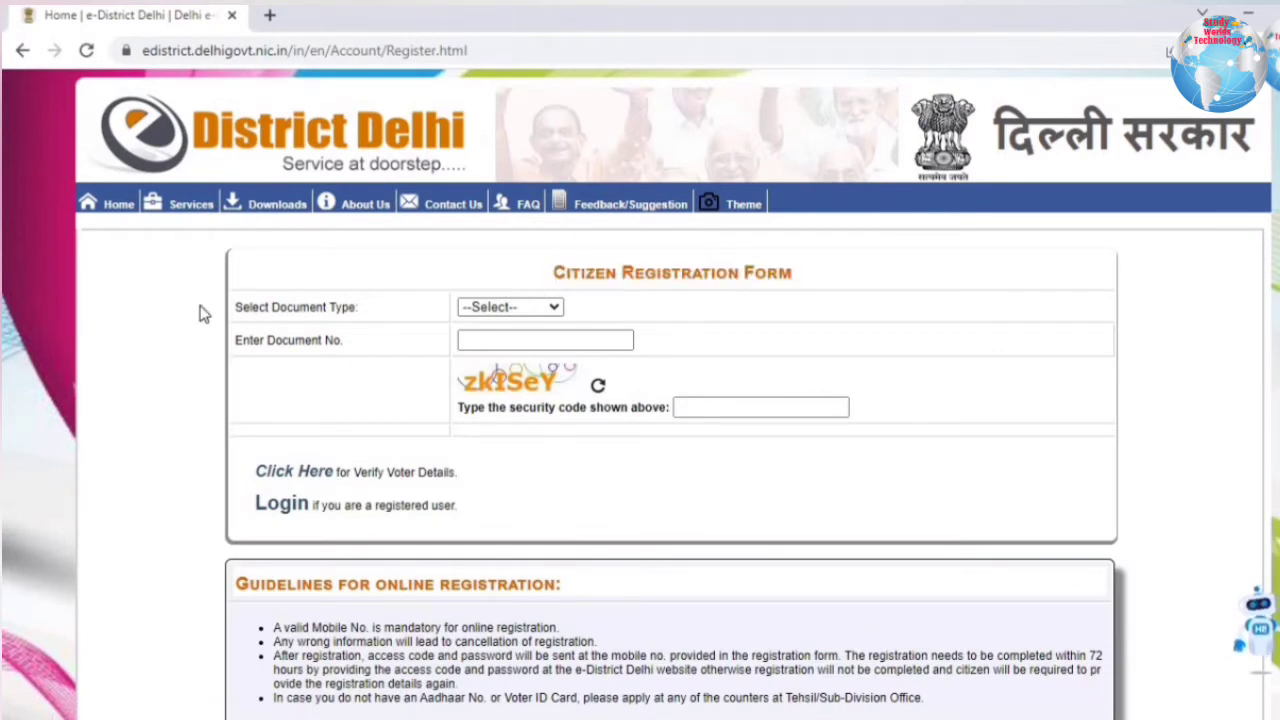
left_click_drag(242, 307, 522, 314)
left_click(522, 313)
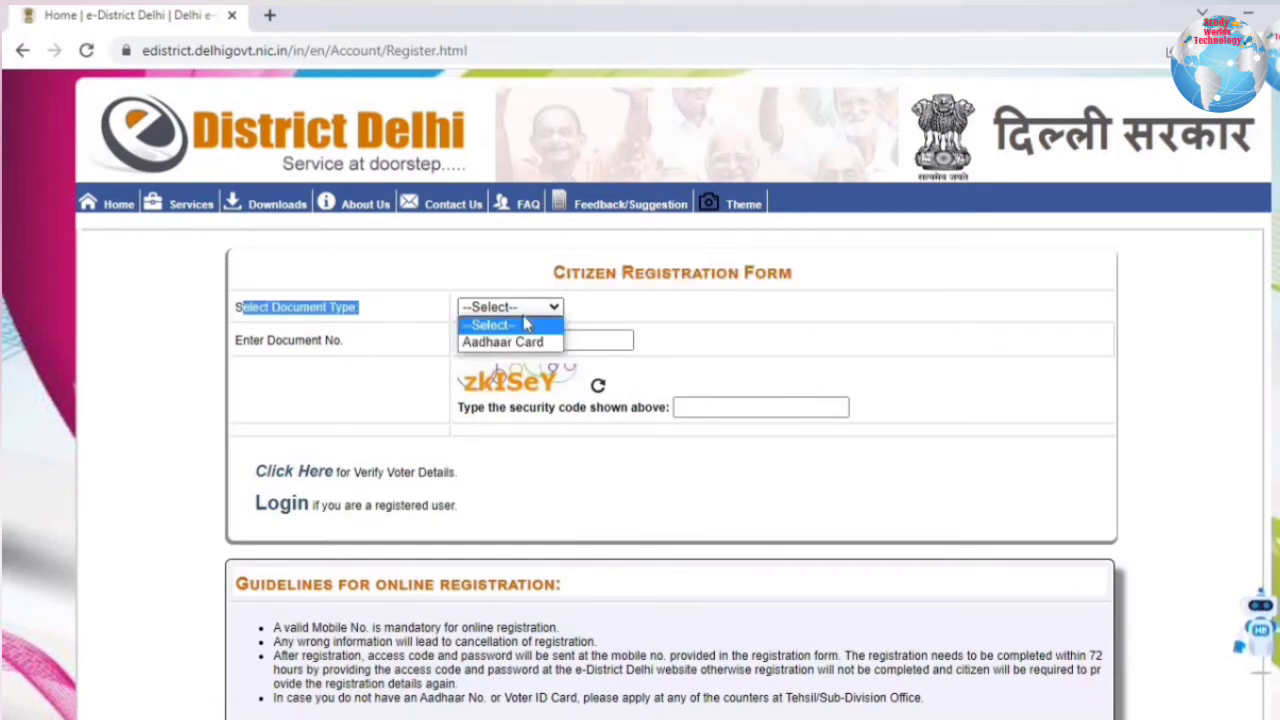
left_click(517, 343)
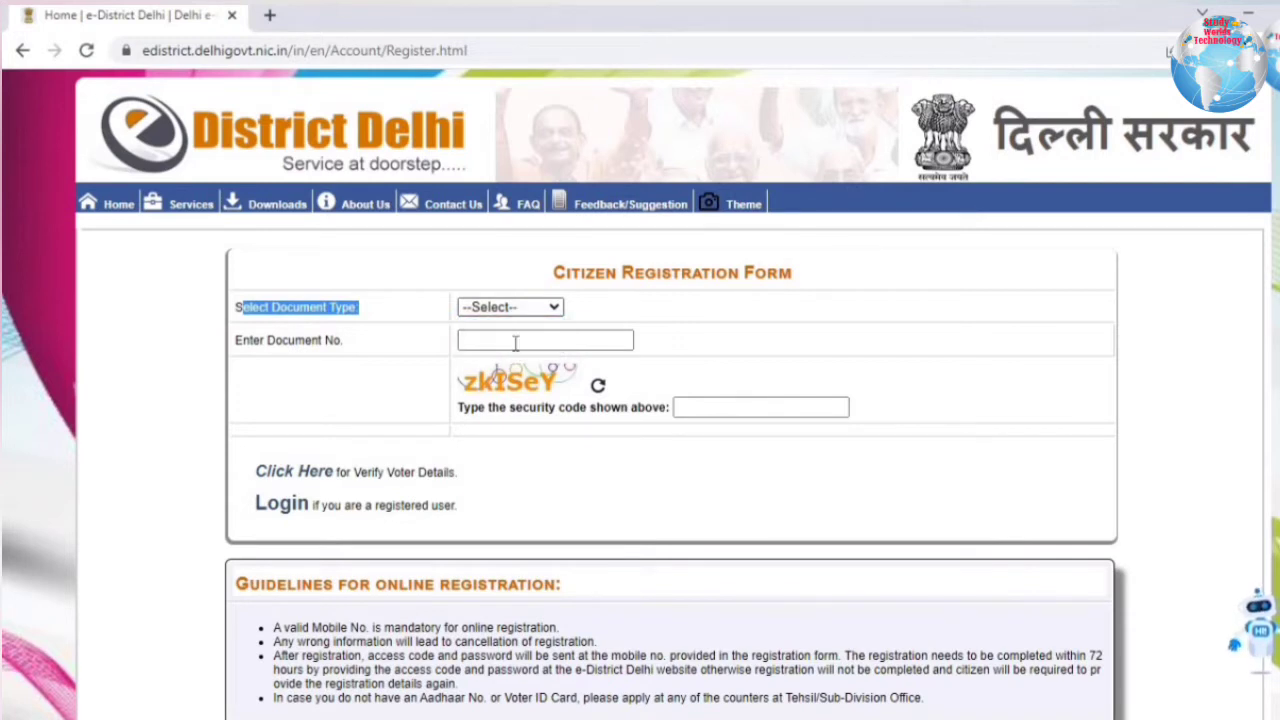
- Enter the Aadhaar number and security code, give e-KYC consent, and continue
left_click_drag(252, 340, 534, 362)
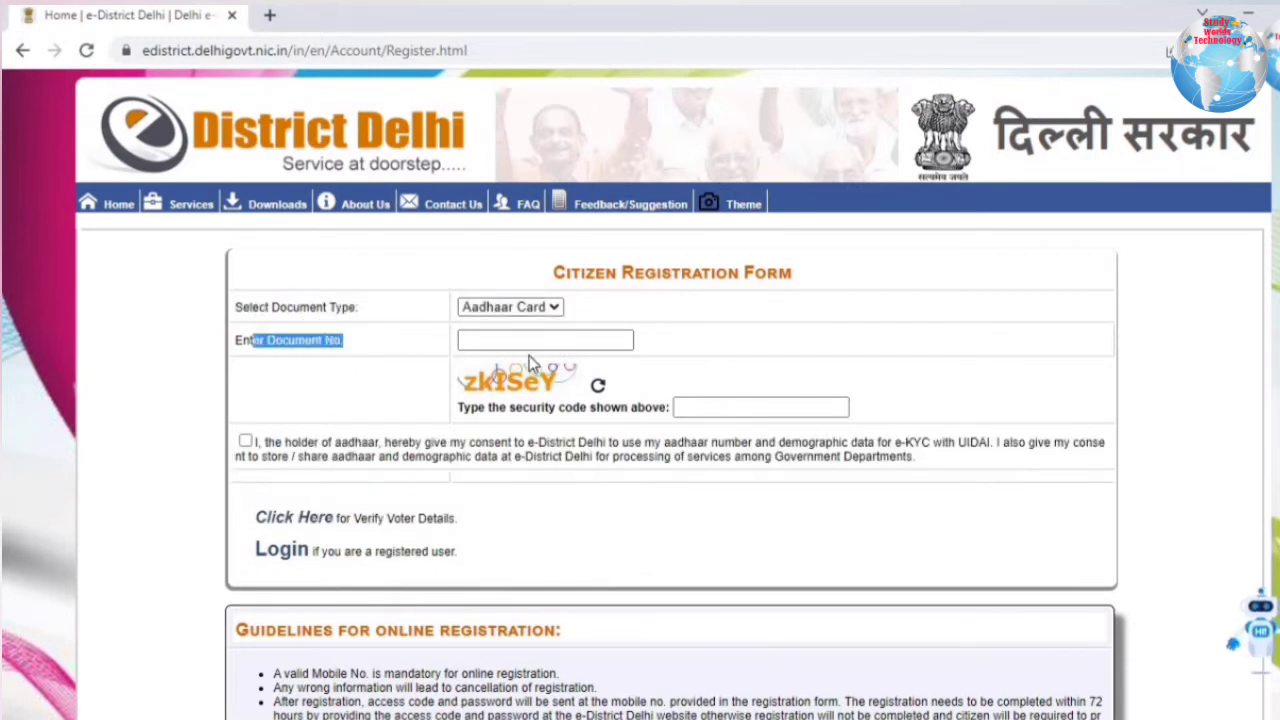
left_click(530, 340)
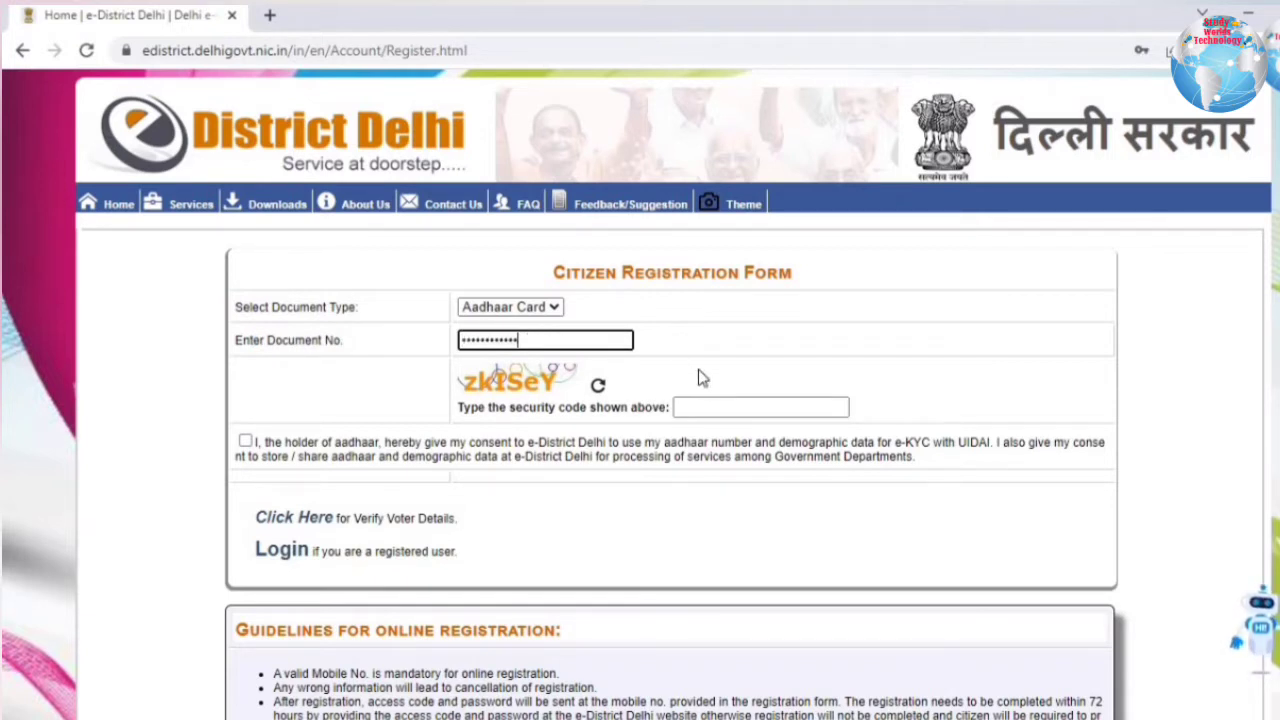
left_click(708, 400)
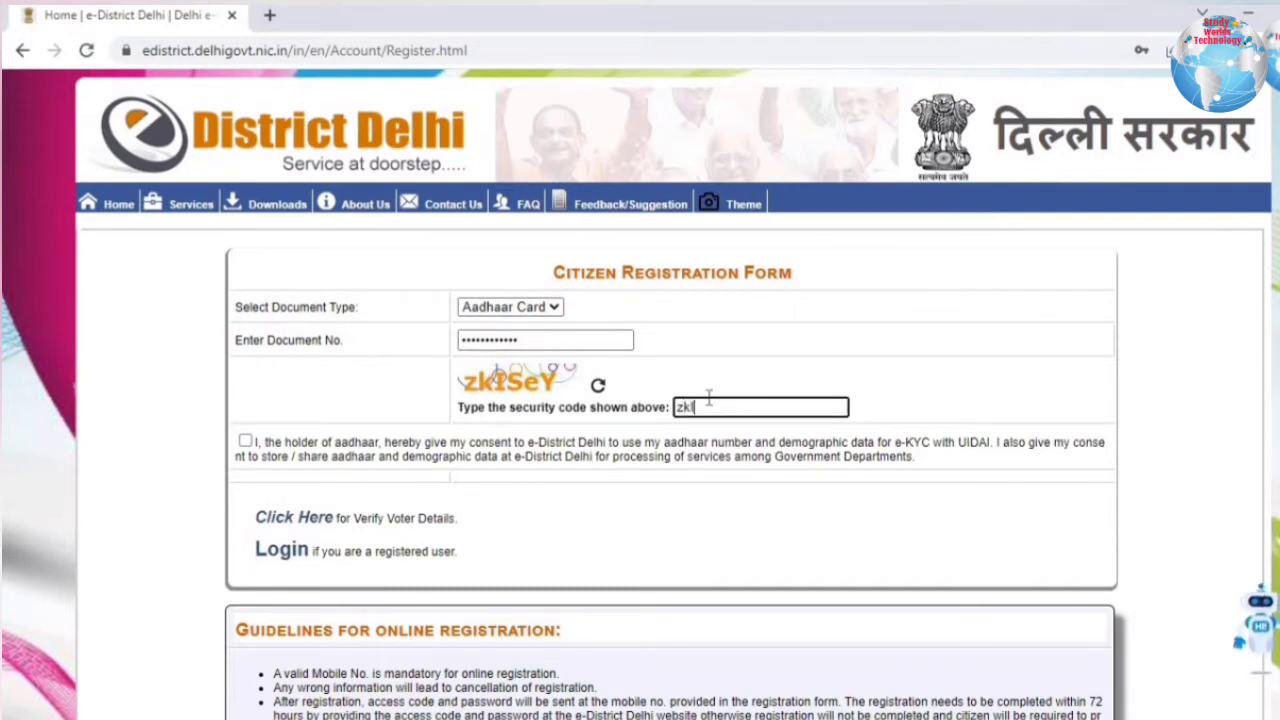
type("zkISeY")
left_click(245, 441)
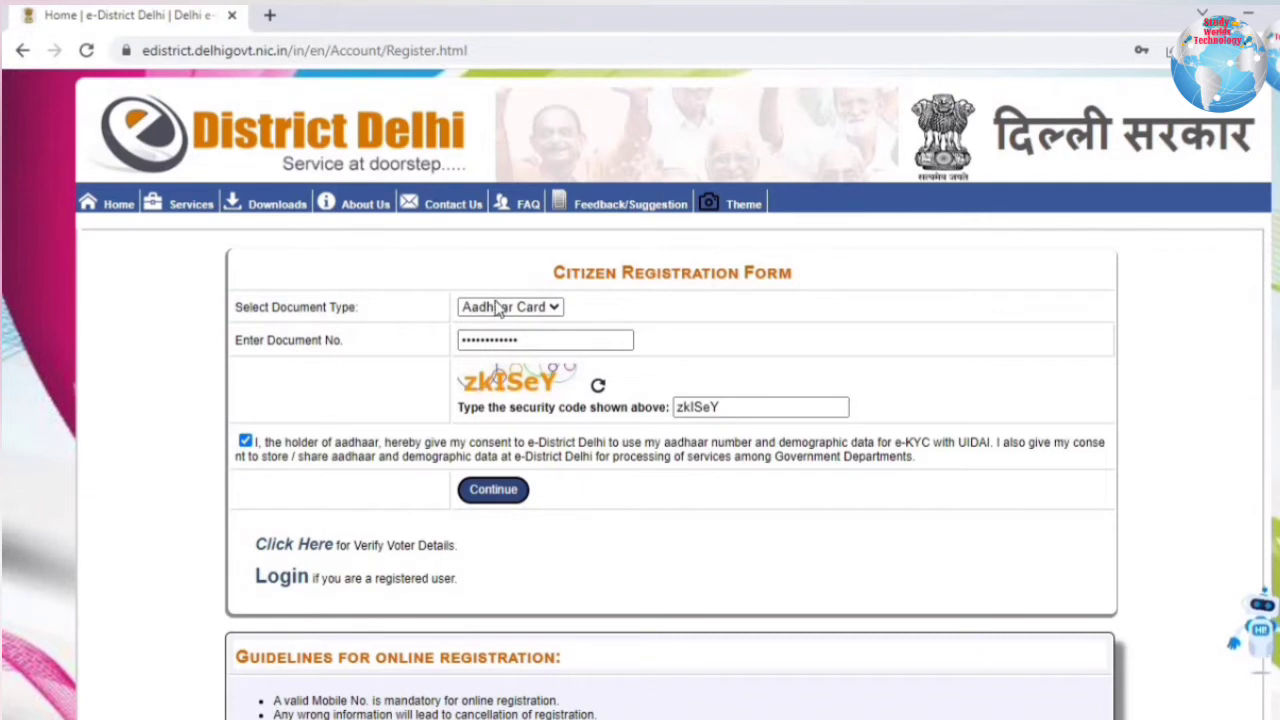
left_click(307, 548)
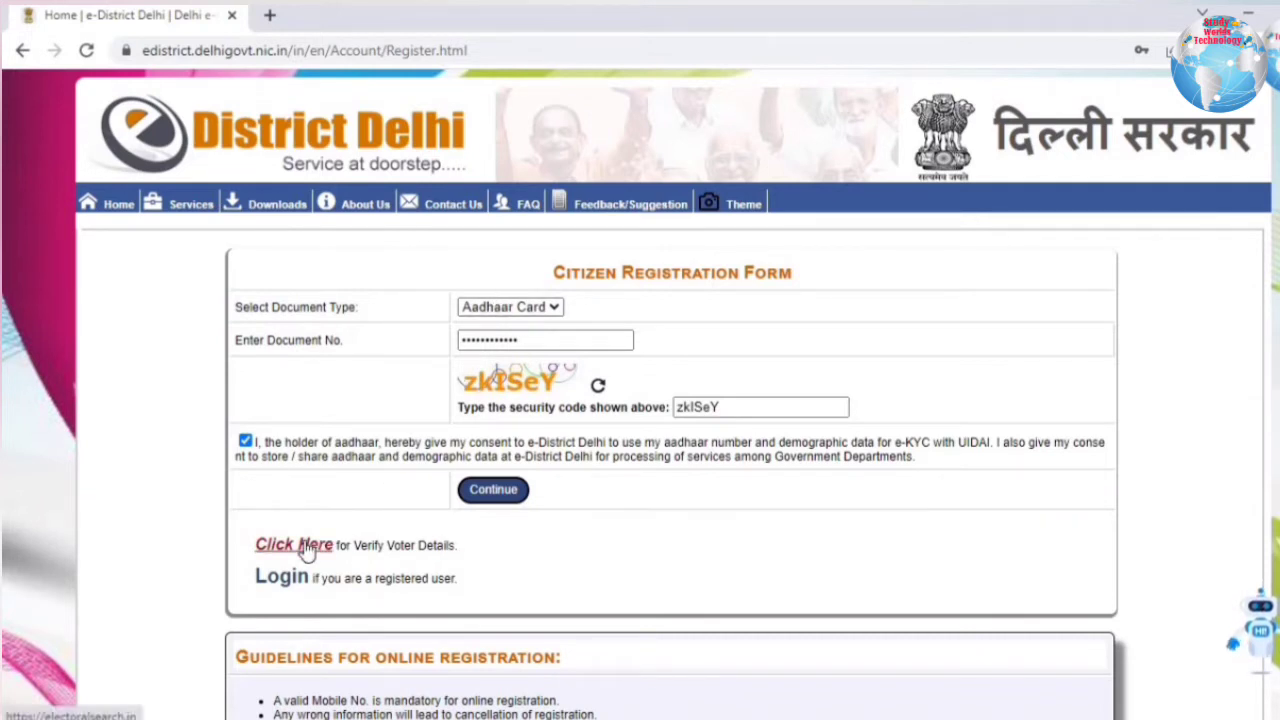
left_click(486, 500)
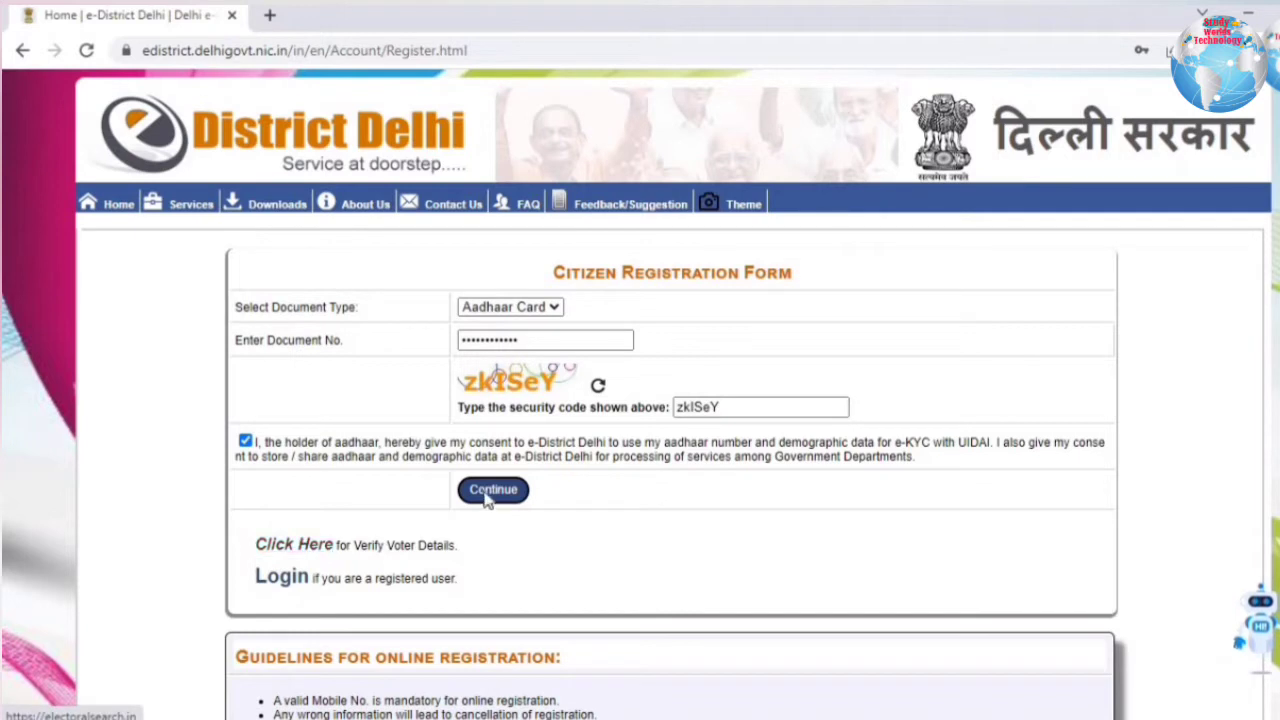
- Enter the applicant's name, set gender to Male, and fill father's name and birth date
type("SHE")
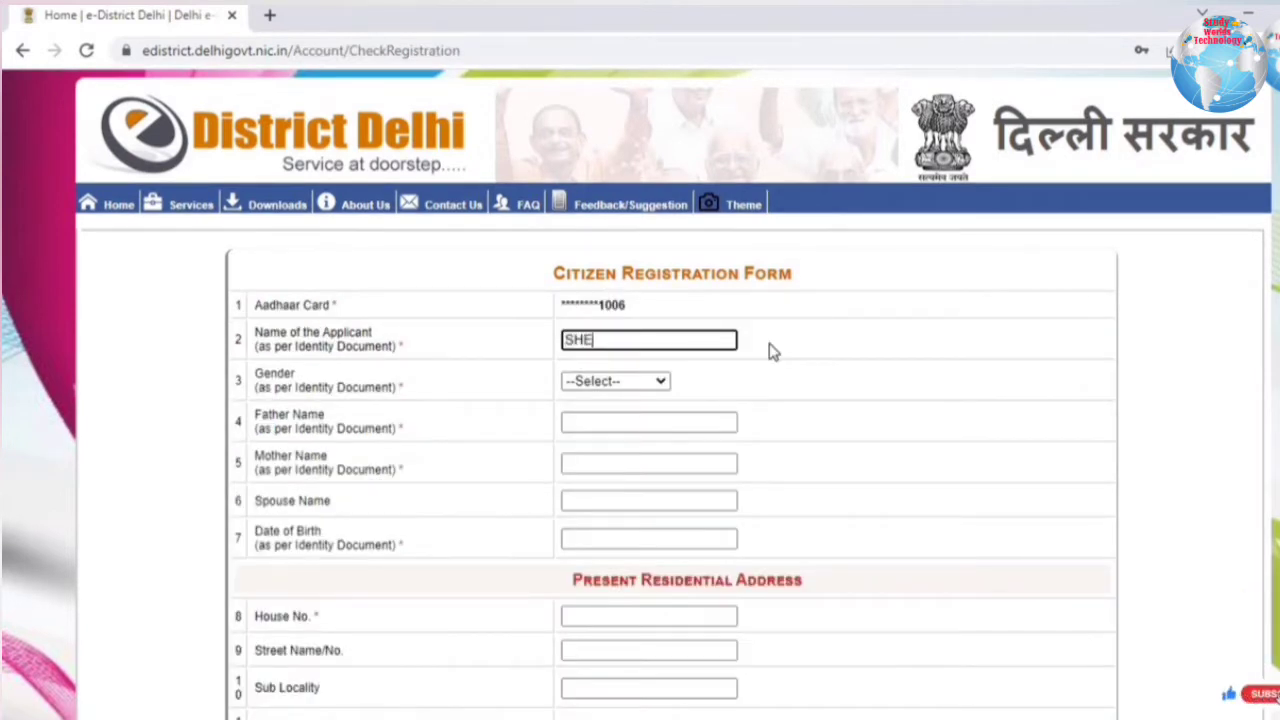
key("BackSpace")
key("BackSpace")
key("BackSpace")
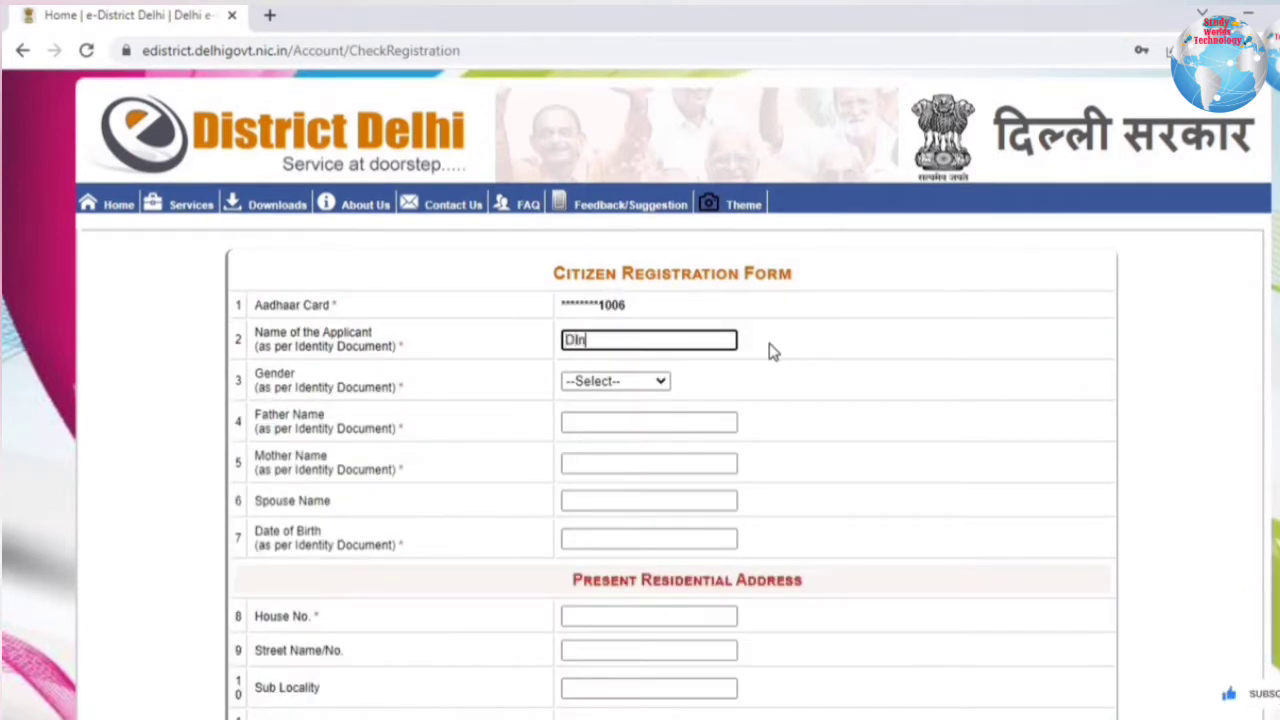
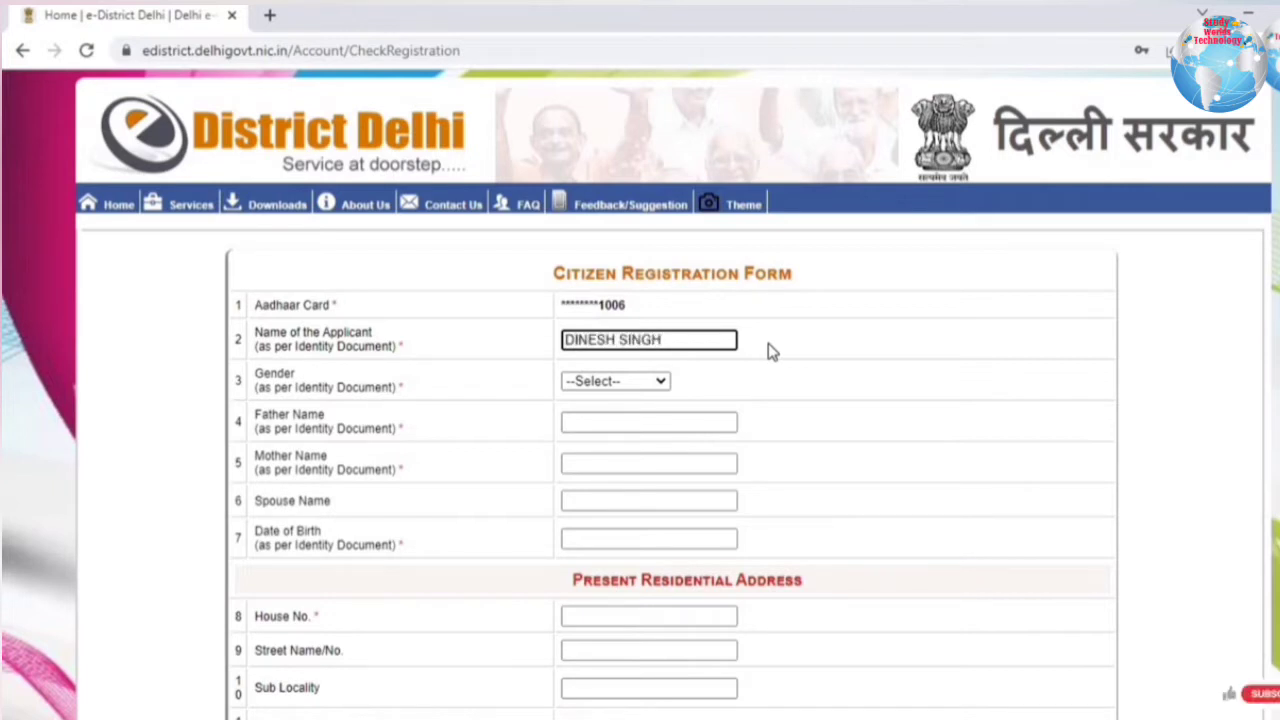
scroll(309, 288, "down", 1)
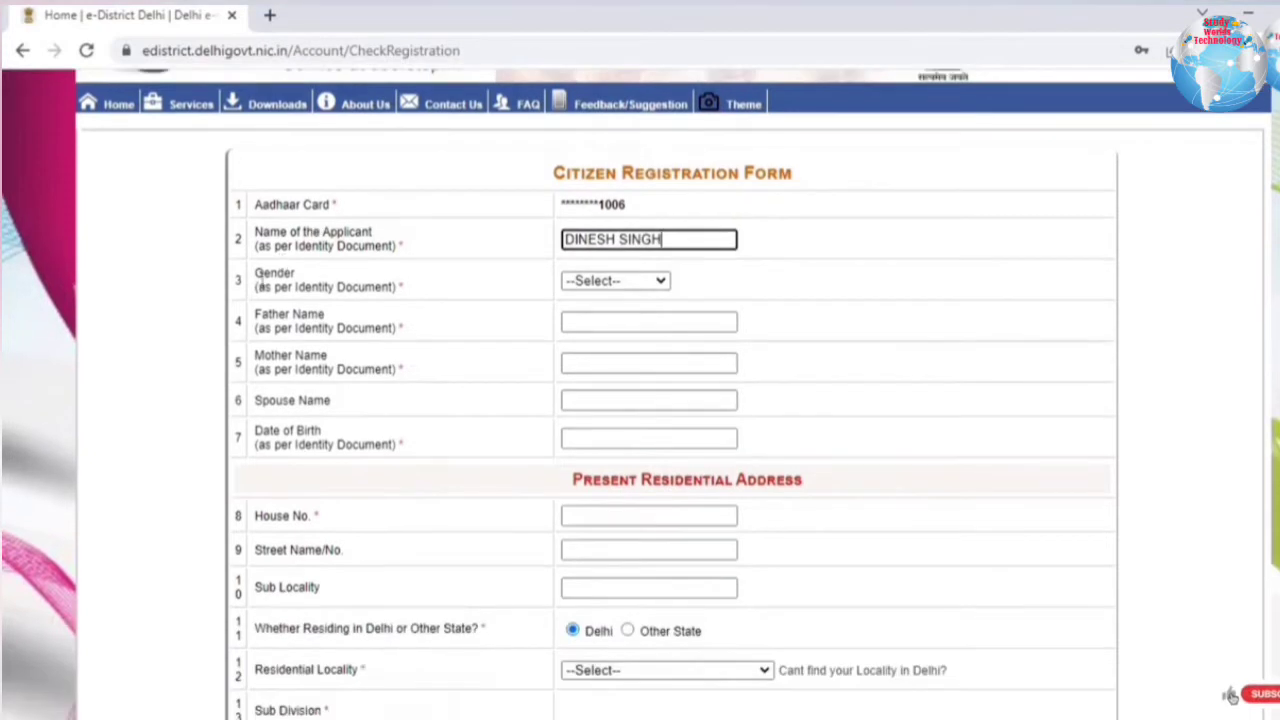
left_click(620, 282)
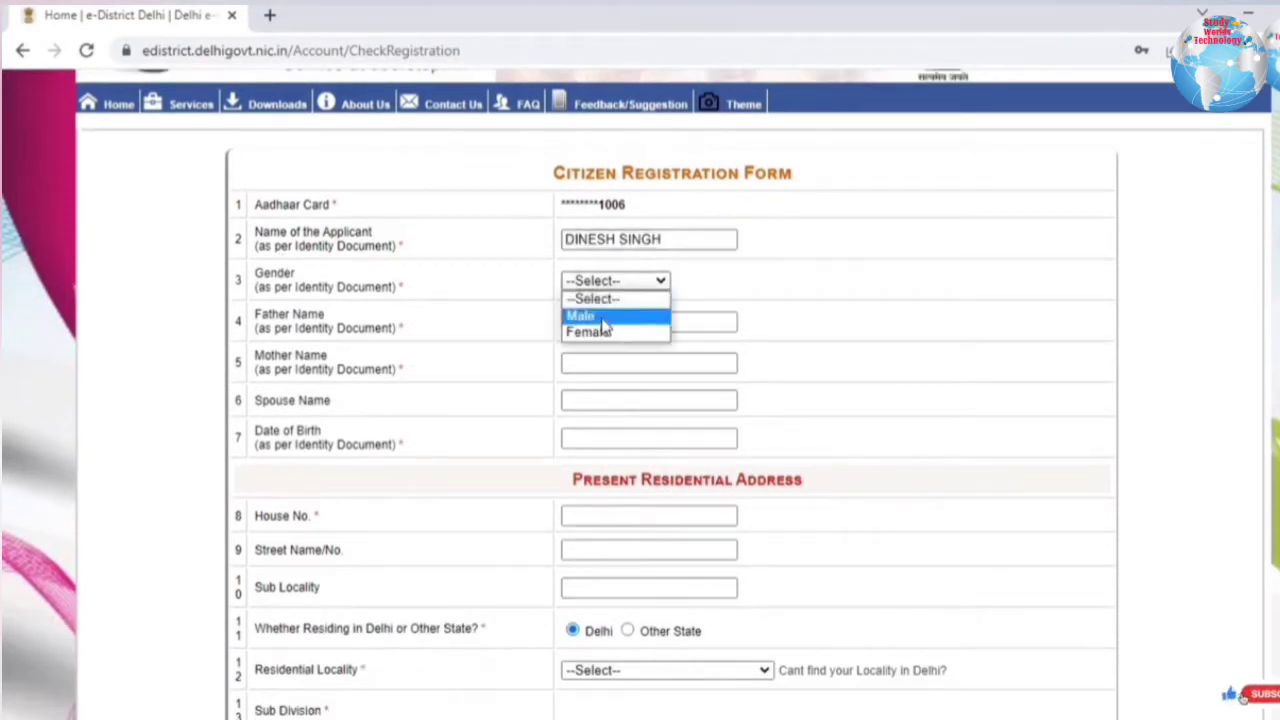
left_click(598, 317)
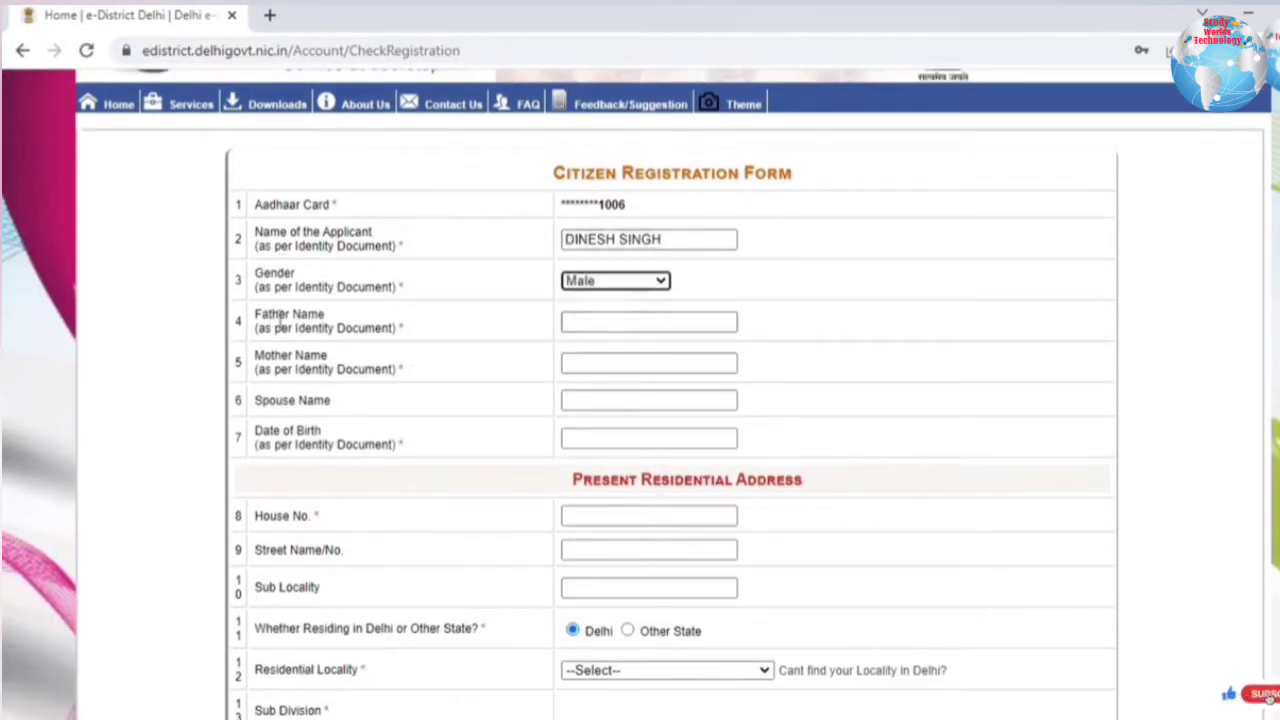
left_click(597, 321)
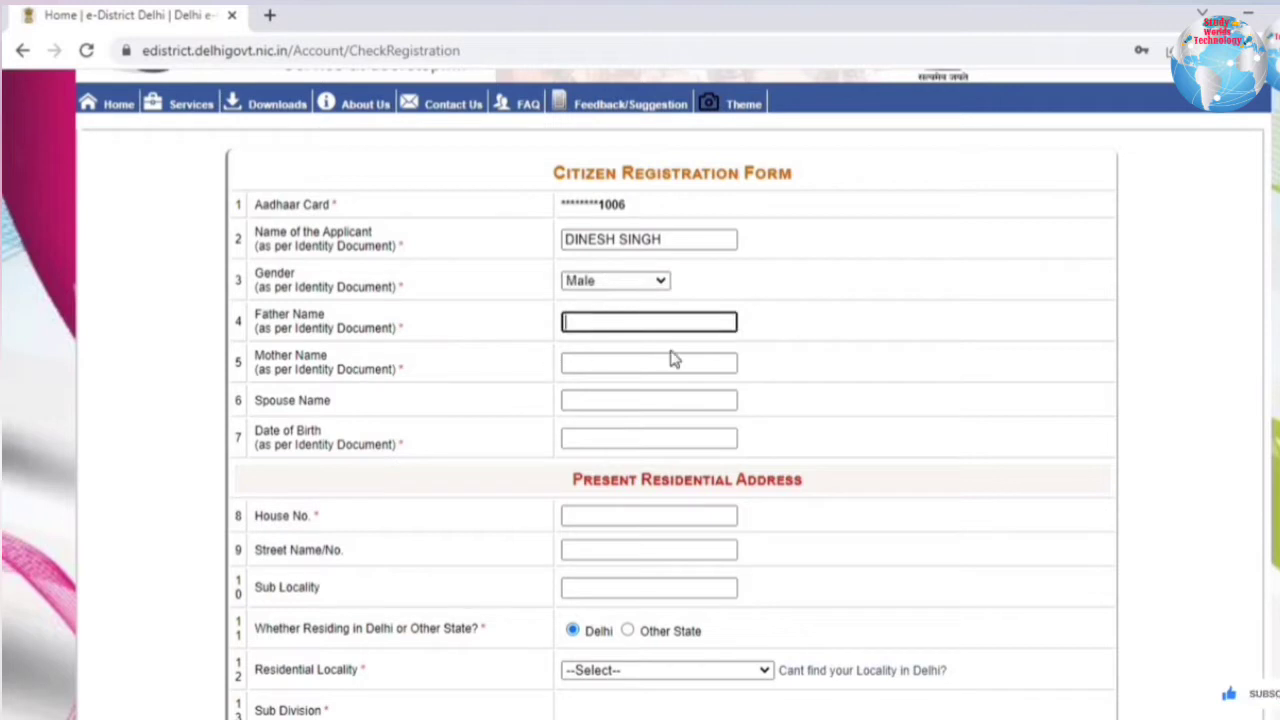
left_click(598, 398)
left_click(601, 444)
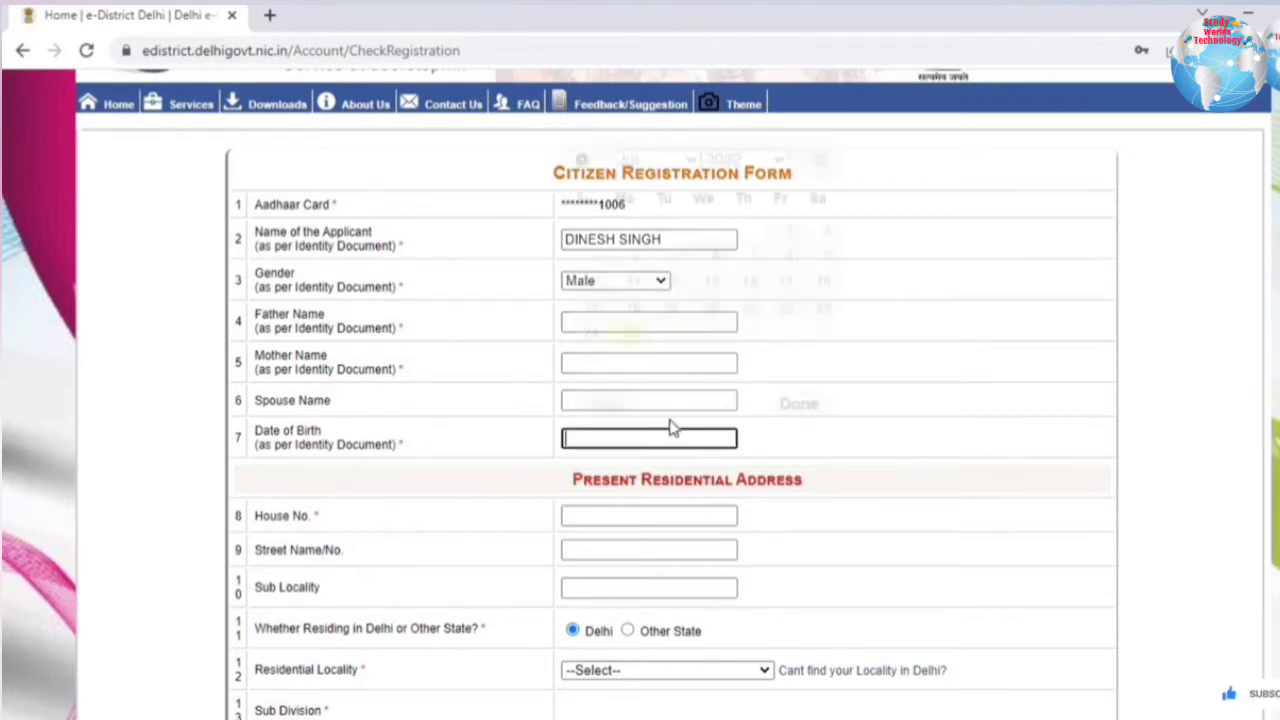
scroll(671, 423, "down", 3)
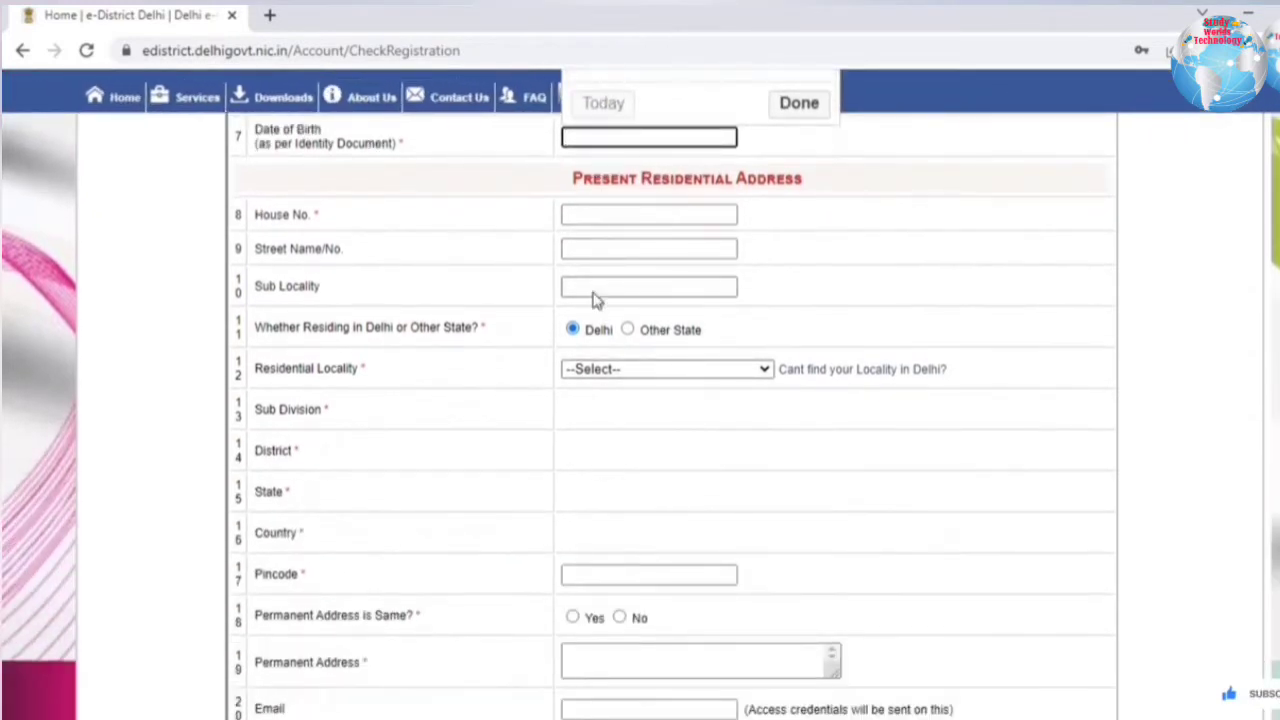
- Fill house number and street, keep residence in Delhi, and choose locality DHAKA VILLAGE
left_click(607, 214)
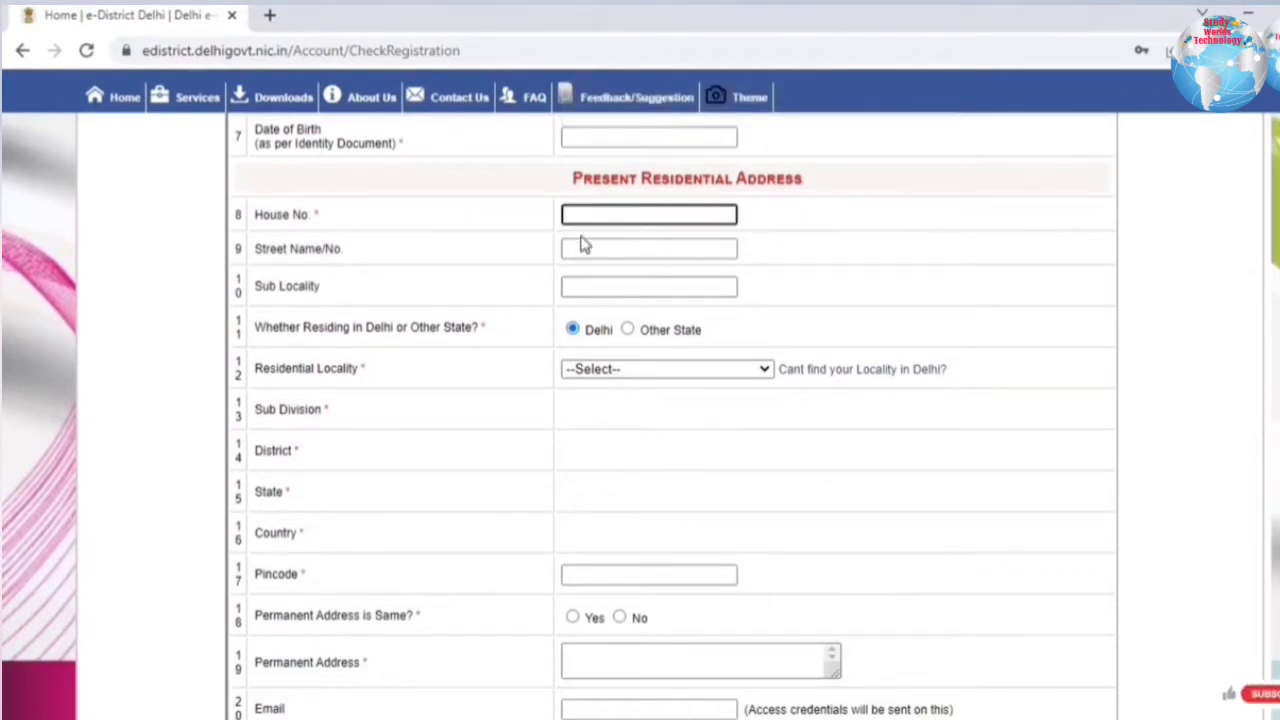
left_click(707, 249)
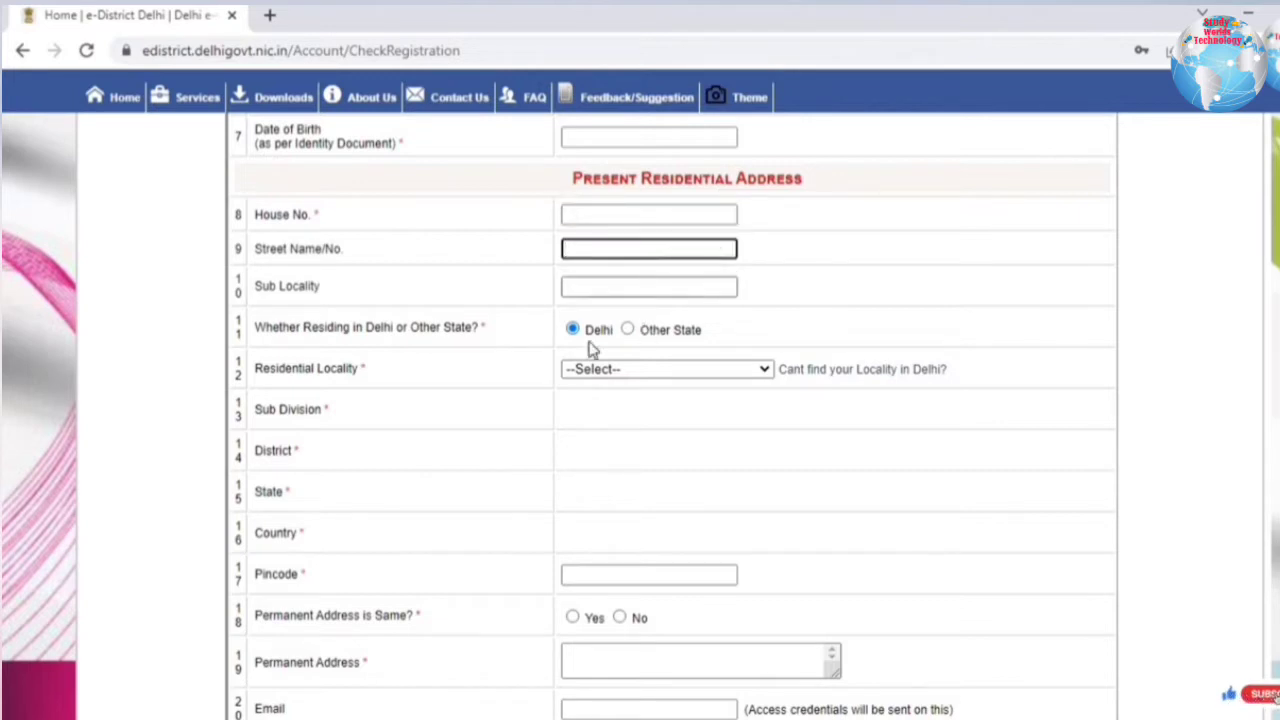
key("Tab")
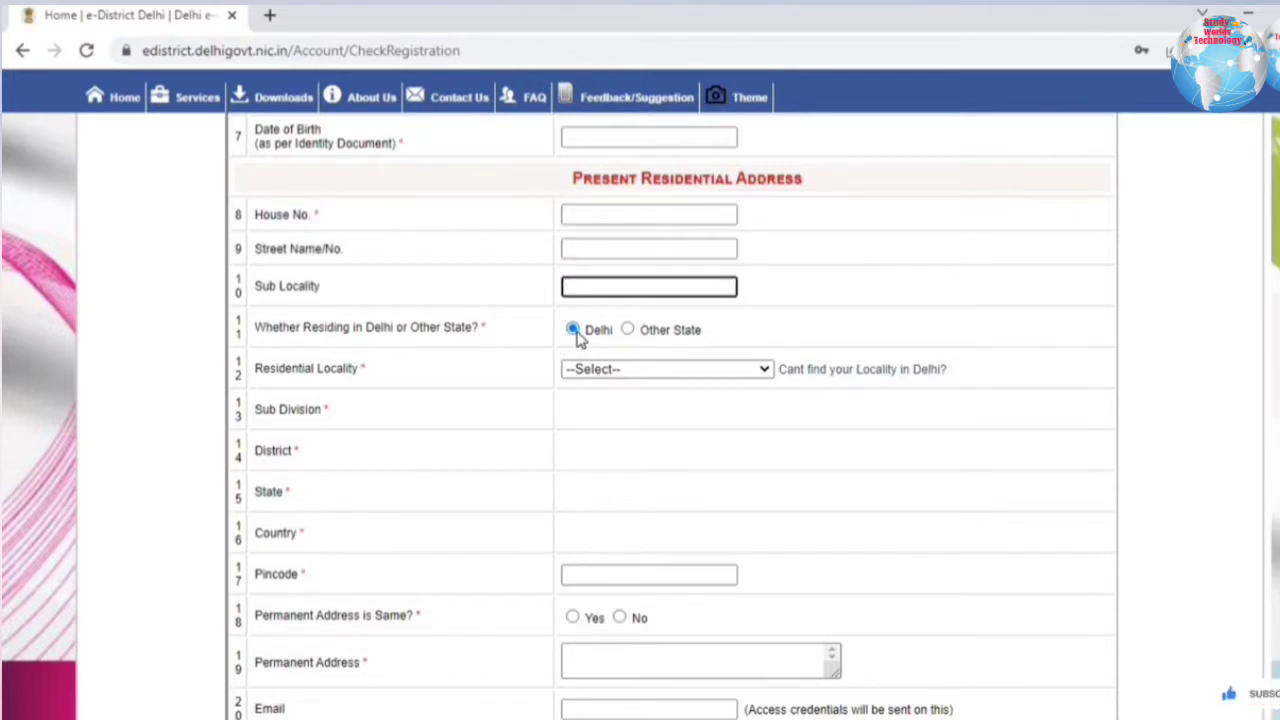
left_click(634, 330)
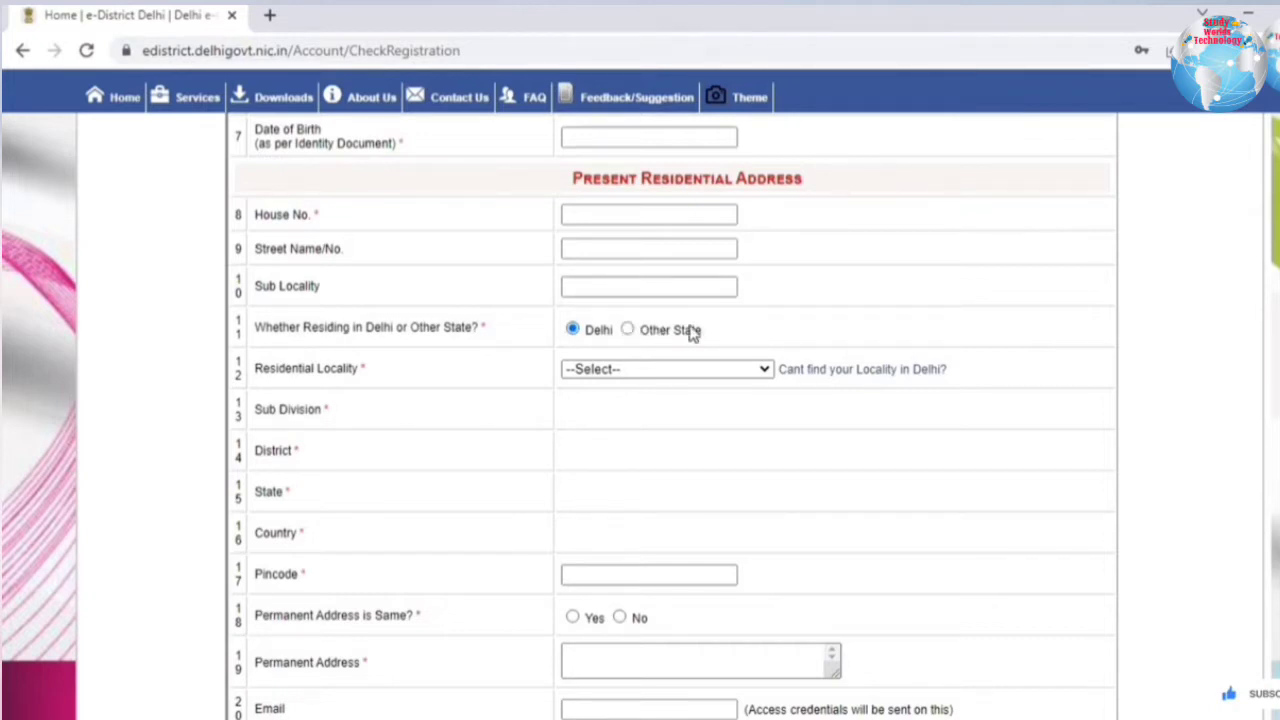
left_click(694, 332)
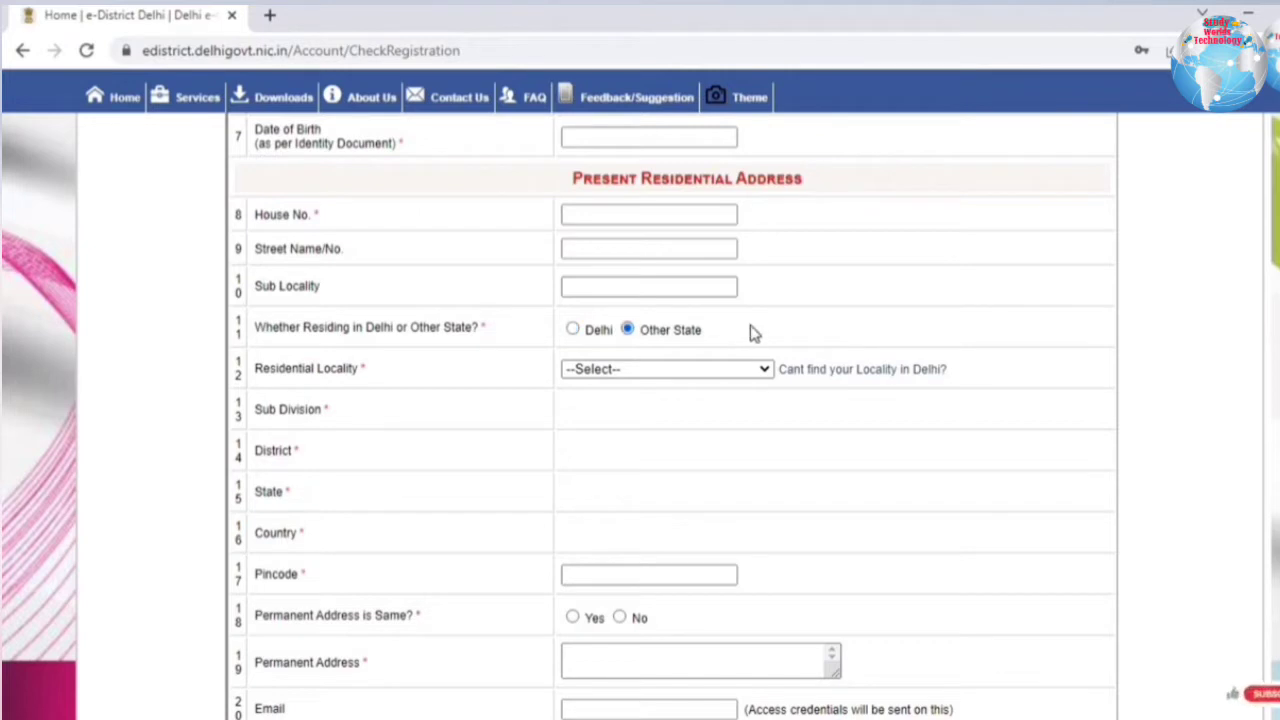
left_click(572, 334)
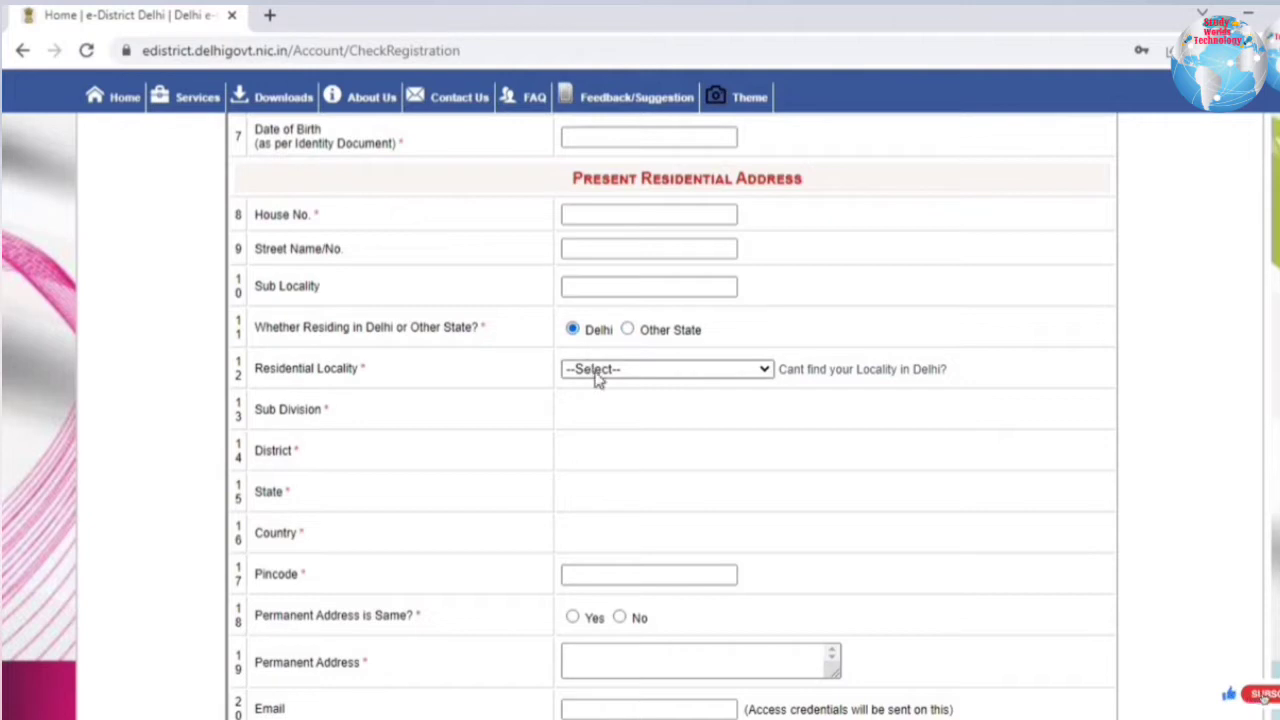
left_click(594, 372)
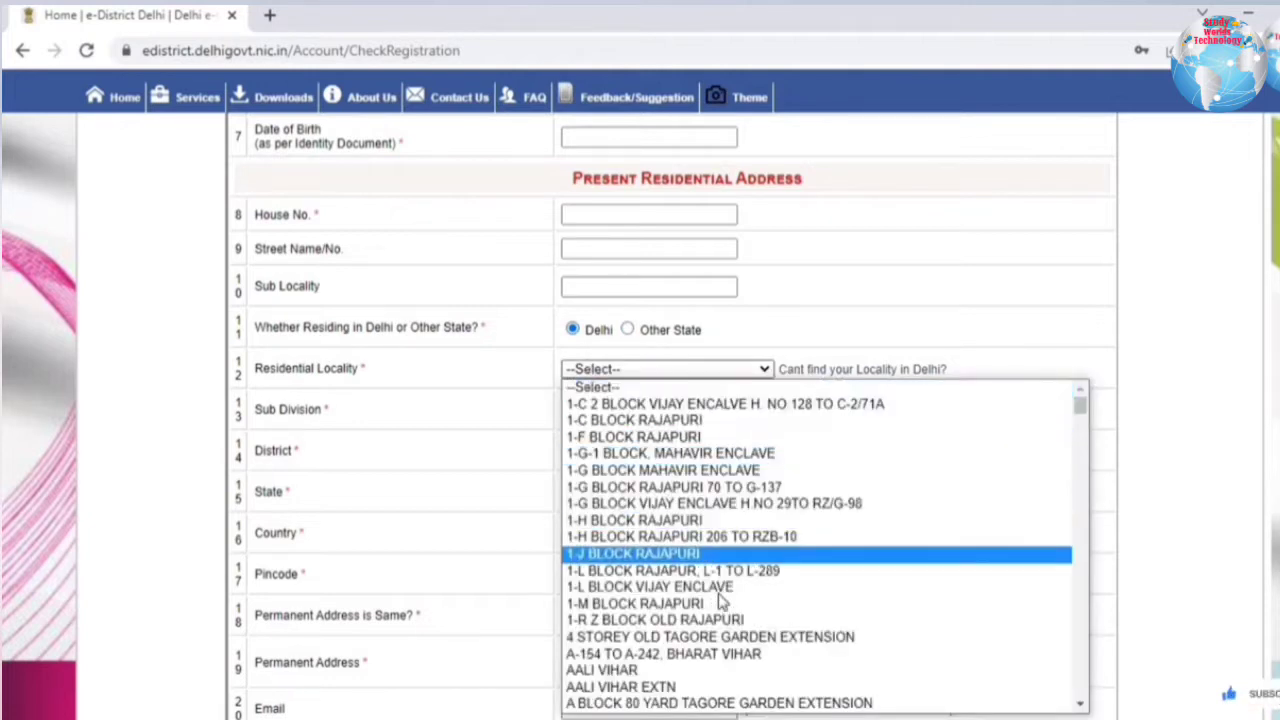
scroll(737, 544, "down", 5)
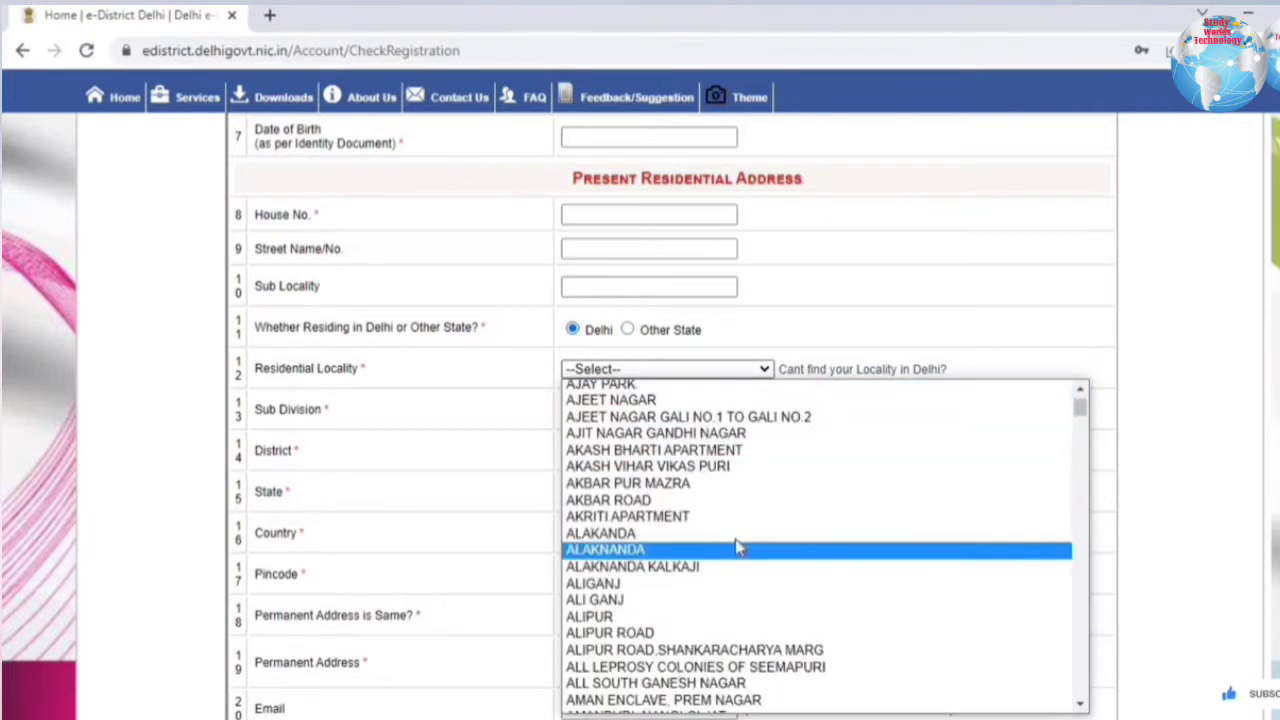
scroll(737, 546, "down", 3)
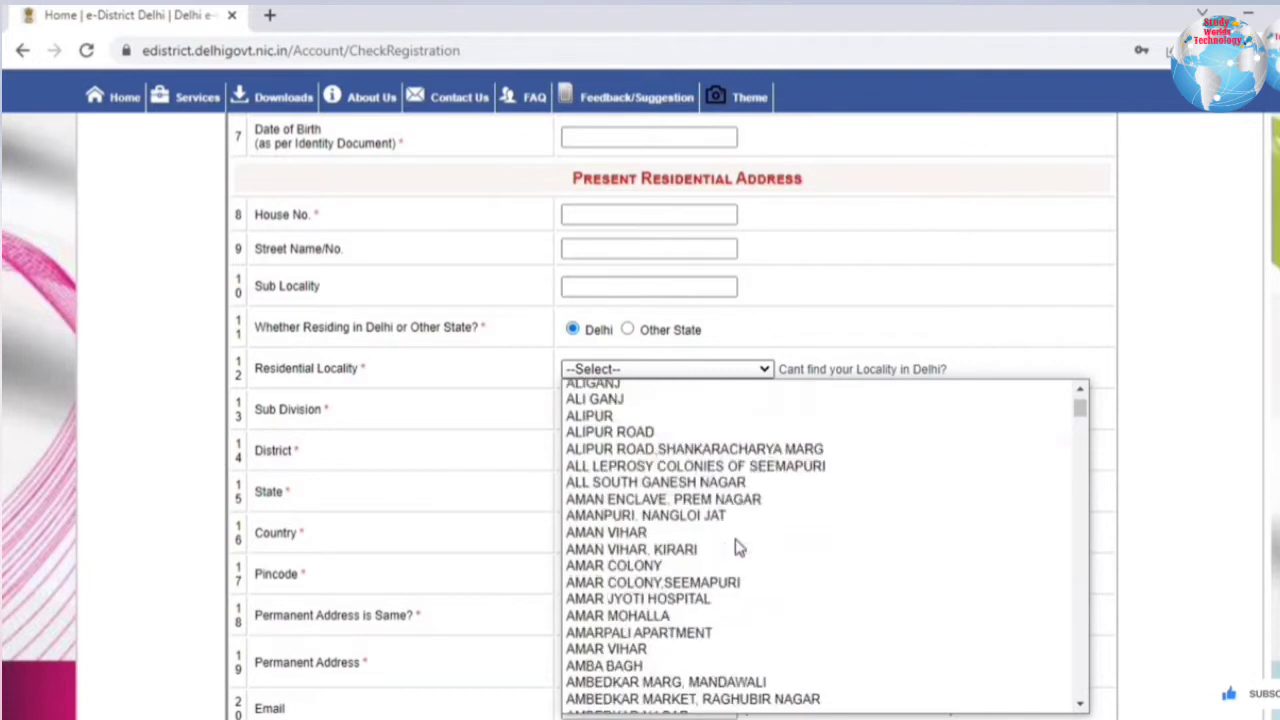
key("d")
key("h")
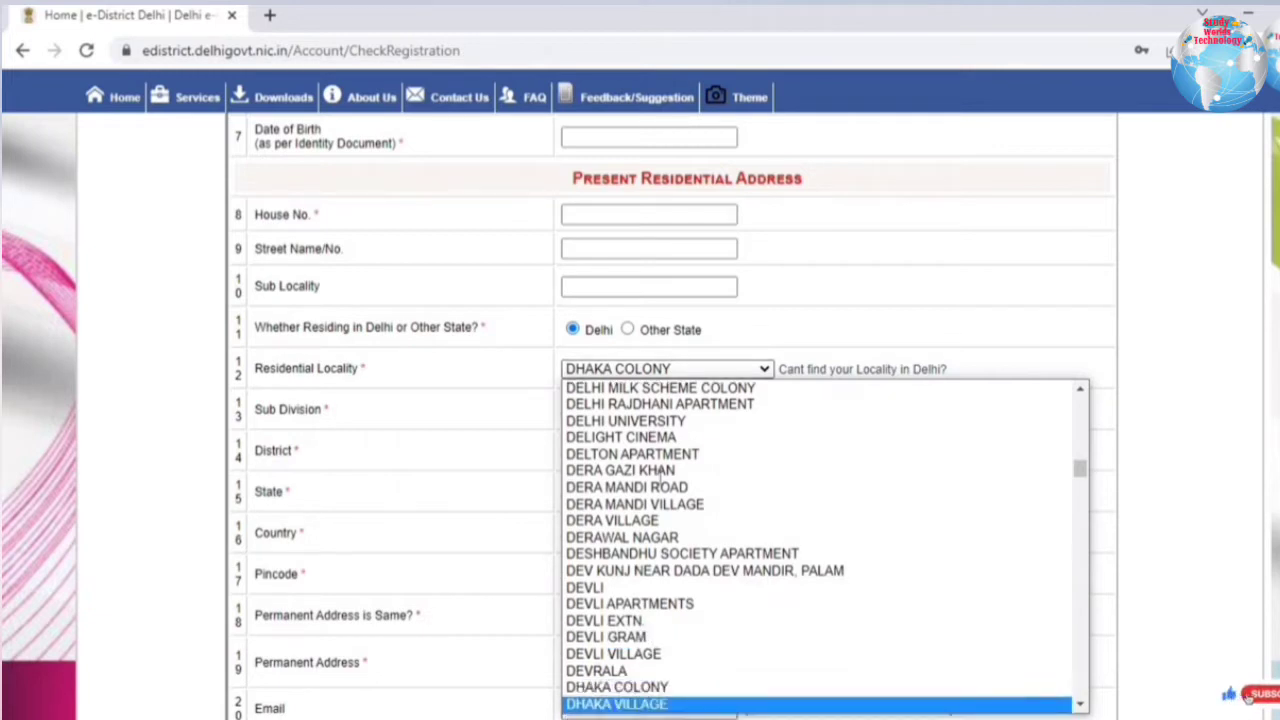
left_click(648, 704)
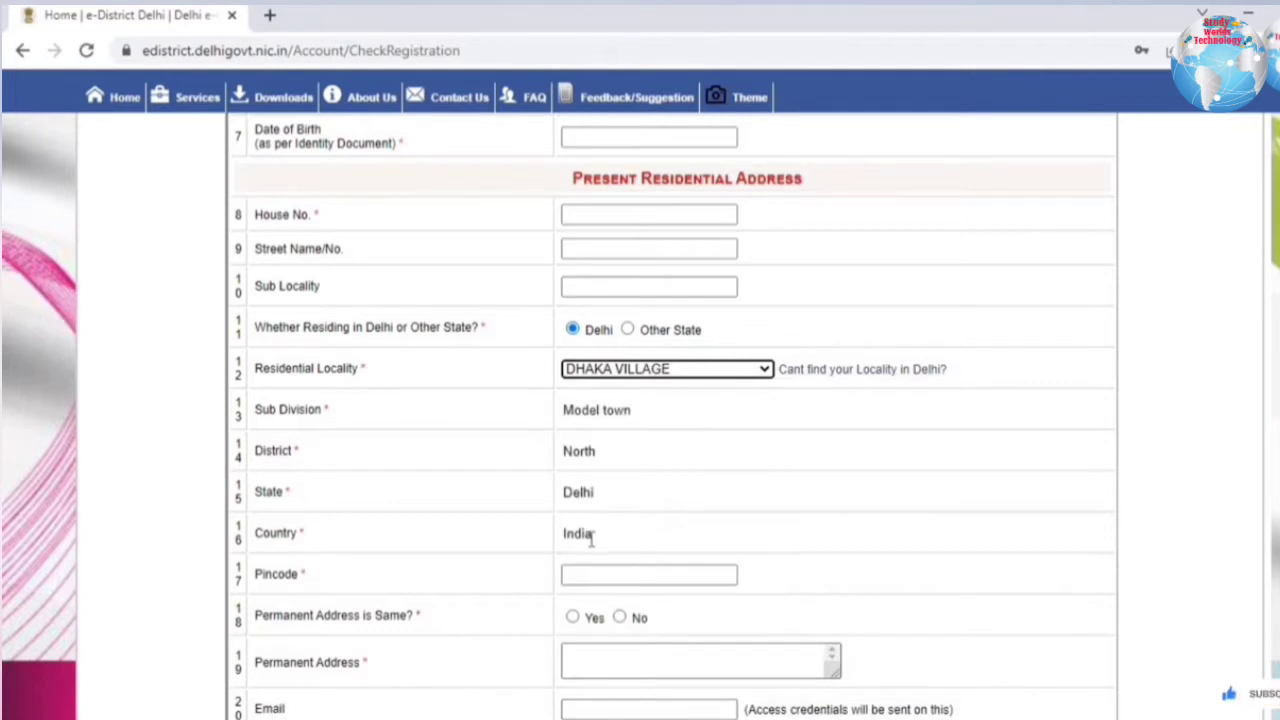
- Enter pincode 110009, mark the same address Yes, fill contact fields and captcha, and submit
scroll(590, 268, "down", 3)
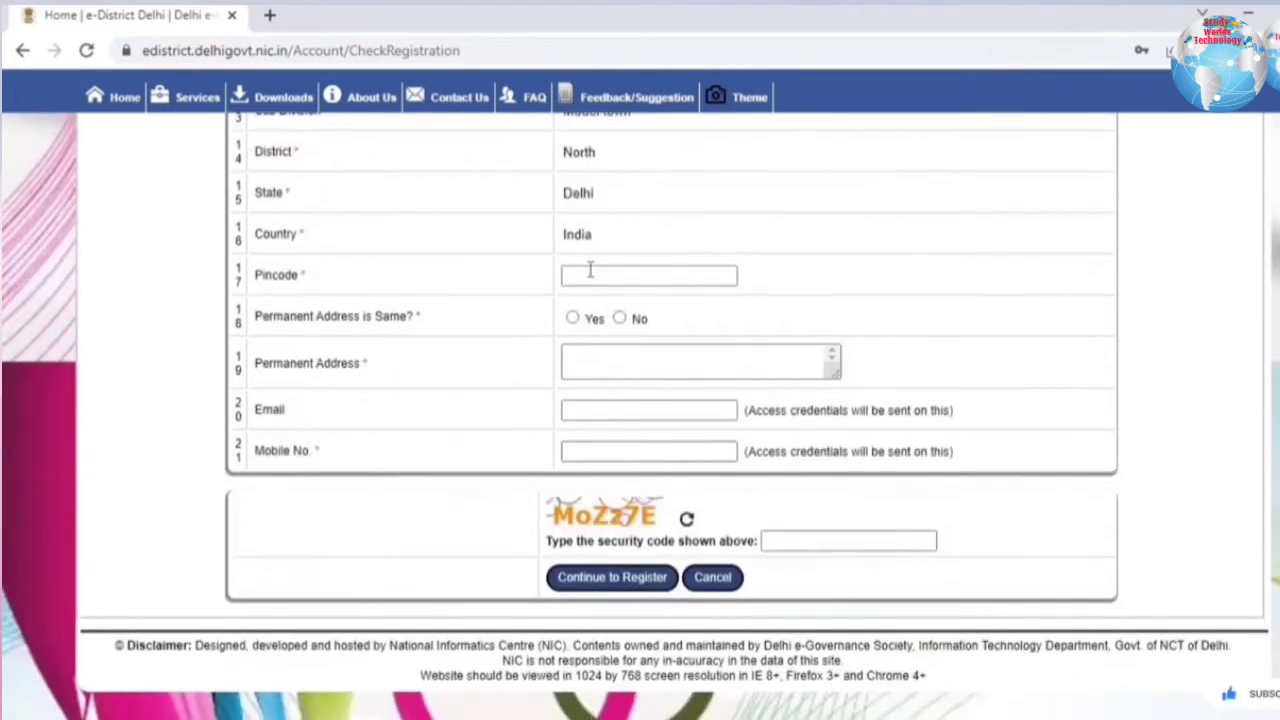
left_click(640, 275)
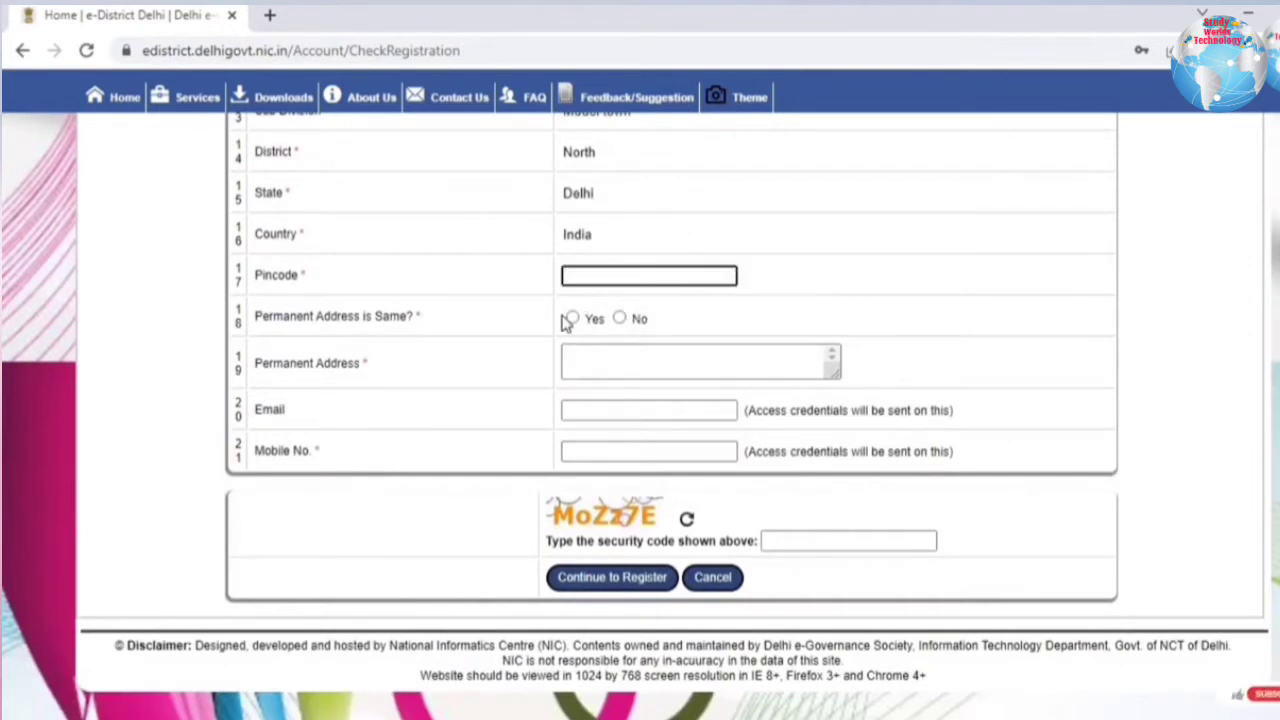
type("110009")
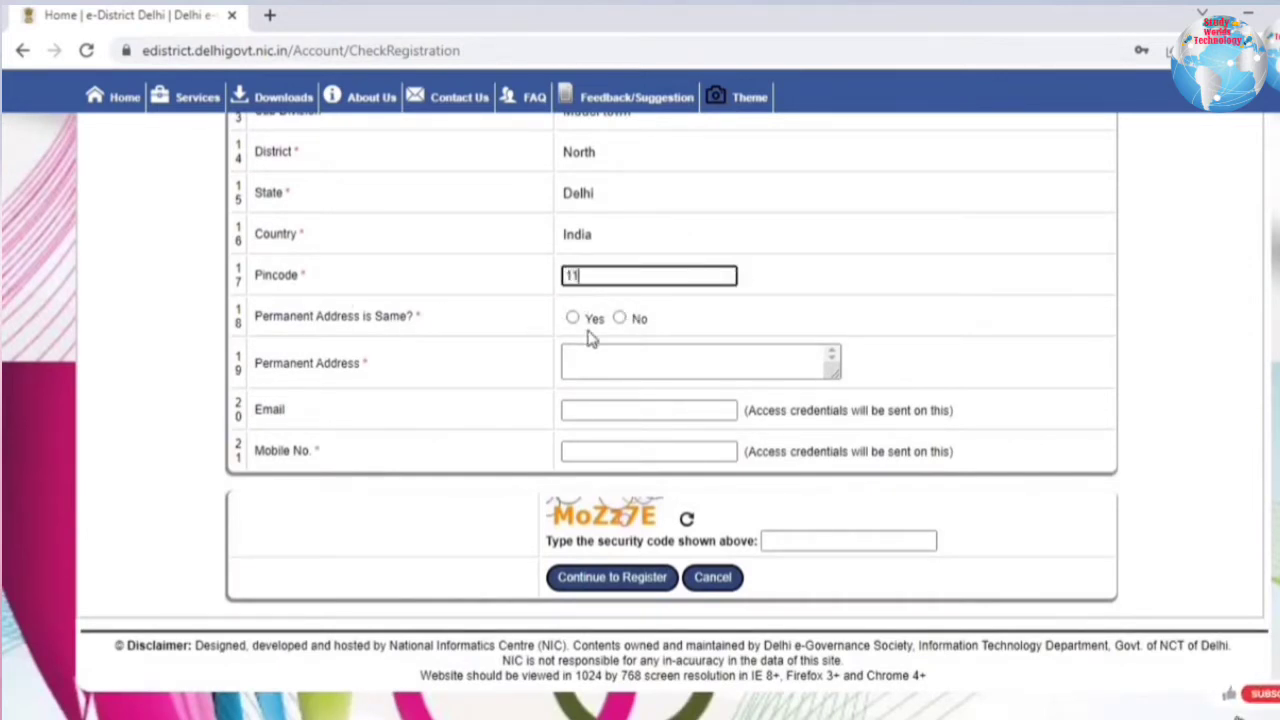
left_click(588, 342)
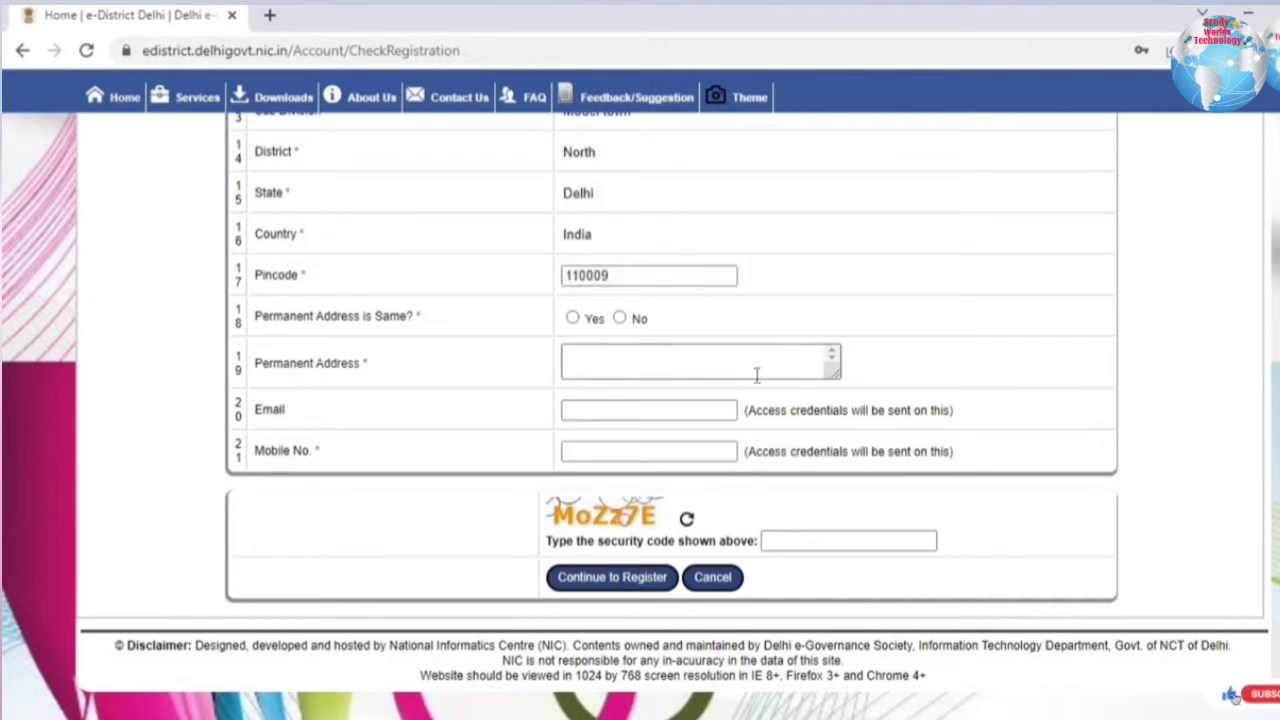
left_click(617, 409)
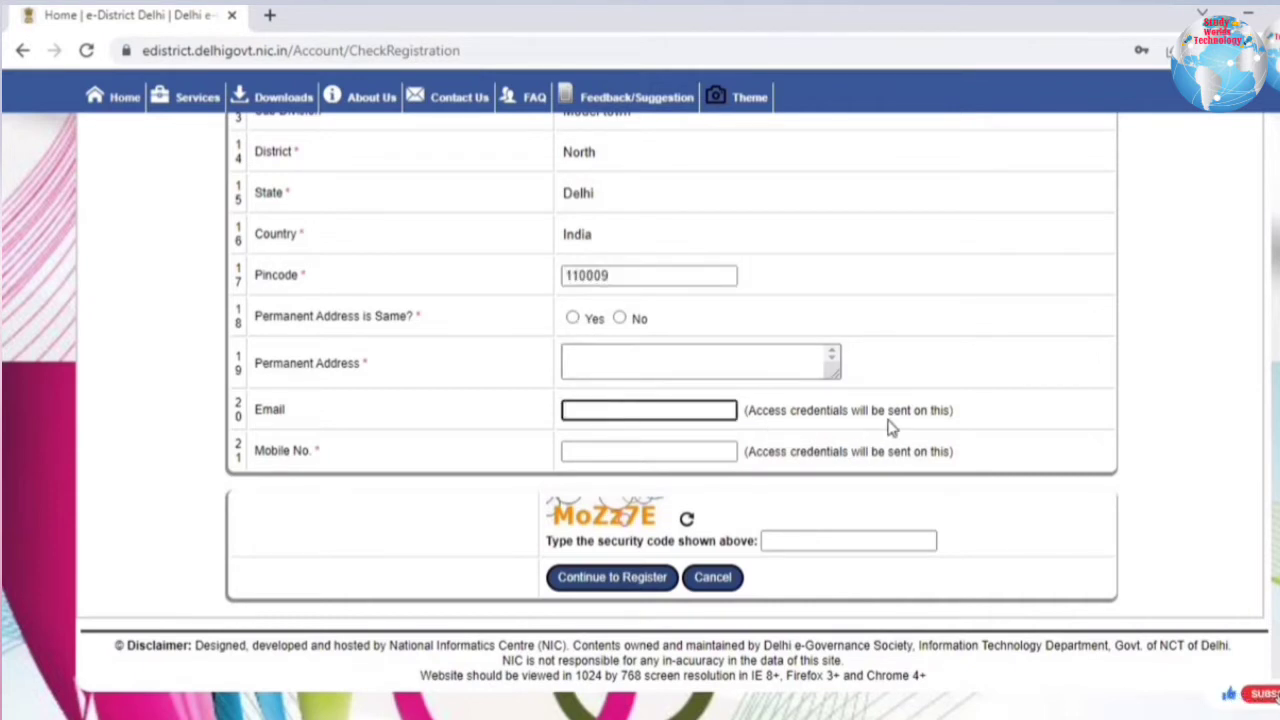
left_click(659, 449)
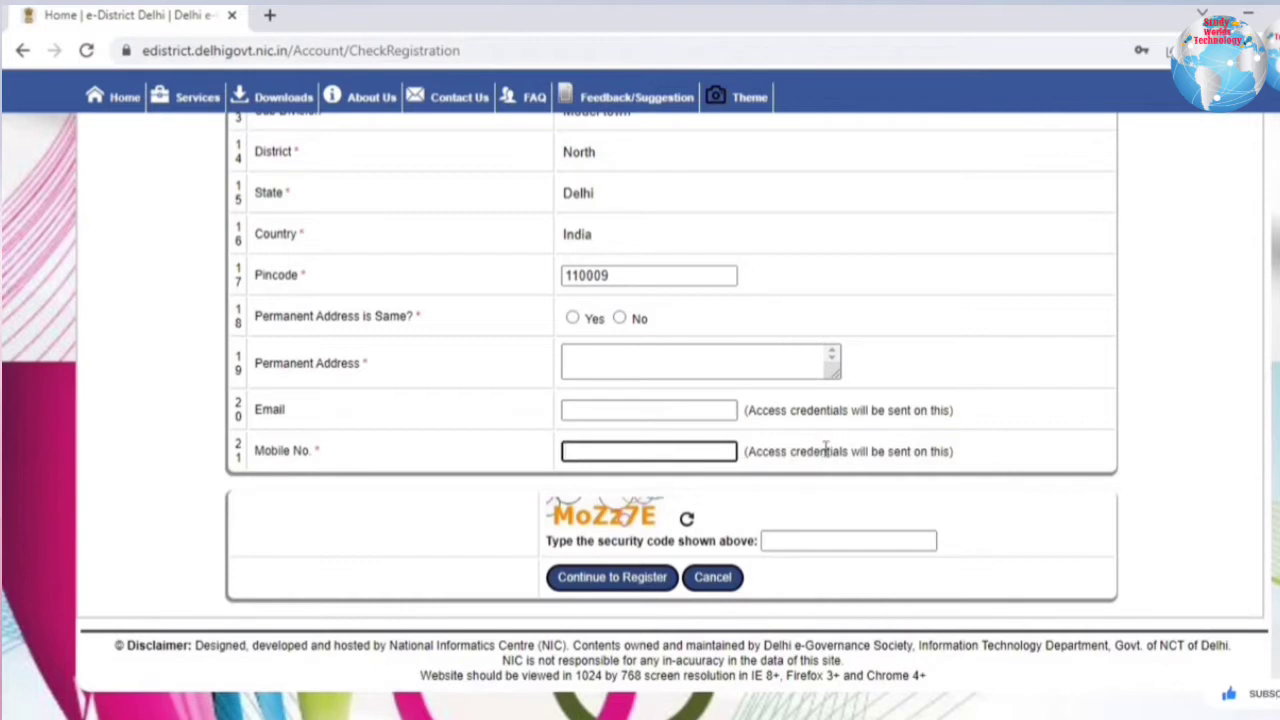
left_click(820, 538)
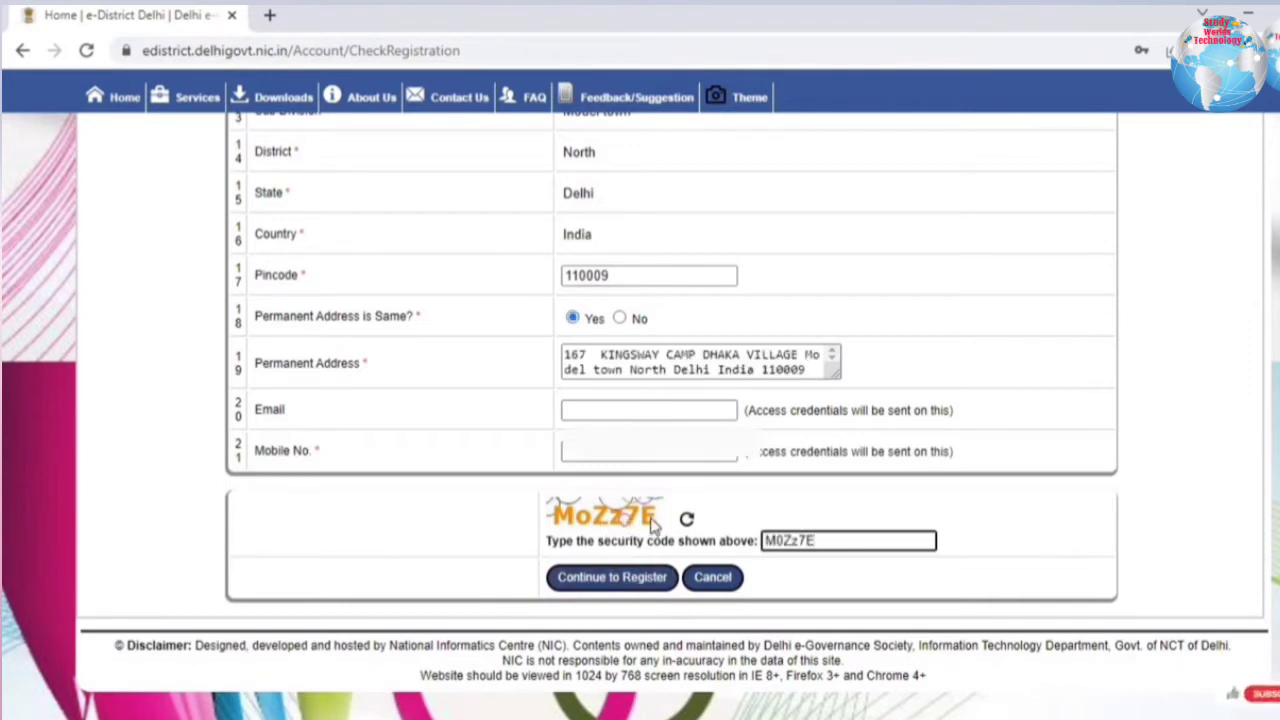
left_click(616, 590)
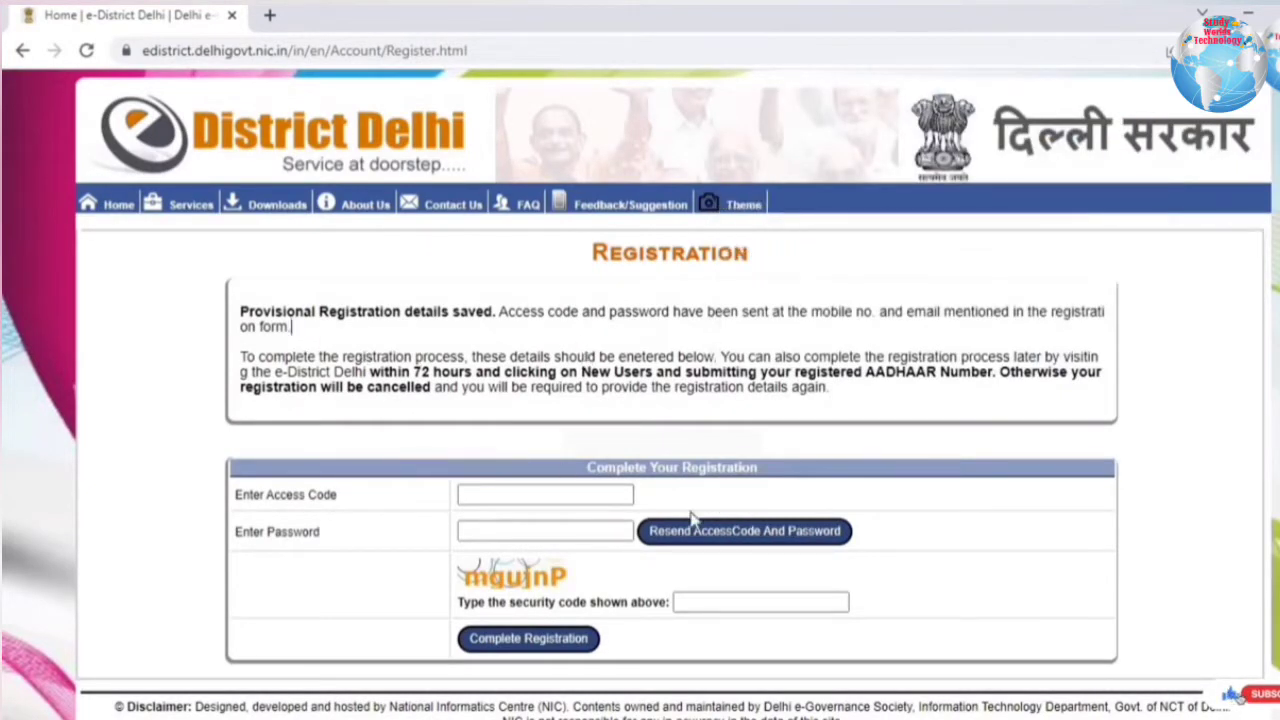
- Enter the received access code, a new account password, and the displayed captcha
left_click(587, 496)
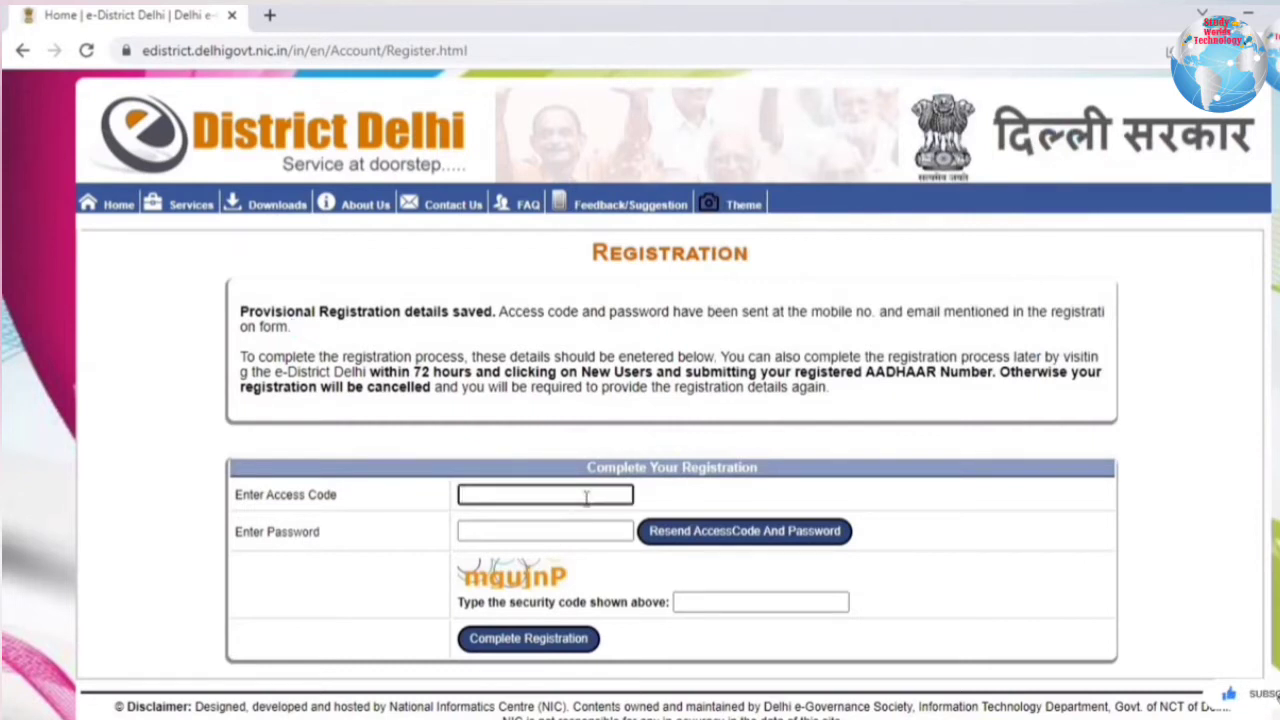
left_click(497, 531)
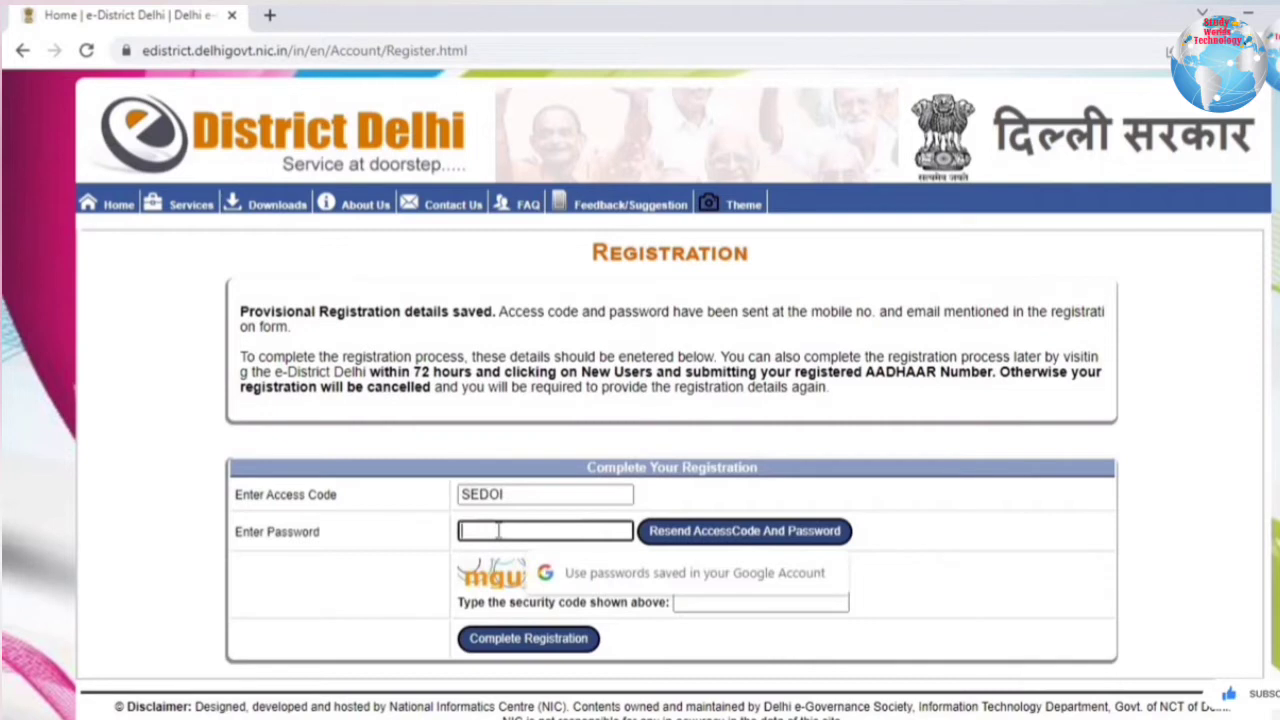
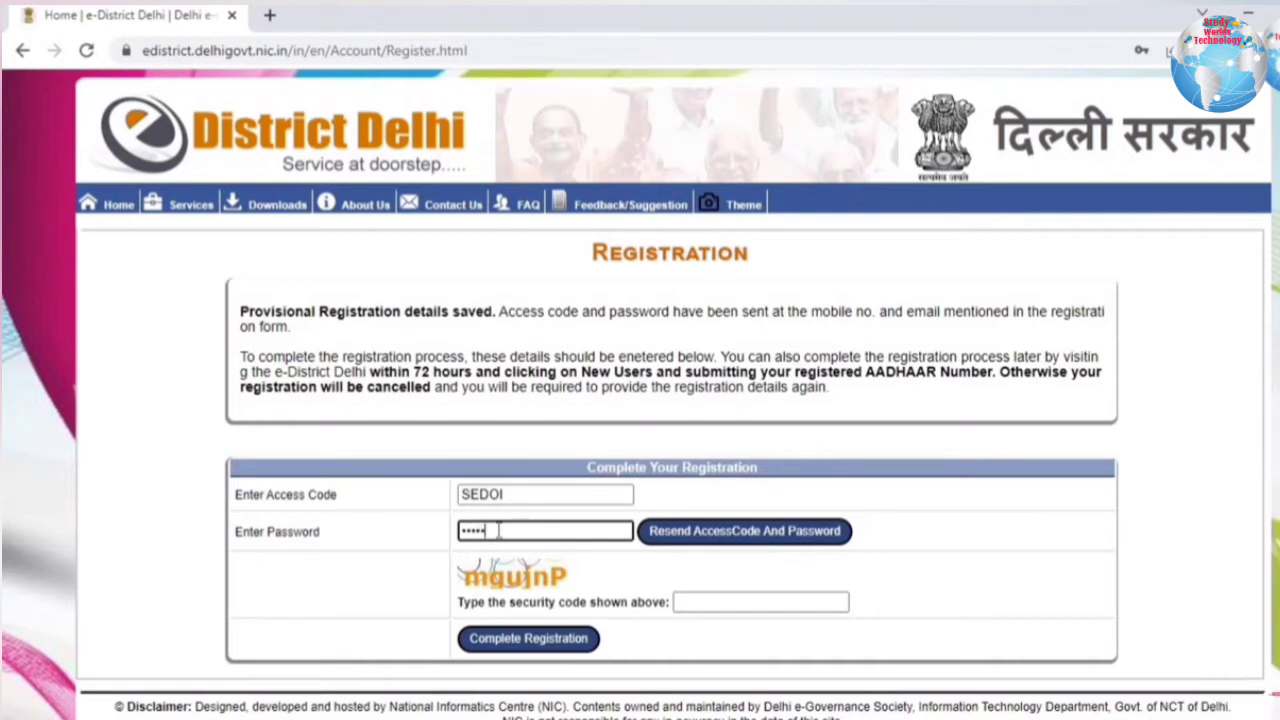
left_click(754, 601)
type("mgujnP")
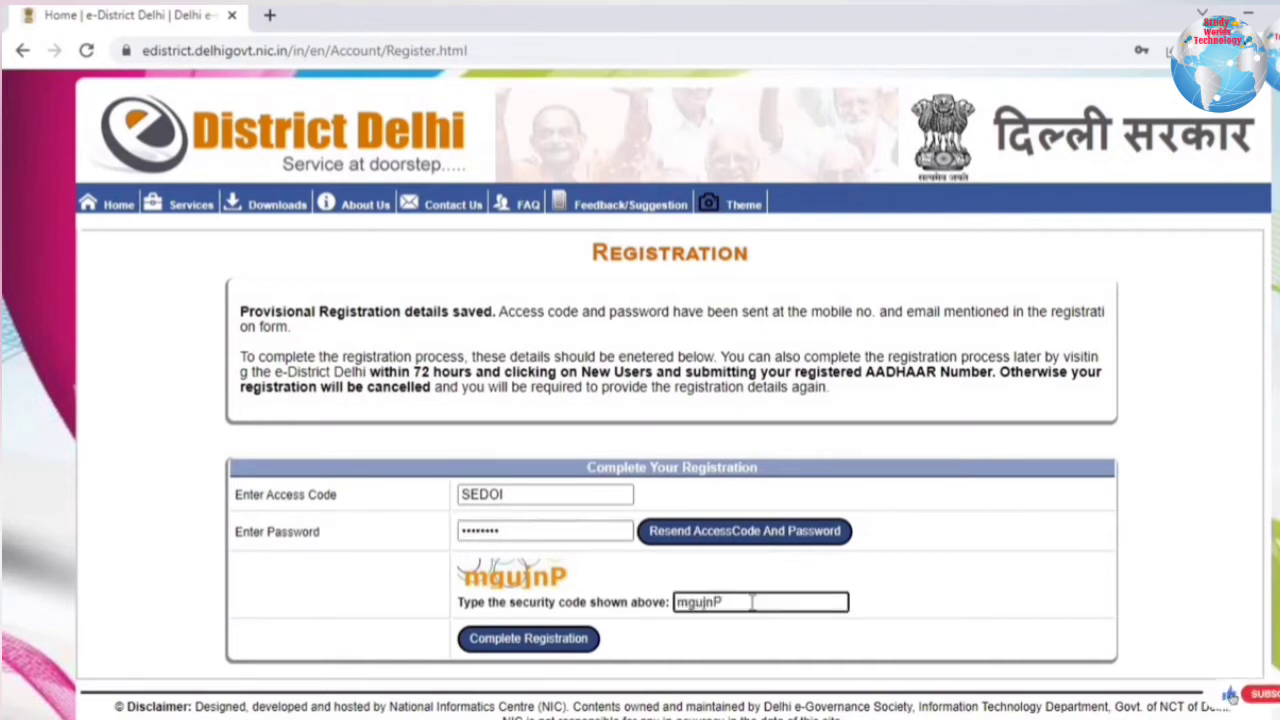
- Complete the registration and review the Registration Acknowledgement details
left_click(543, 638)
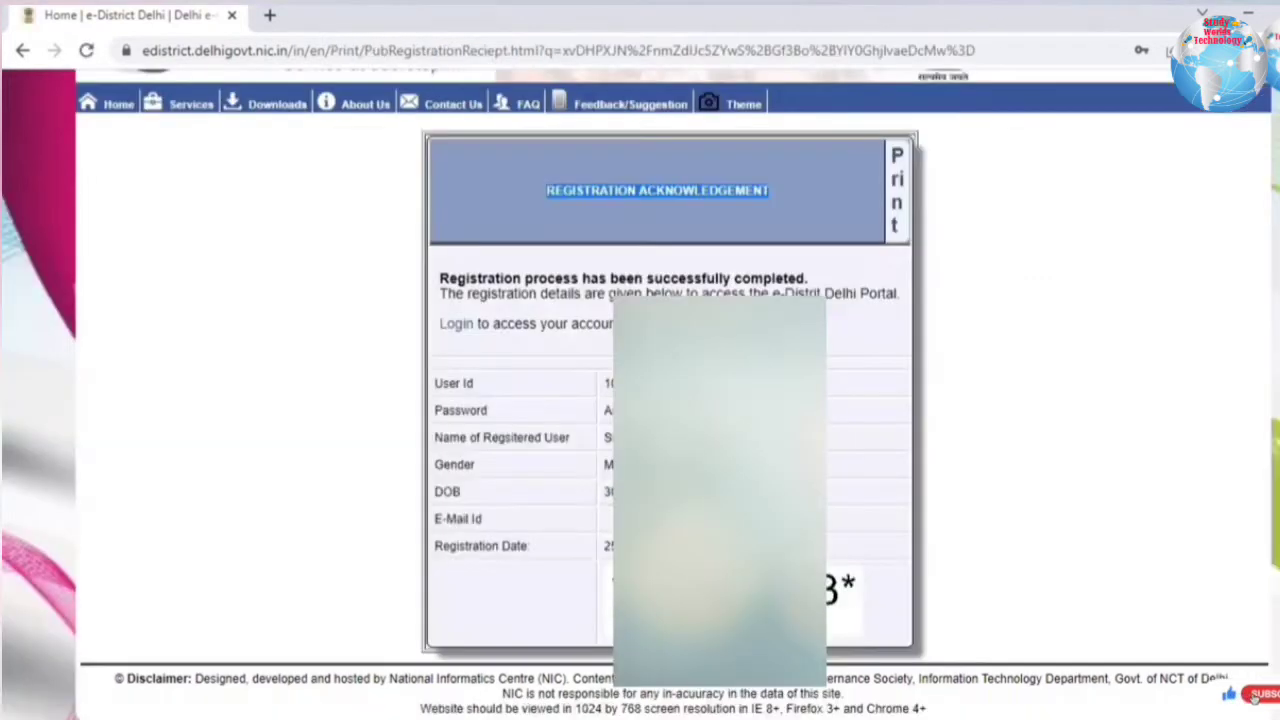
left_click_drag(457, 278, 963, 598)
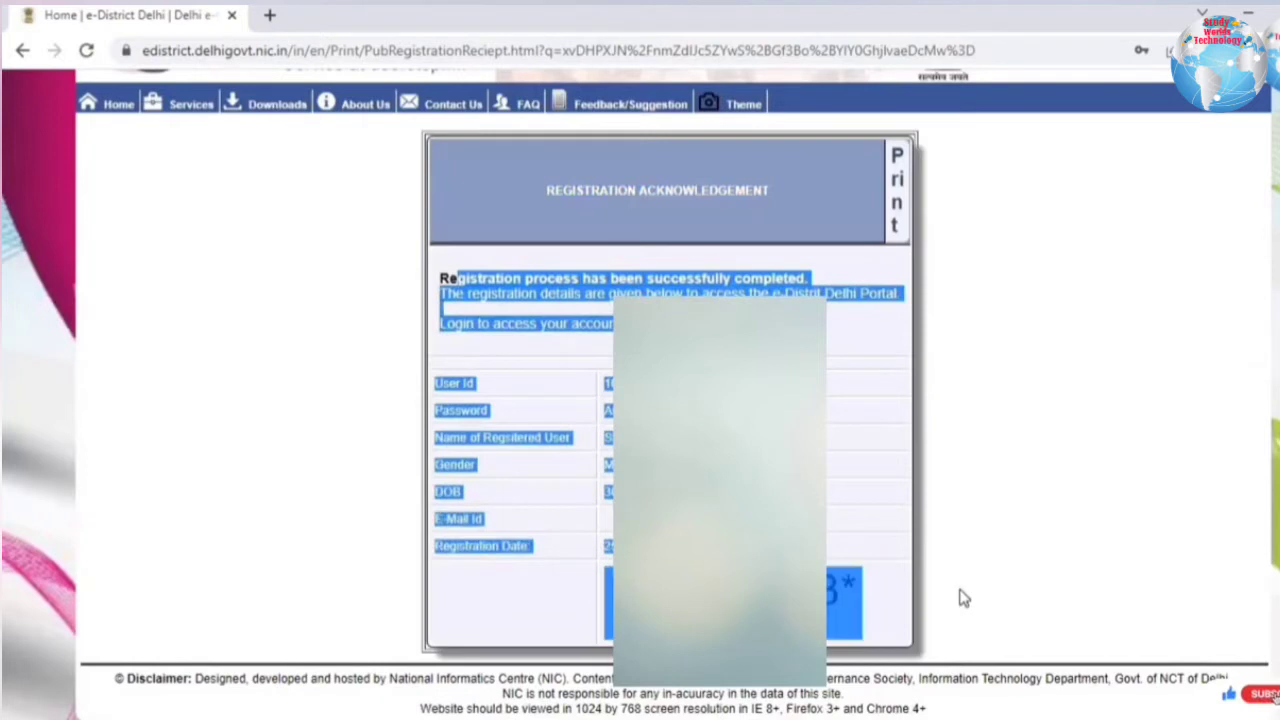
left_click(1152, 532)
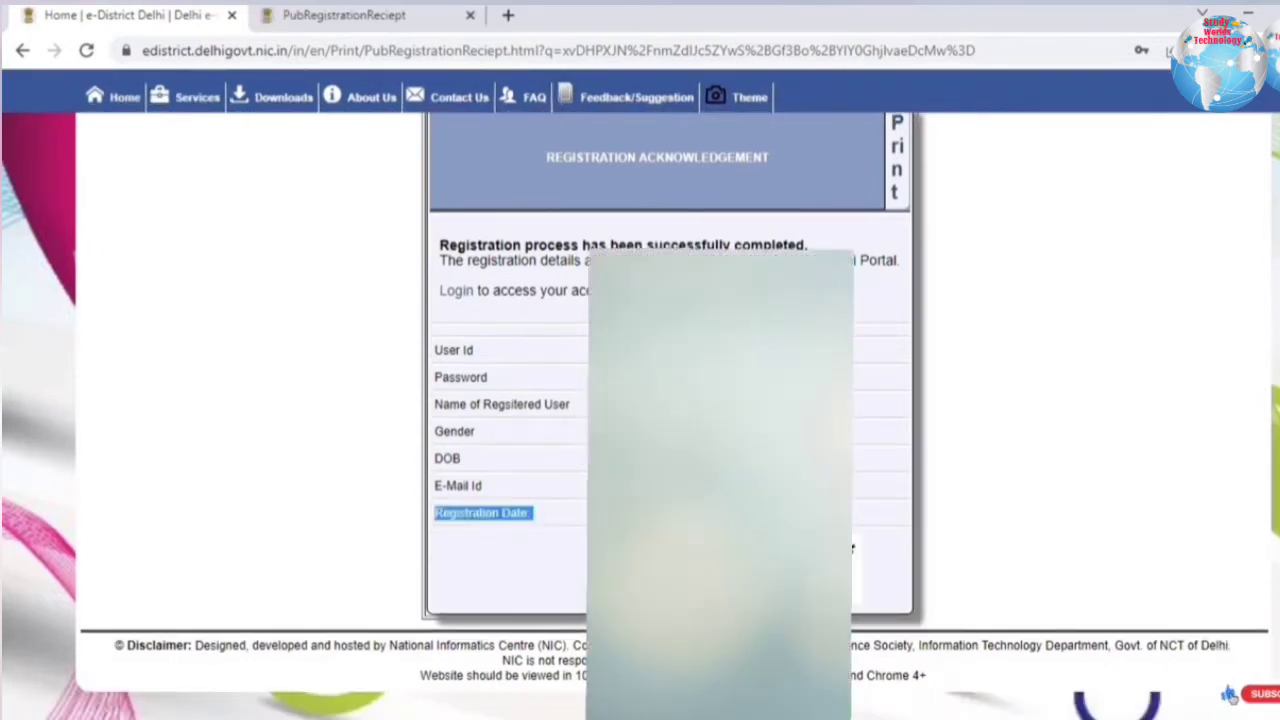
scroll(640, 400, "up", 2)
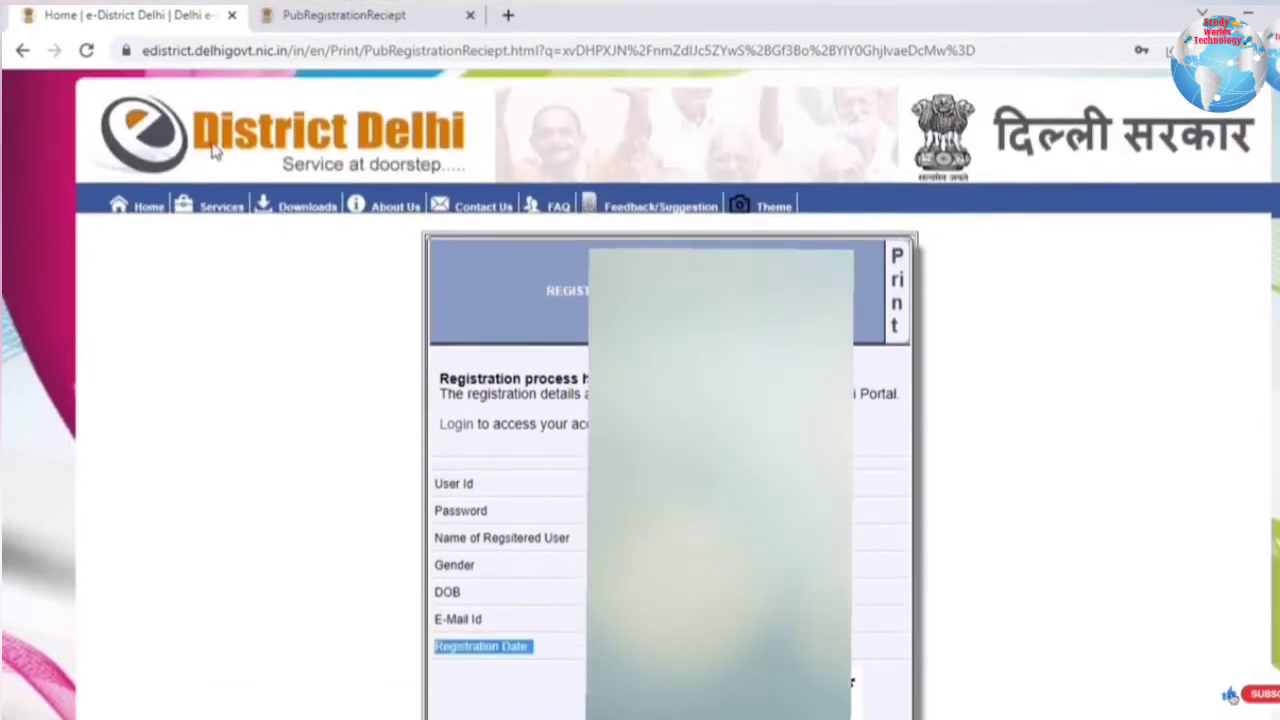
- Return to the portal home, dismiss the COVID-19 notice, and bring up the Citizen Login Form
left_click(119, 206)
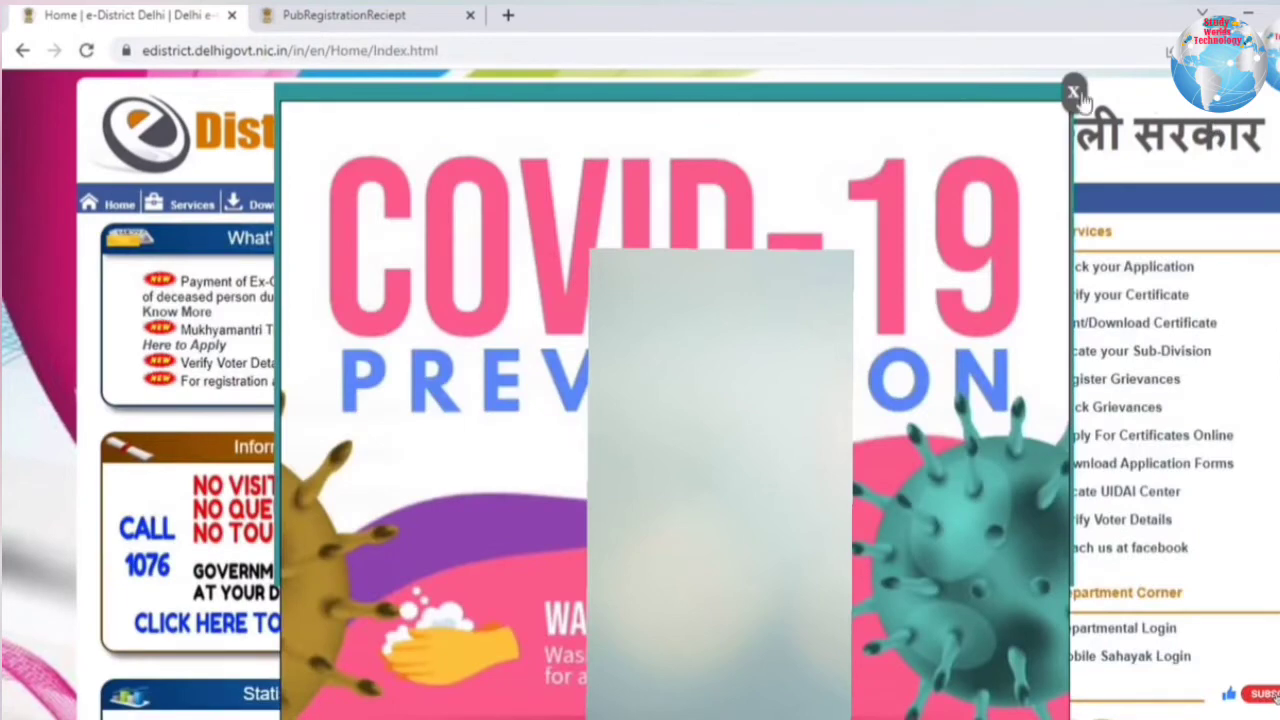
left_click(1073, 92)
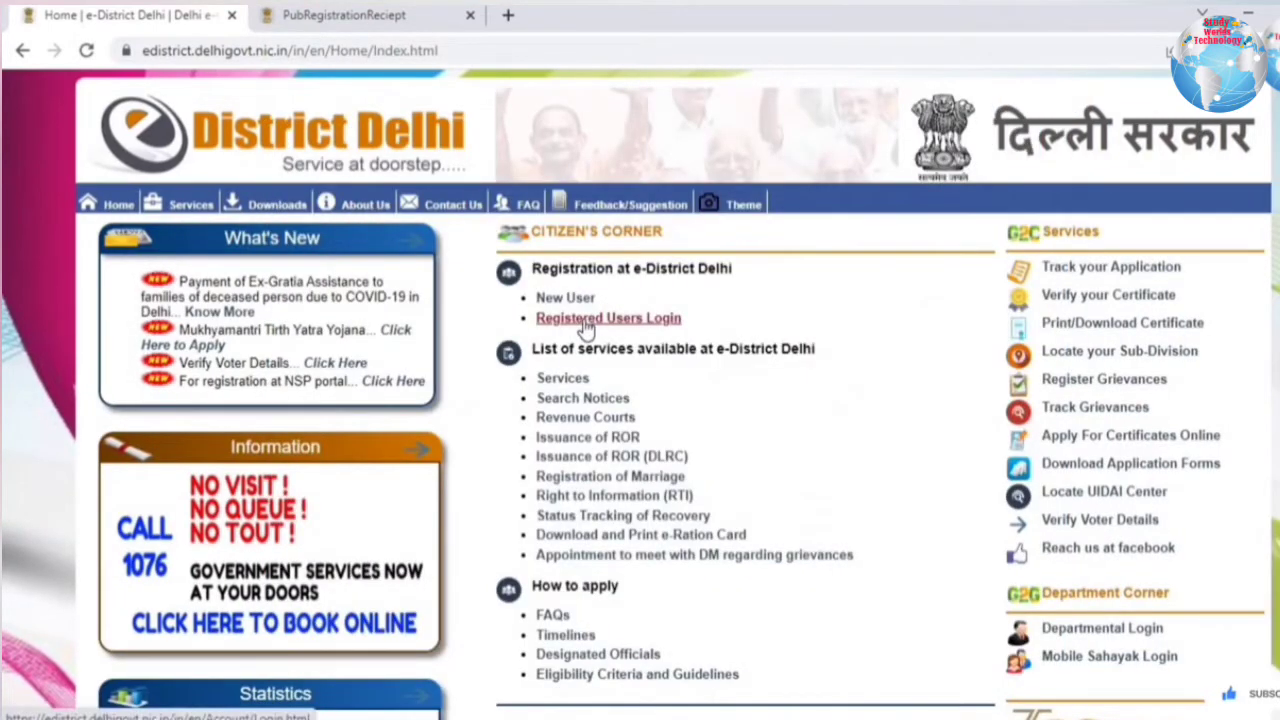
left_click(585, 322)
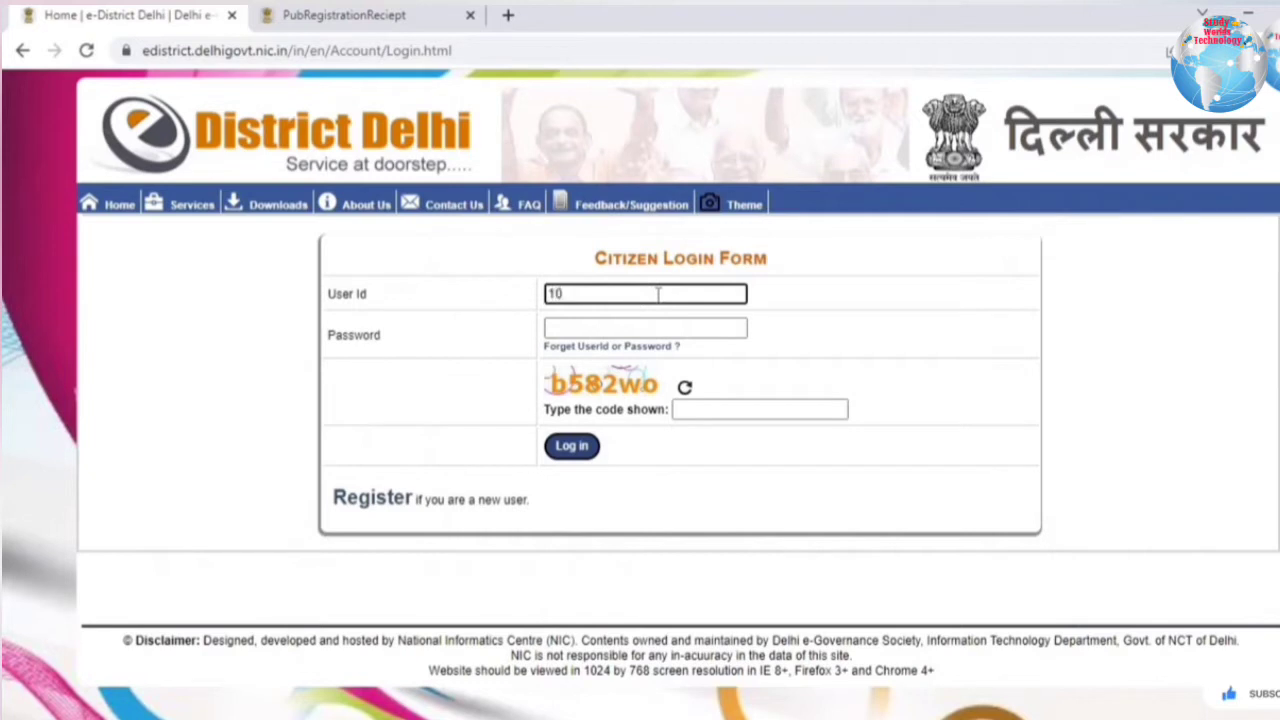
- Sign in with the citizen user ID and account password
left_click(658, 293)
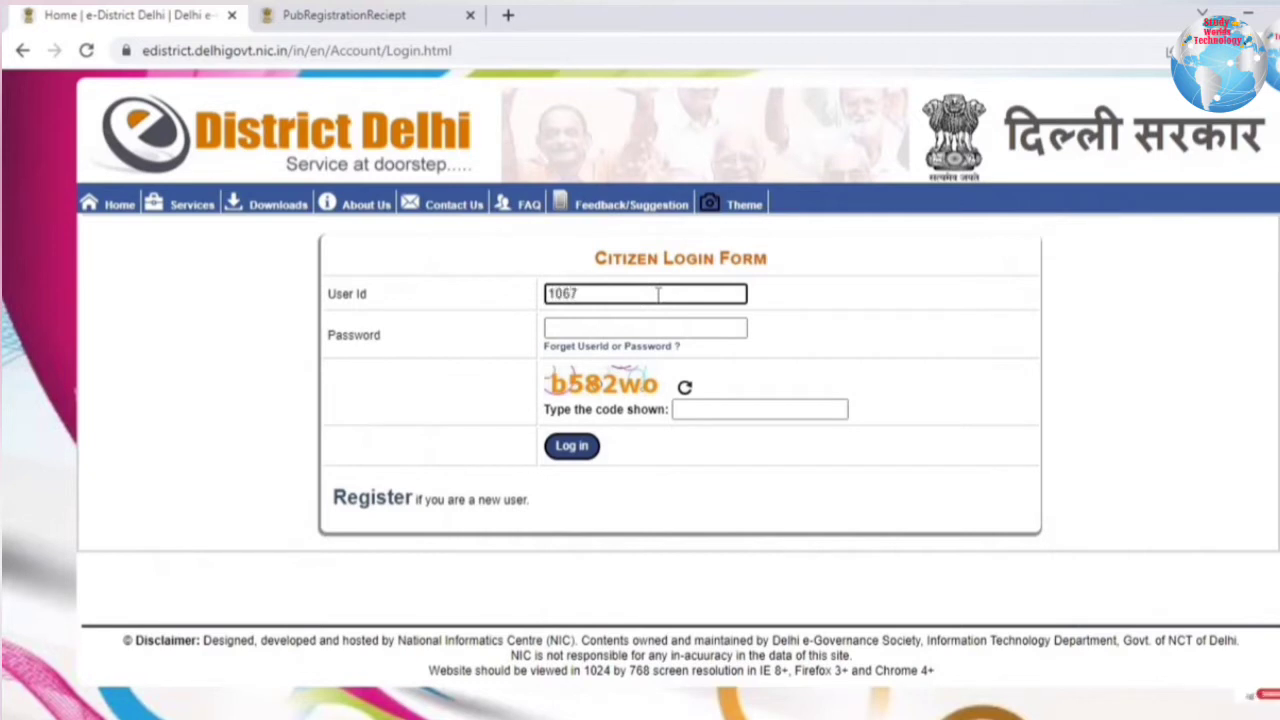
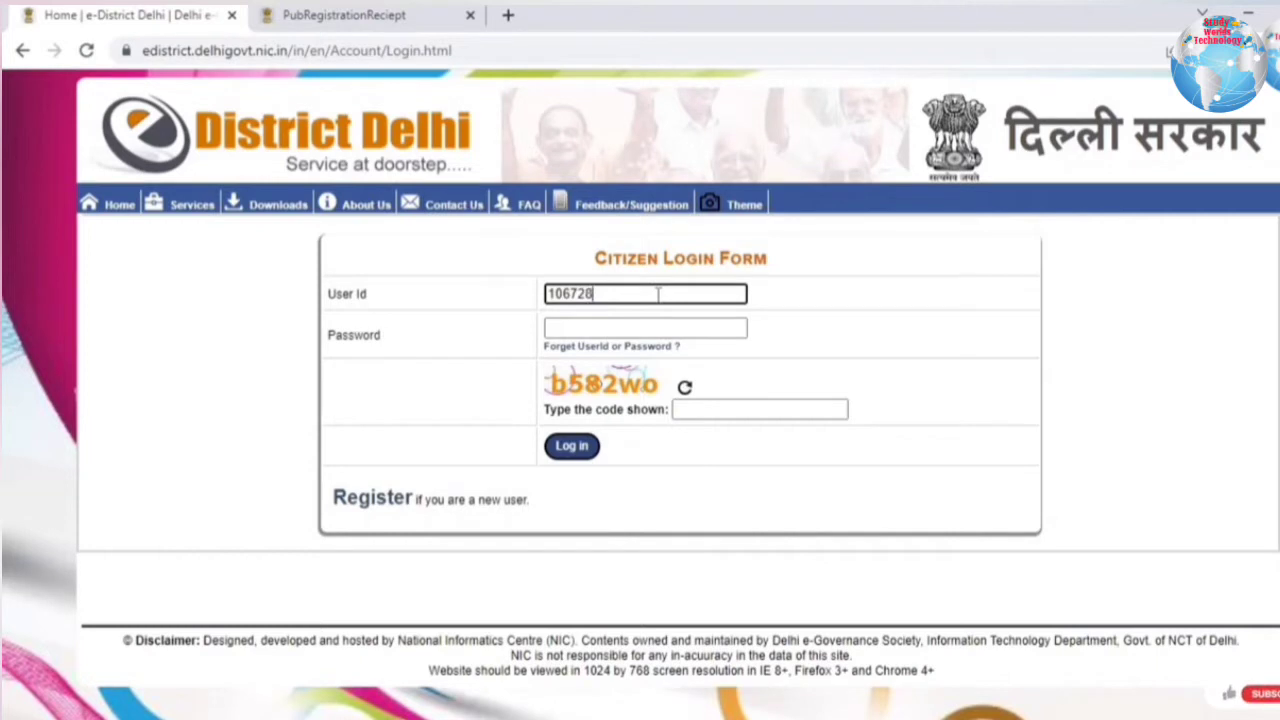
left_click(579, 327)
type("******")
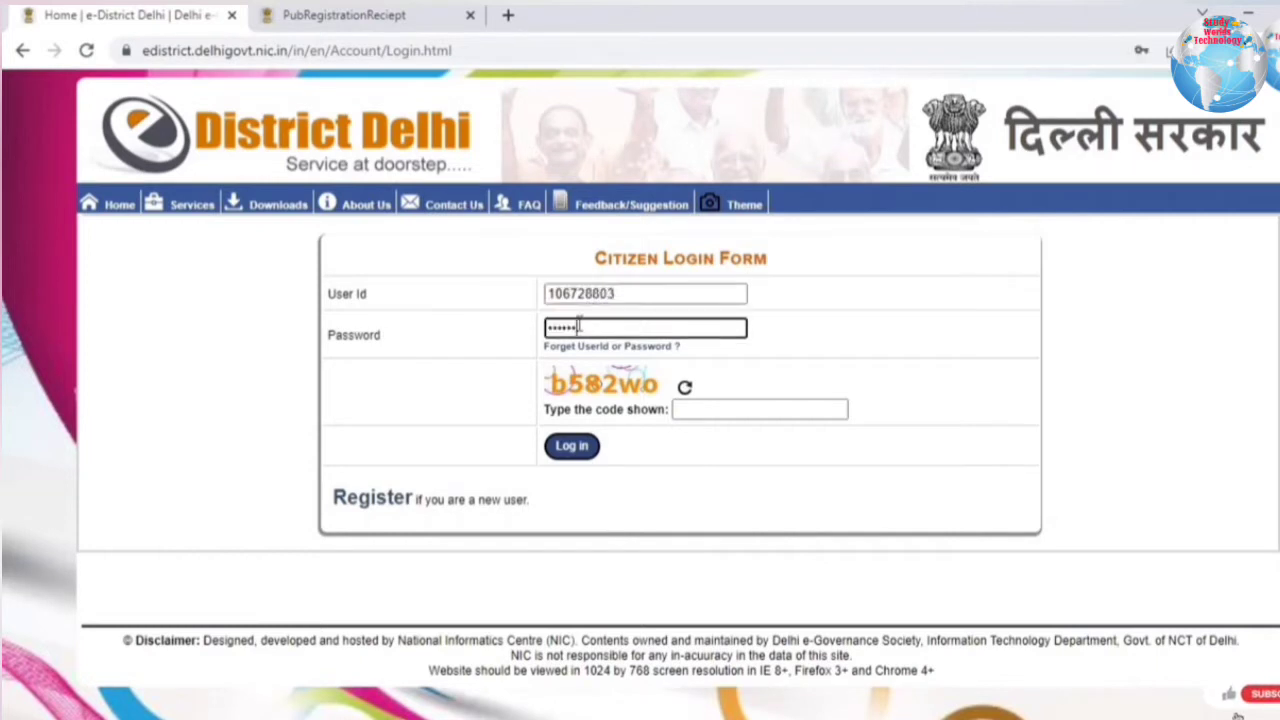
key("BackSpace")
key("BackSpace")
key("BackSpace")
key("BackSpace")
key("BackSpace")
key("BackSpace")
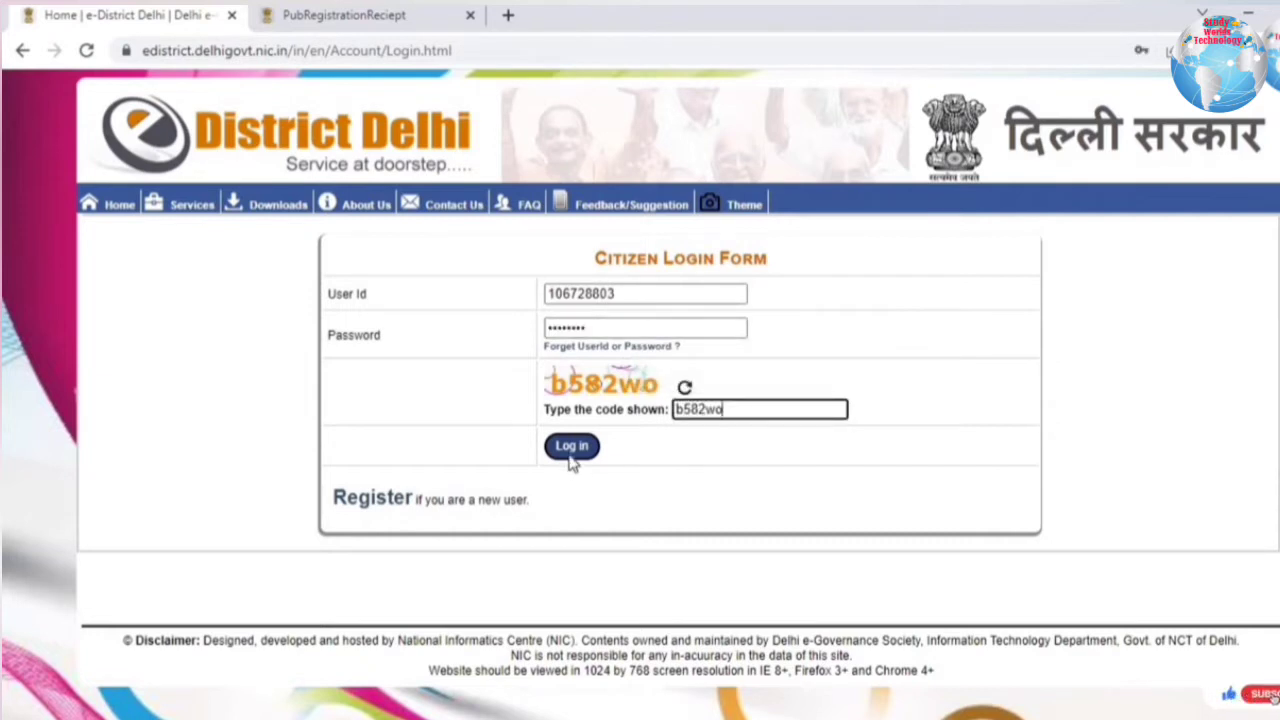
left_click(570, 456)
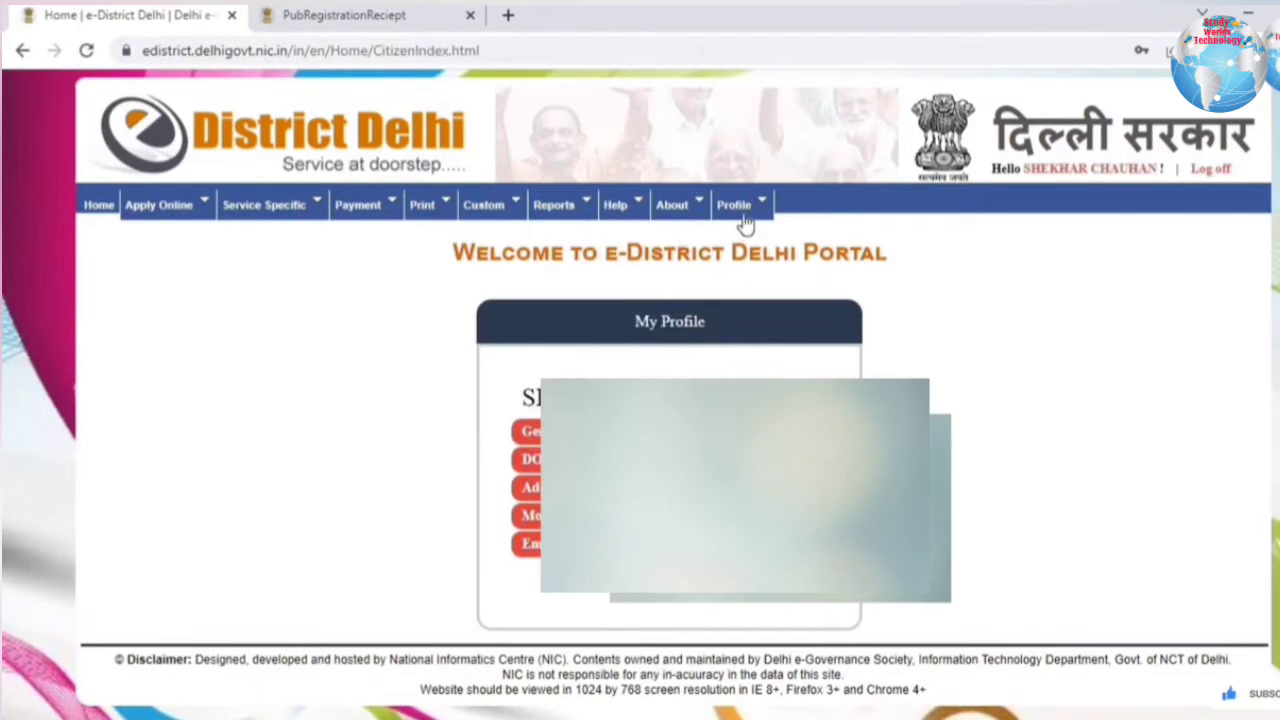
- From Profile > Change Password, enter the old password and the new password
mouse_move(744, 216)
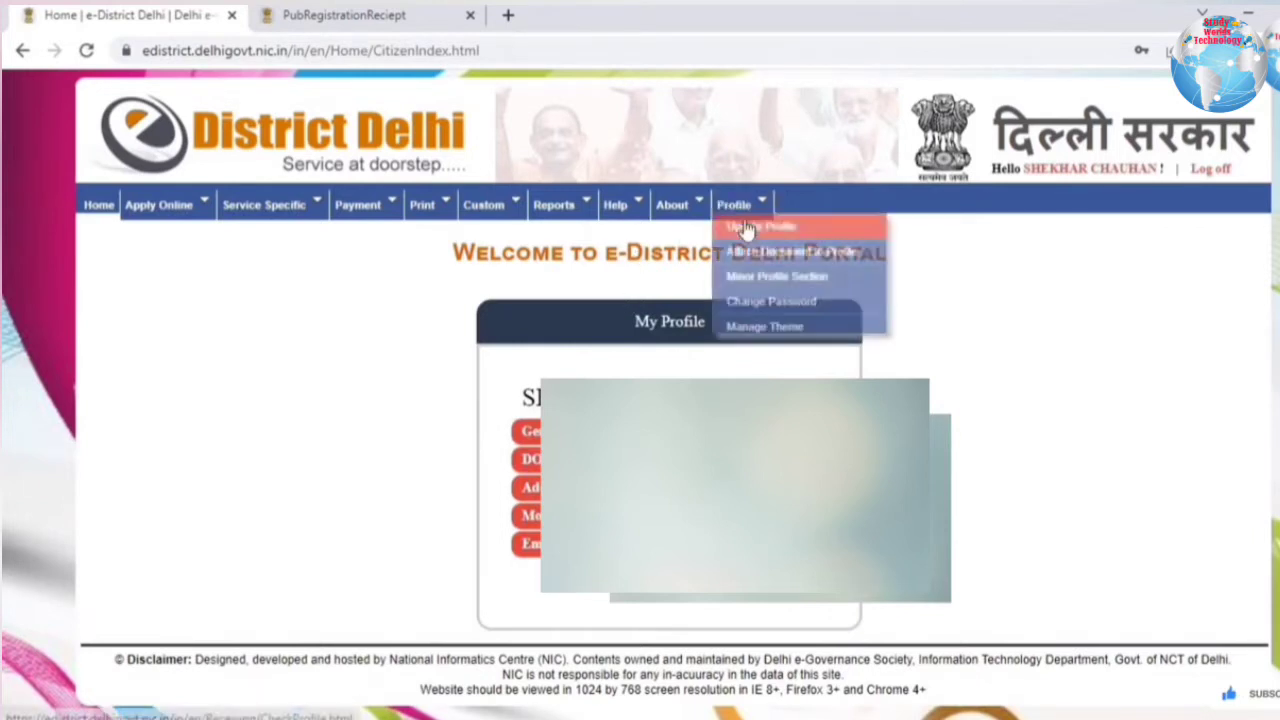
left_click(739, 313)
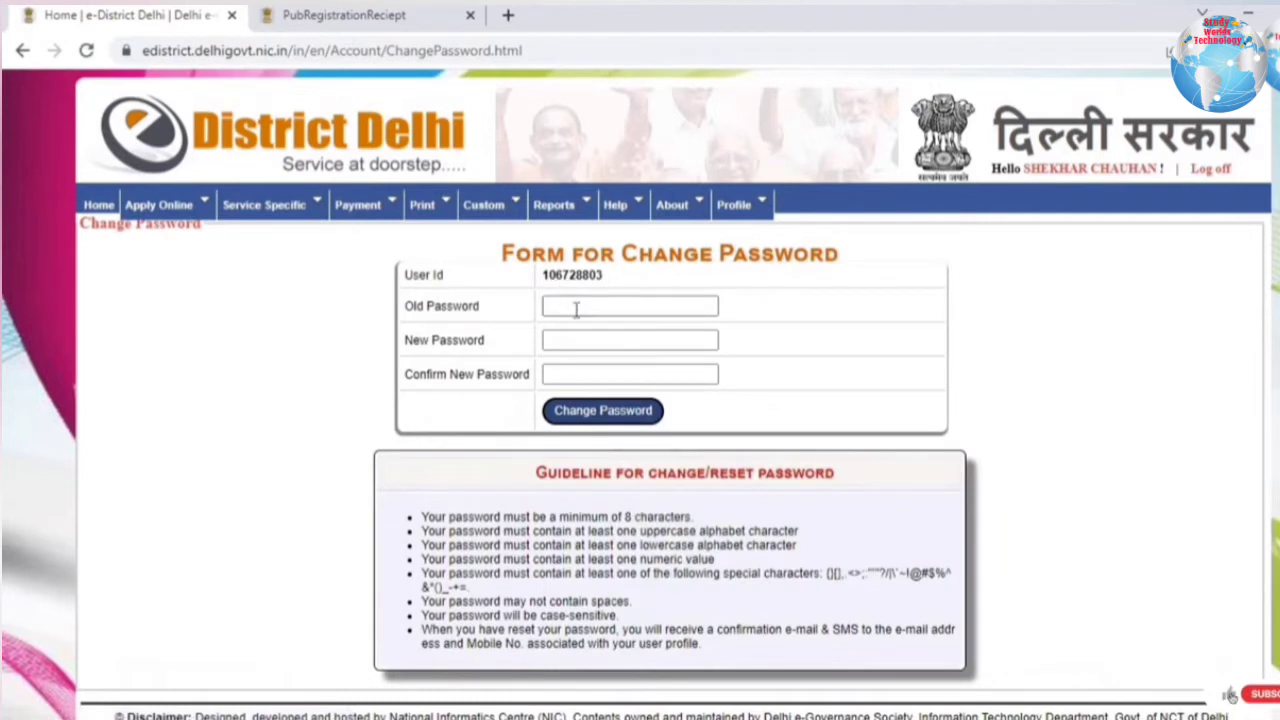
left_click(576, 309)
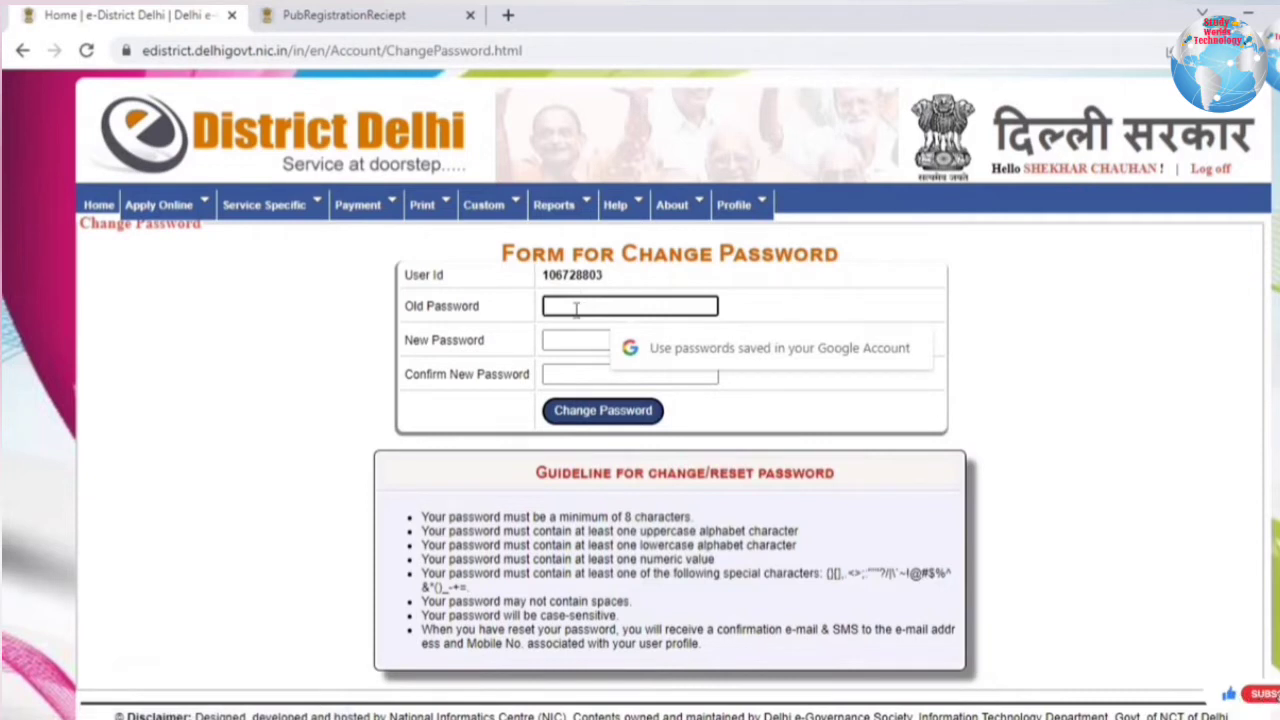
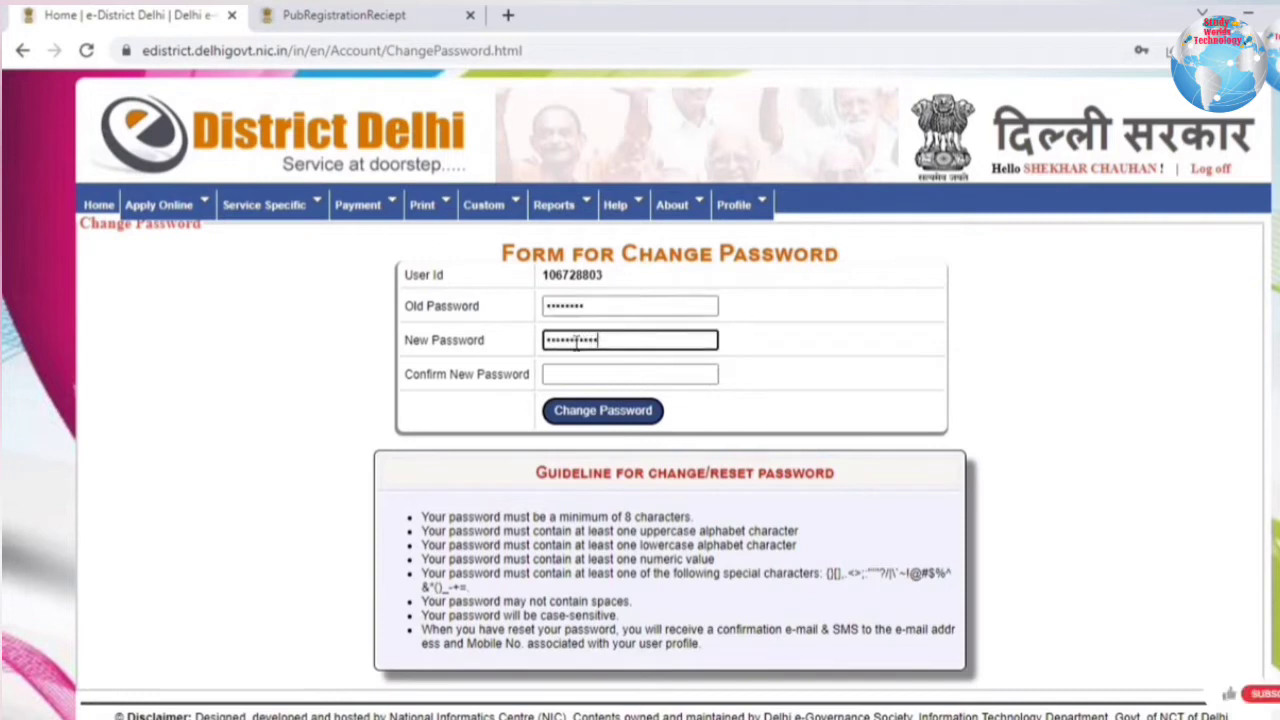
left_click(576, 374)
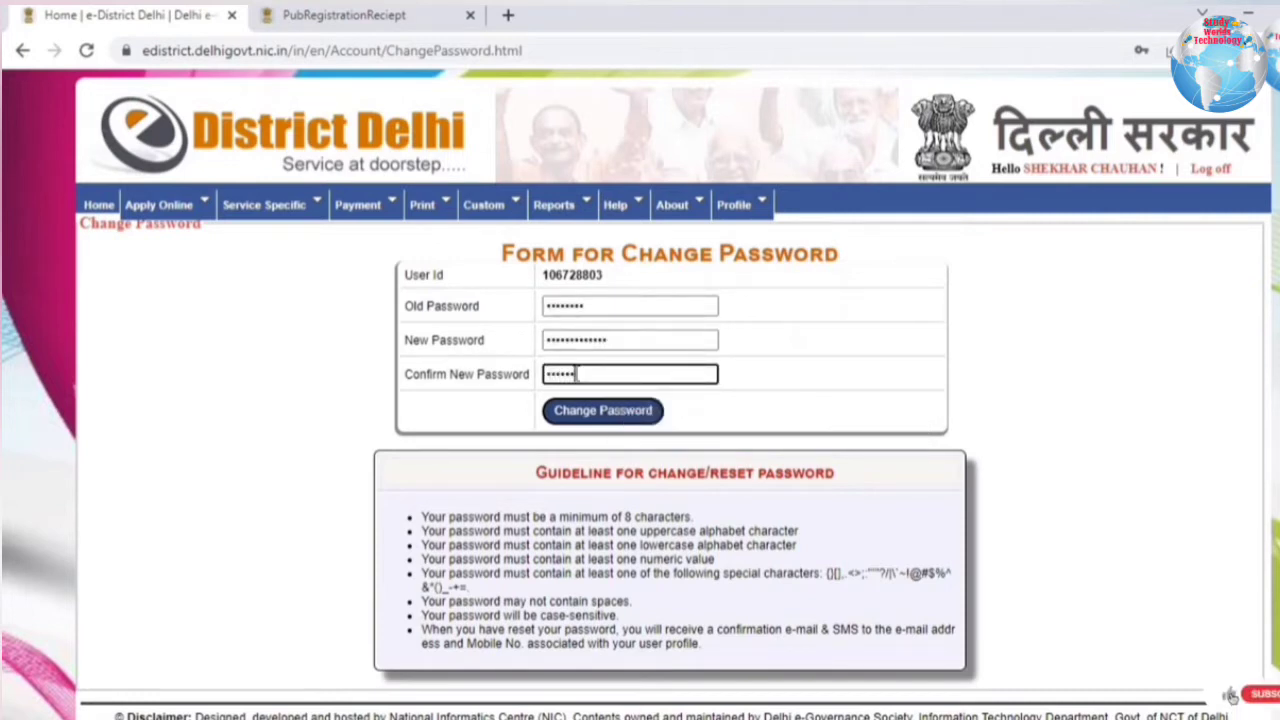
- Save the new password, log out, and log back in with user ID, new password and captcha
left_click(585, 424)
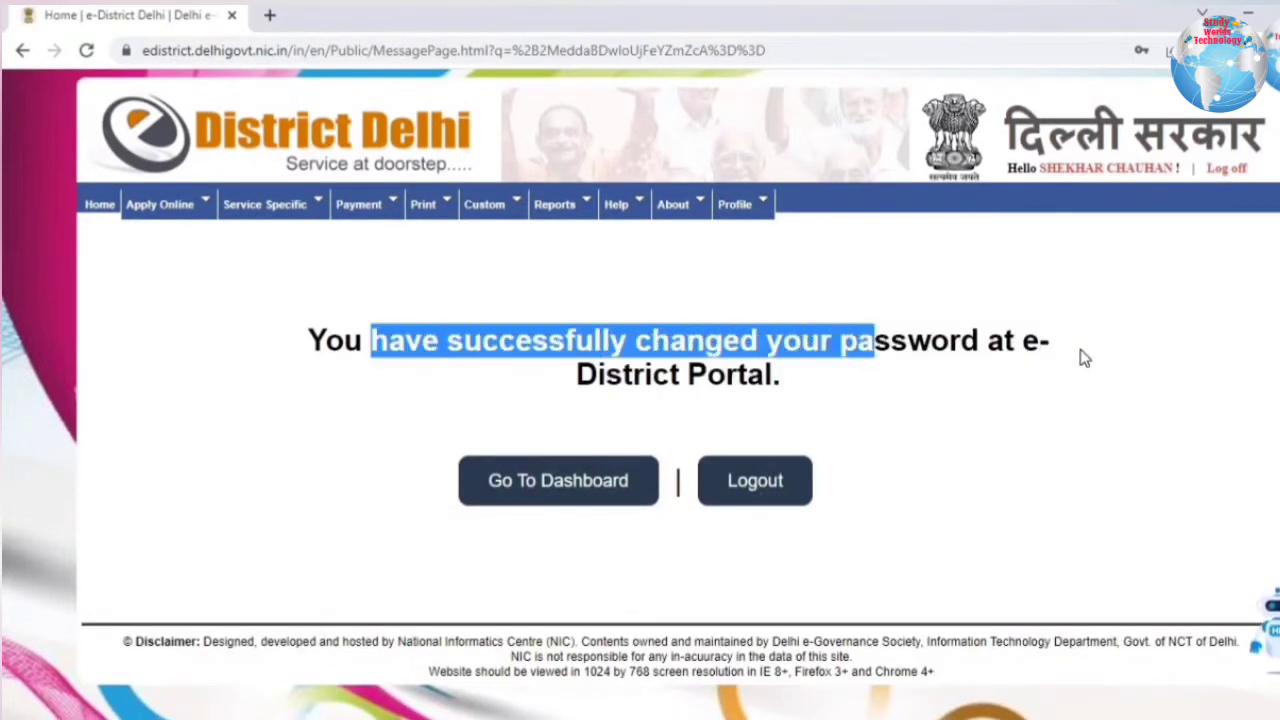
left_click(797, 490)
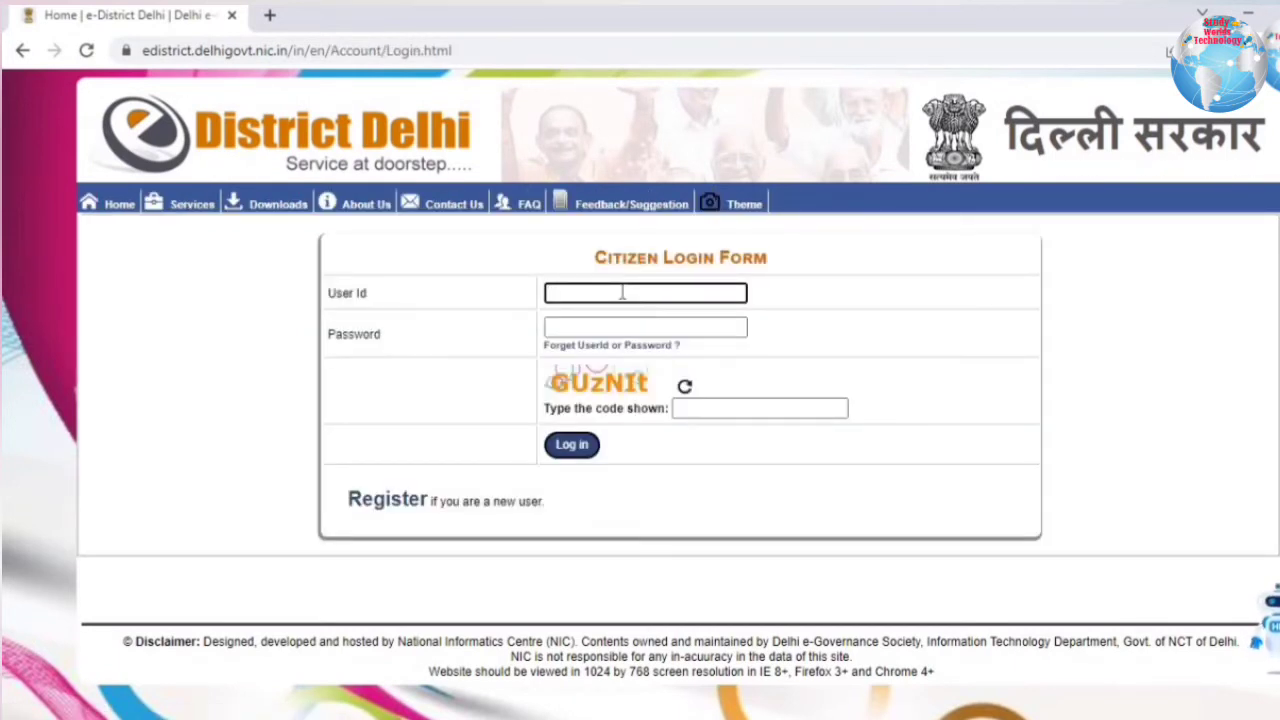
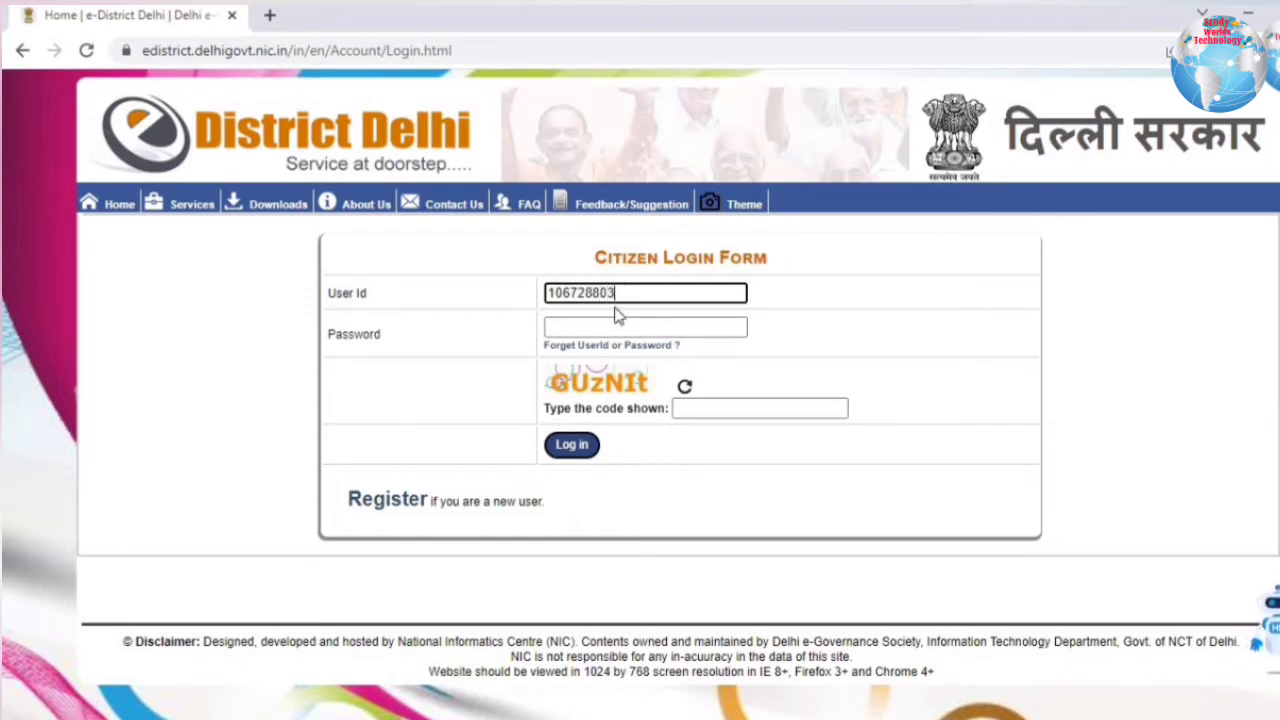
left_click(601, 328)
type("••")
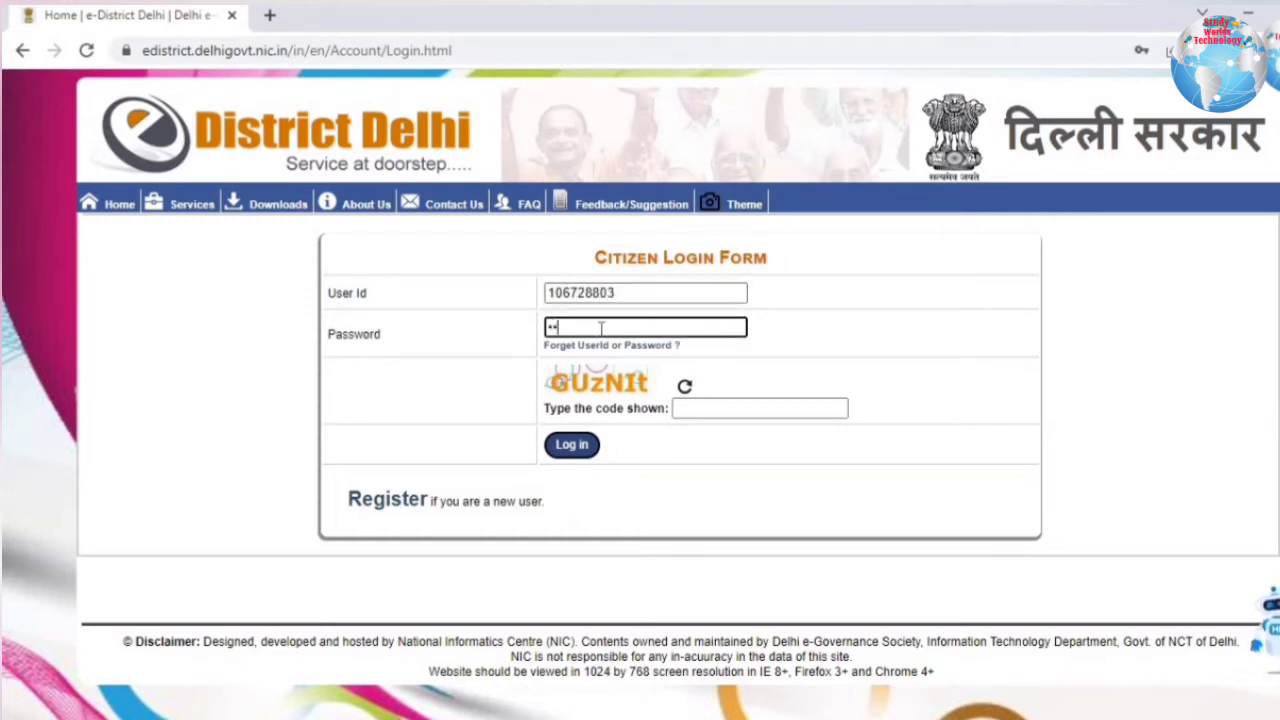
type("••")
type("•••••••")
left_click(740, 408)
type("GUzNIt")
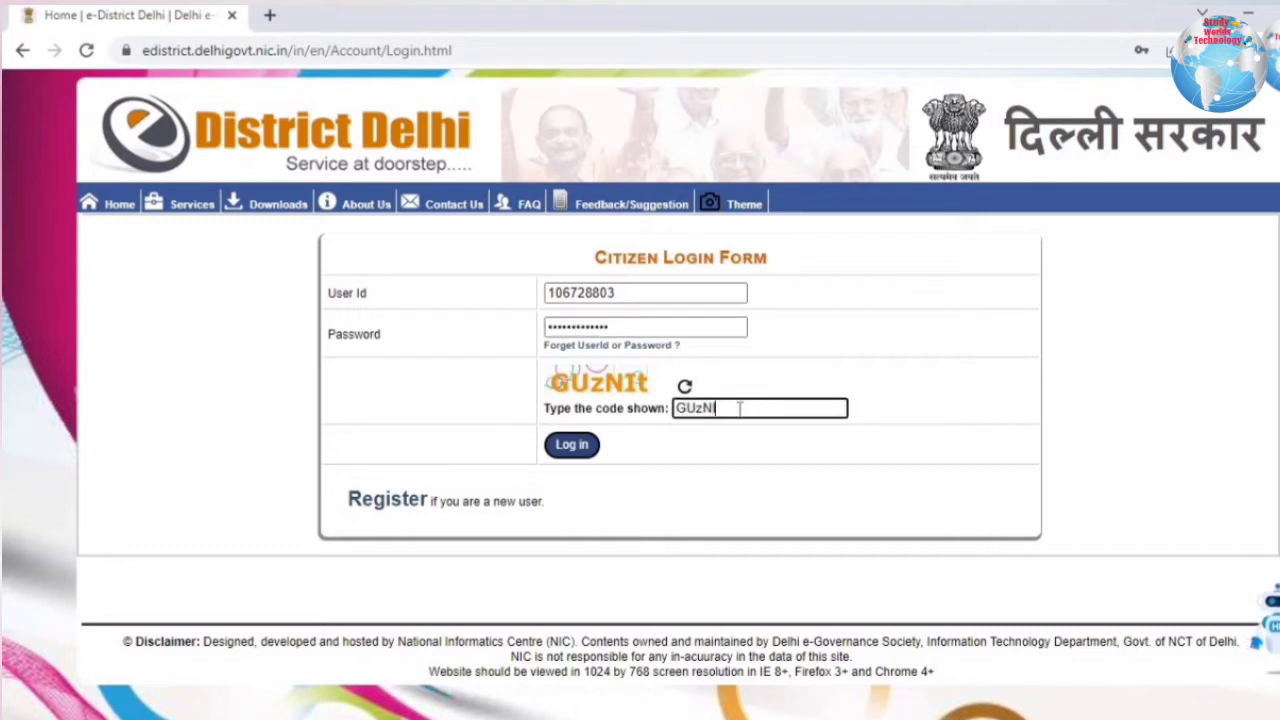
left_click(572, 444)
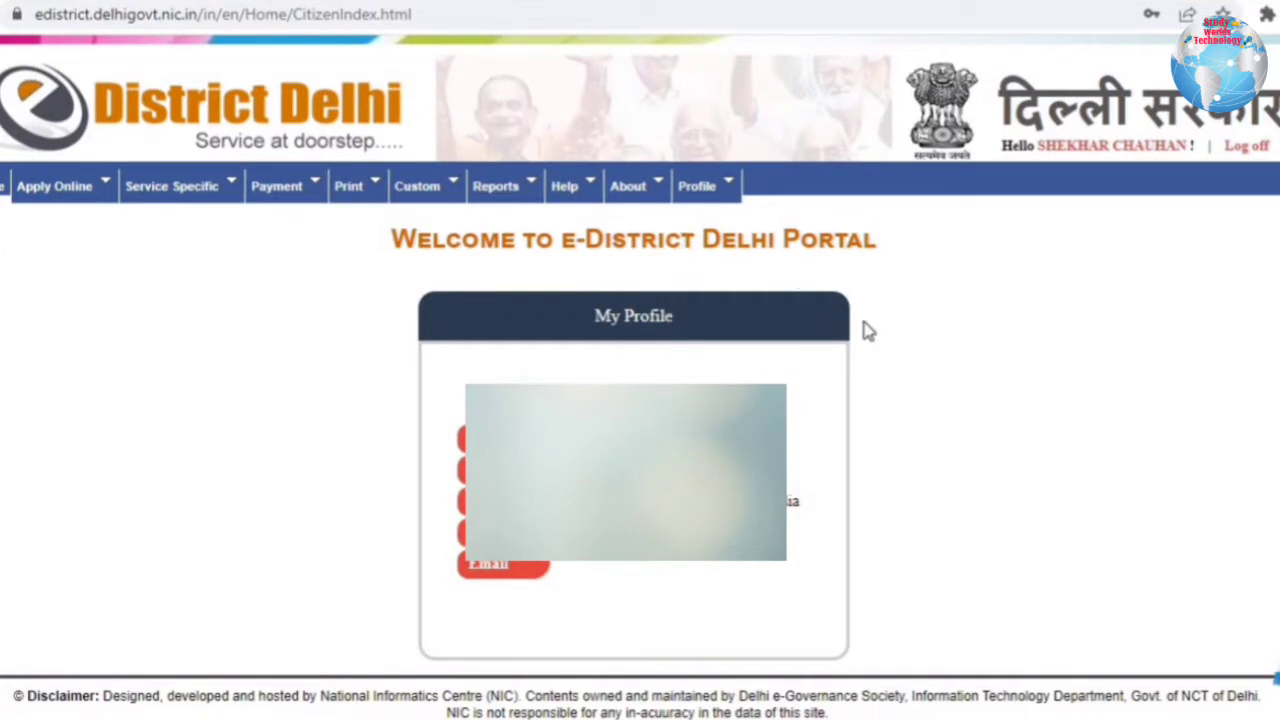
- Show the Apply Online menu from the Welcome page's top bar
triple_click(752, 329)
left_click(752, 329)
left_click(68, 188)
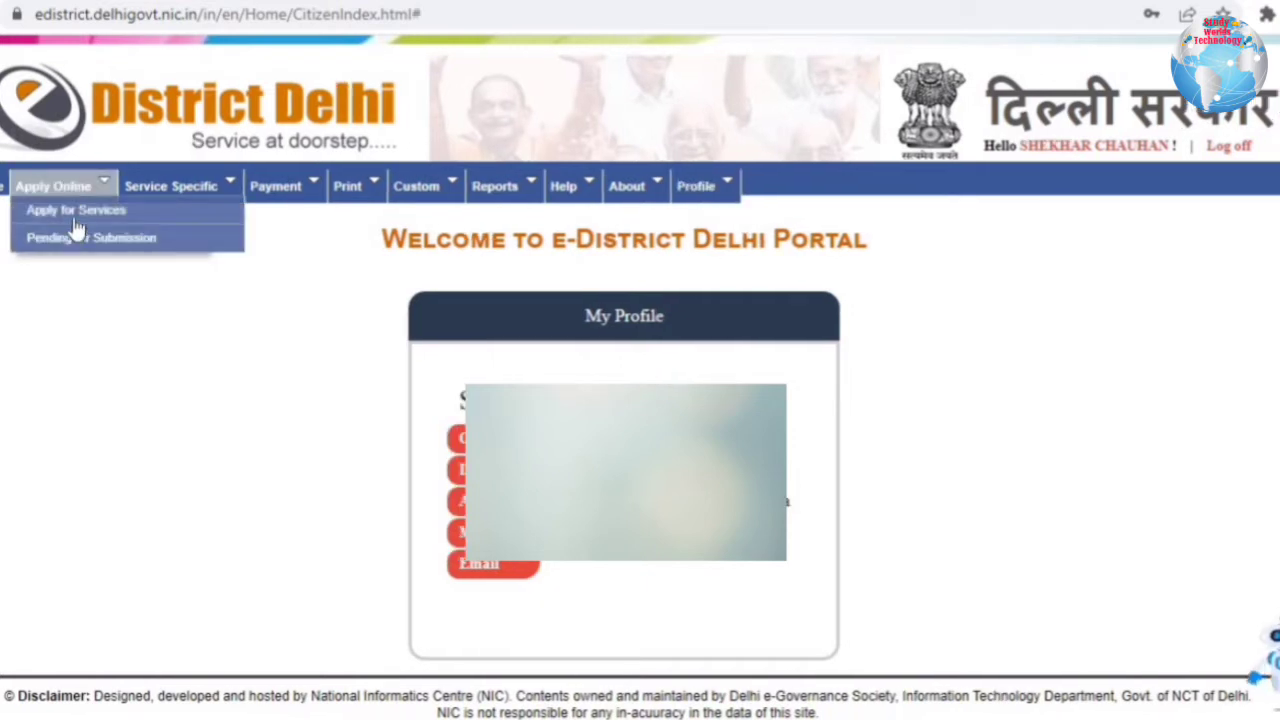
- Under Apply for Services, apply for row 20, Issuance of Income Certificate
left_click(76, 220)
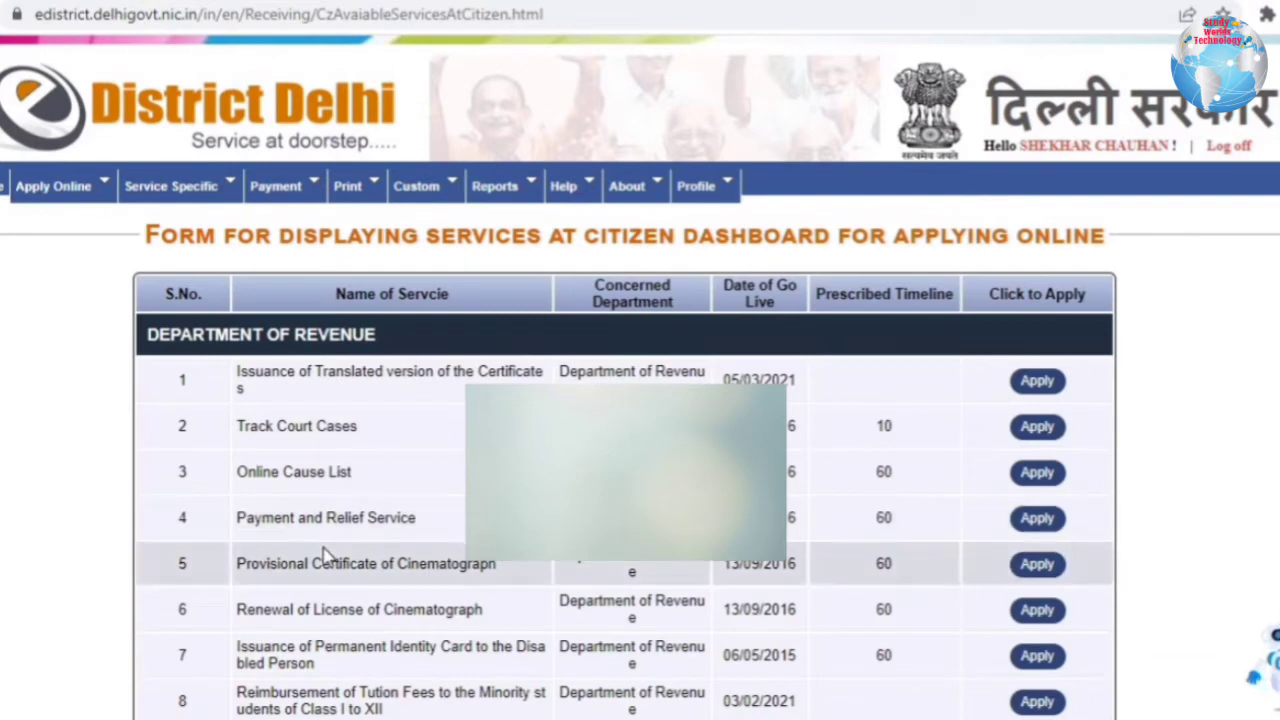
scroll(325, 555, "down", 3)
scroll(325, 555, "down", 1)
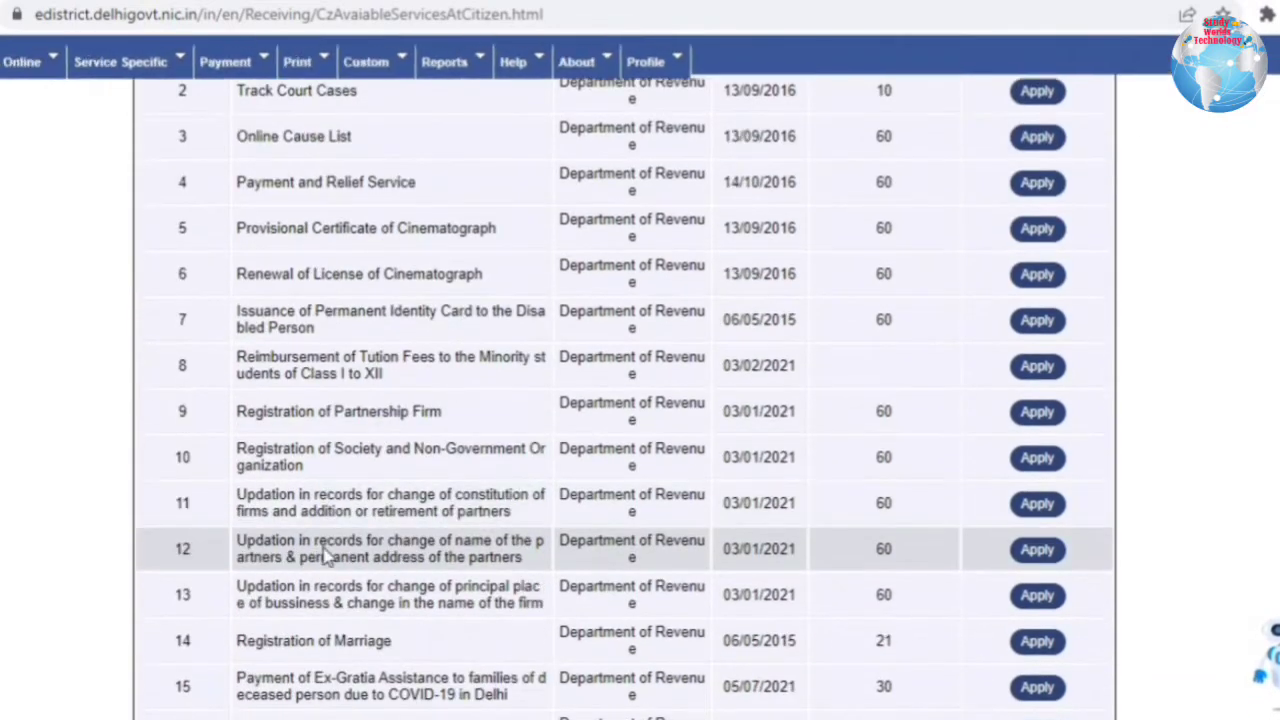
scroll(325, 555, "down", 1)
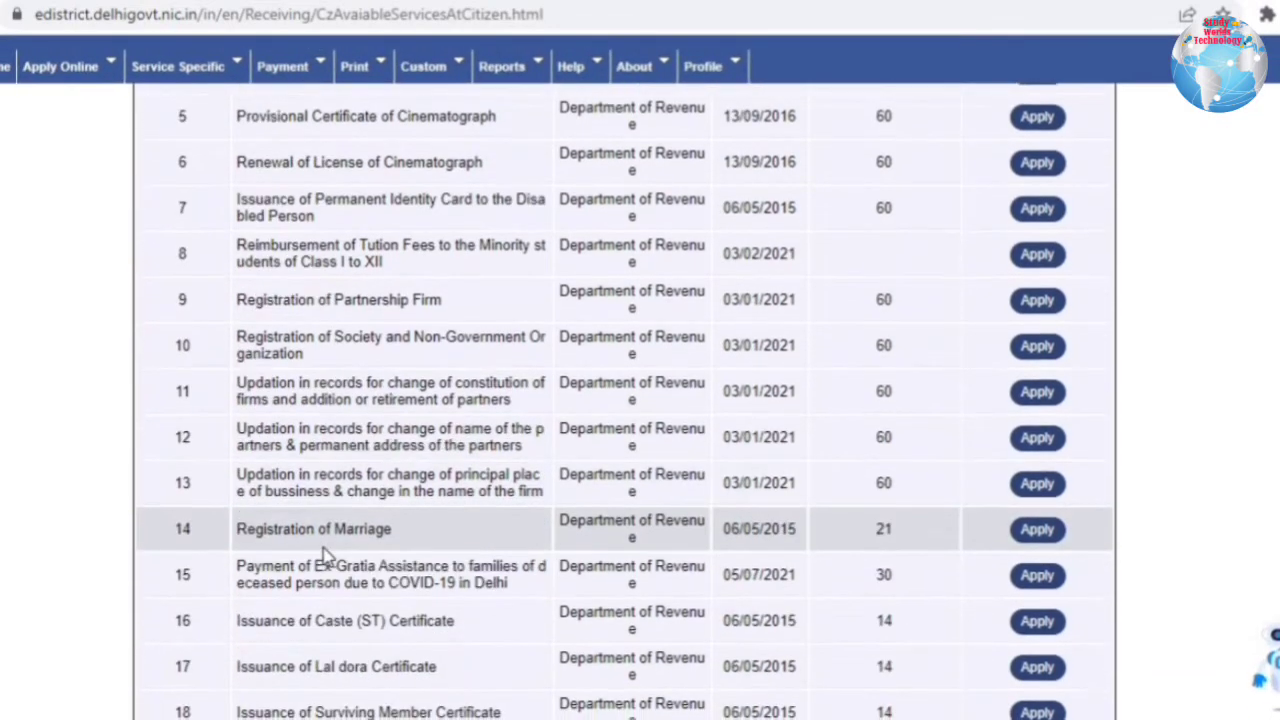
scroll(325, 555, "up", 3)
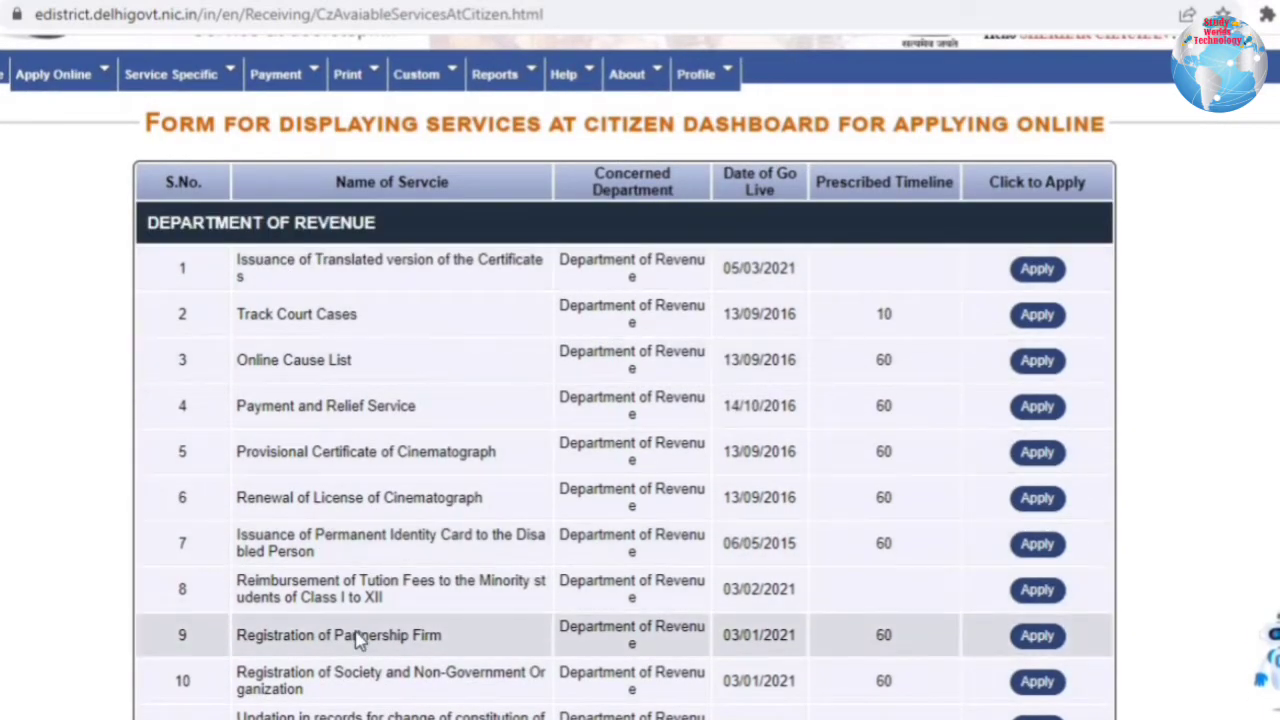
scroll(358, 640, "down", 2)
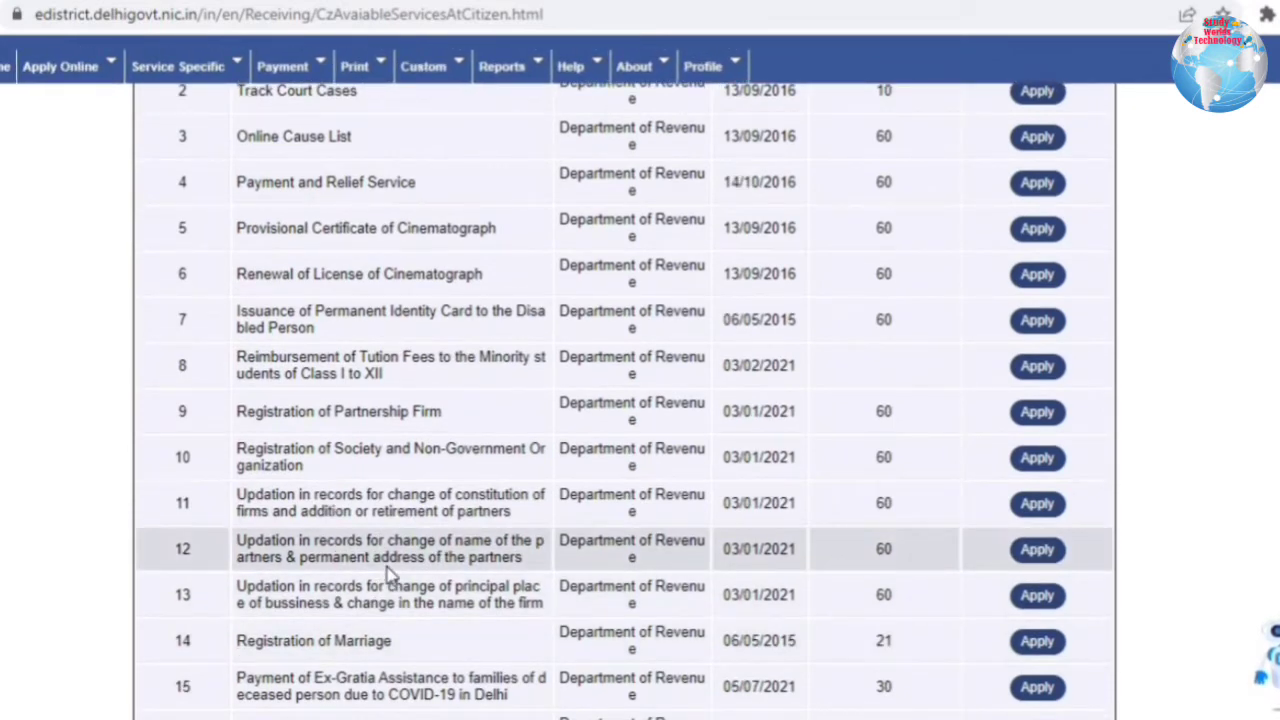
scroll(388, 572, "down", 2)
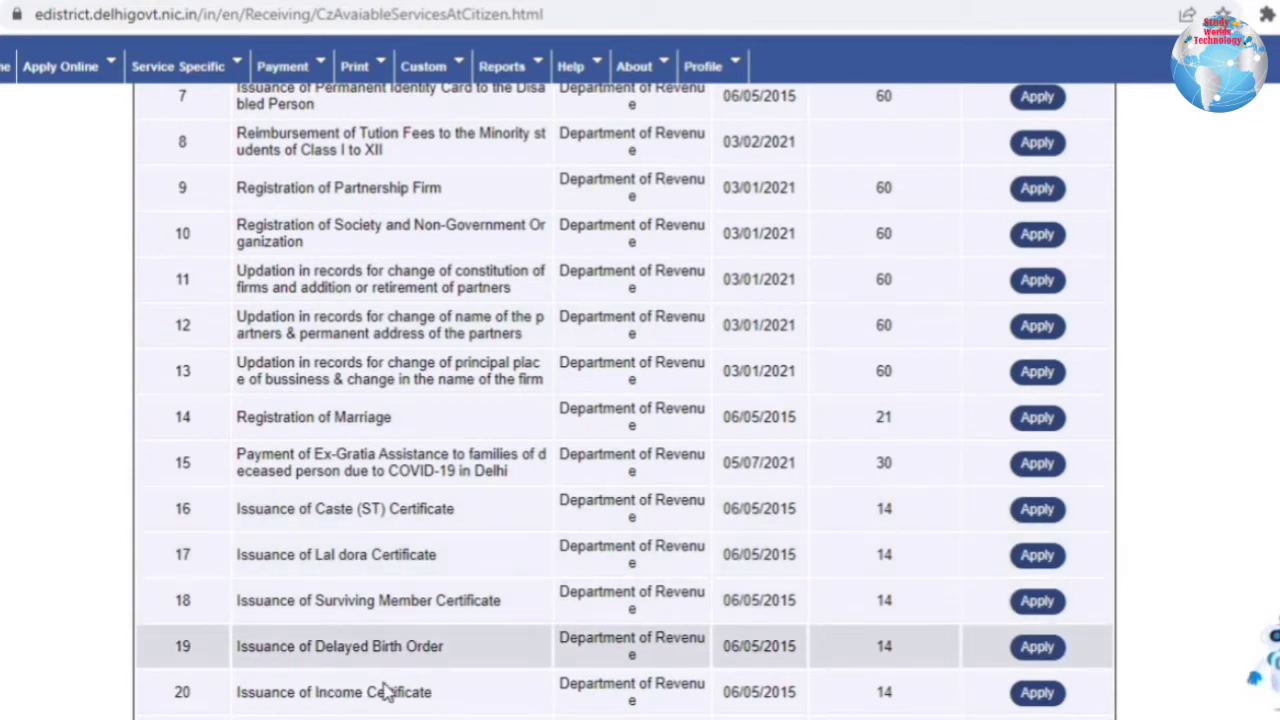
left_click_drag(388, 690, 437, 692)
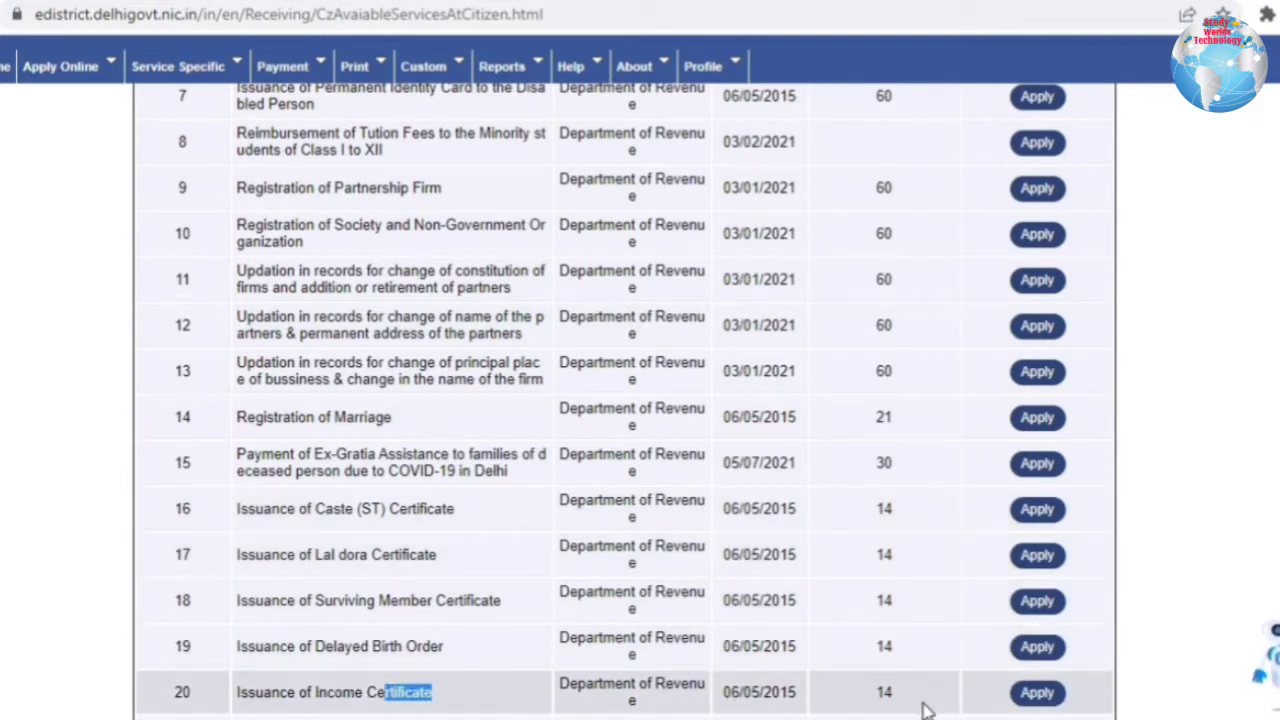
left_click_drag(925, 710, 1068, 705)
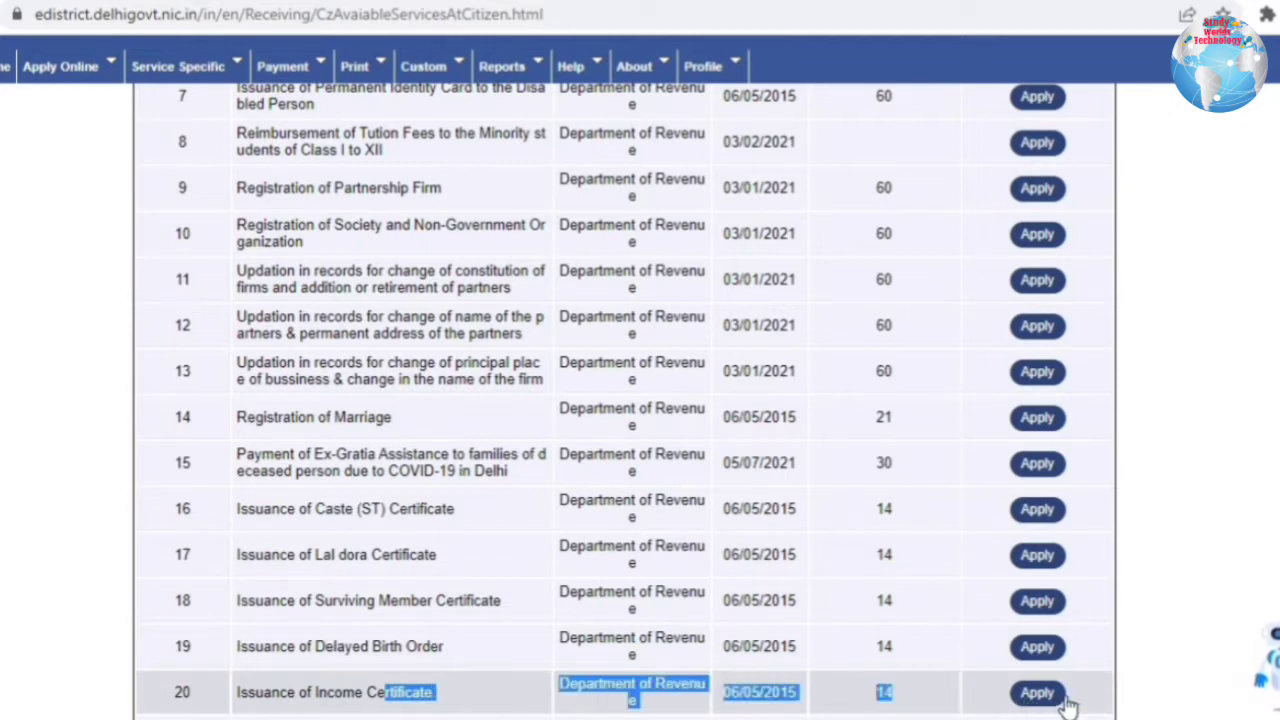
left_click(1040, 700)
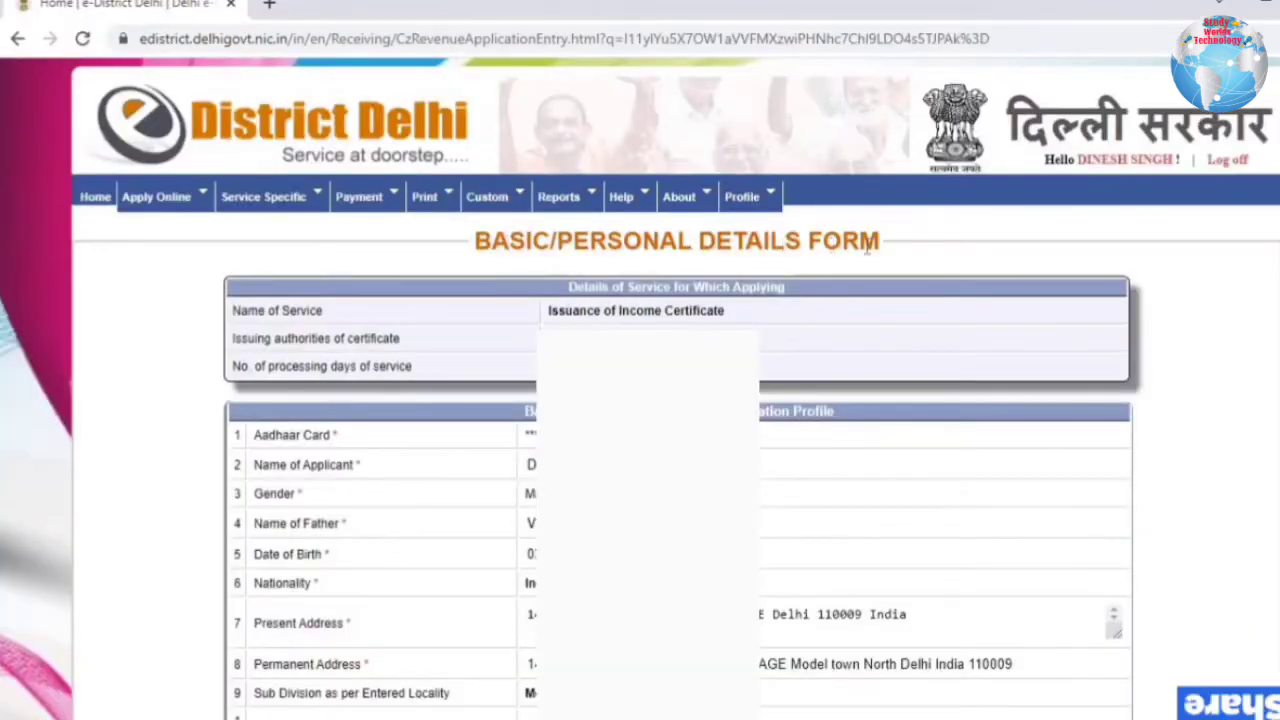
left_click_drag(474, 241, 858, 245)
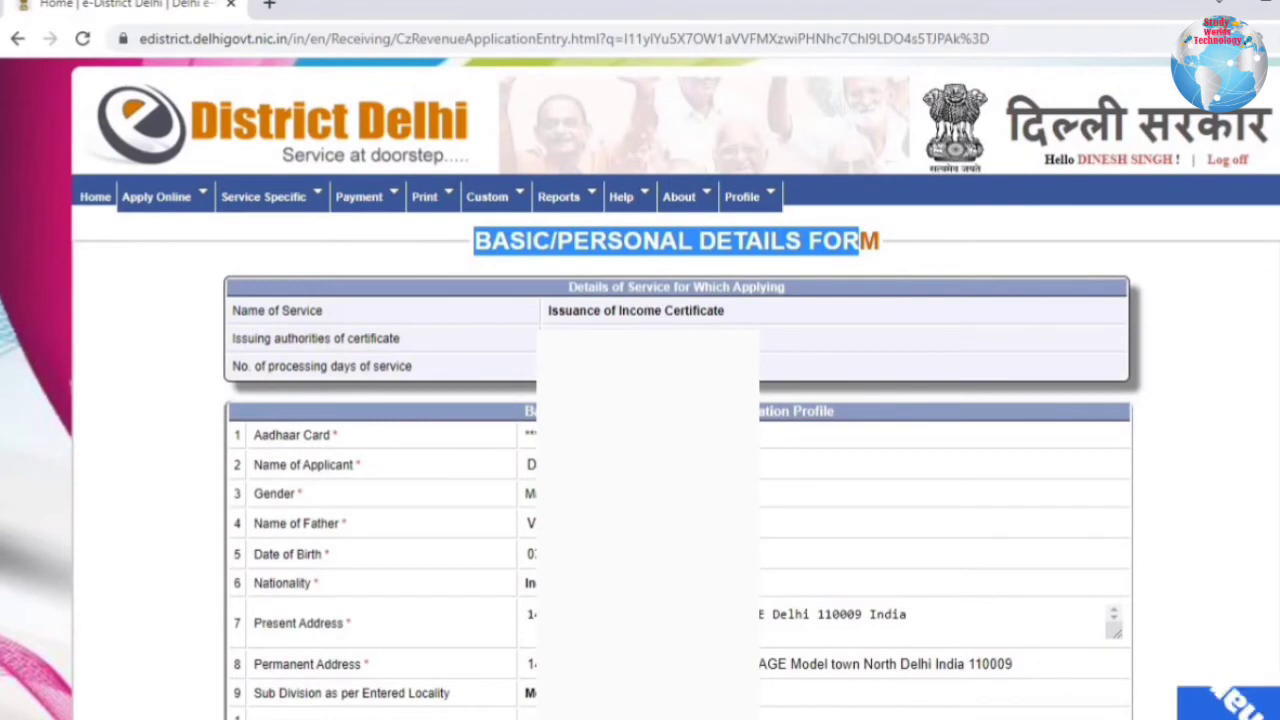
- Scroll past the prefilled Basic/Personal Details and continue to the service details form
left_click_drag(854, 425, 760, 412)
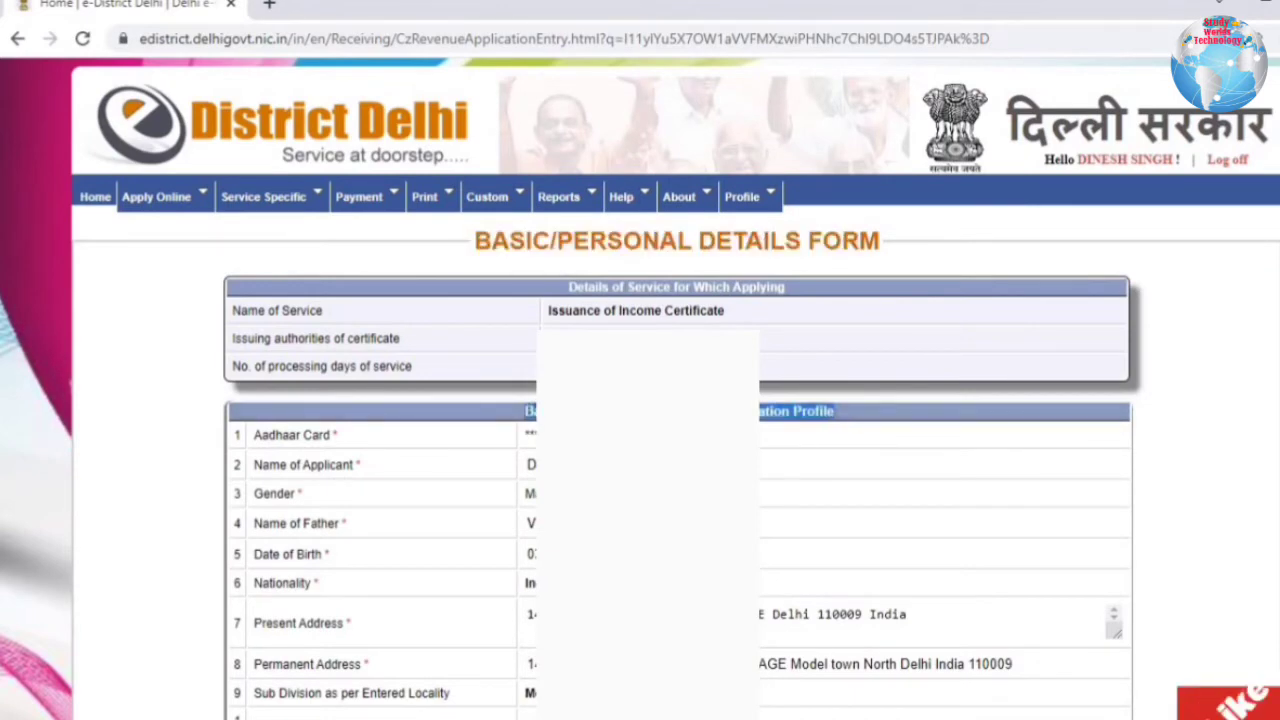
scroll(640, 400, "down", 3)
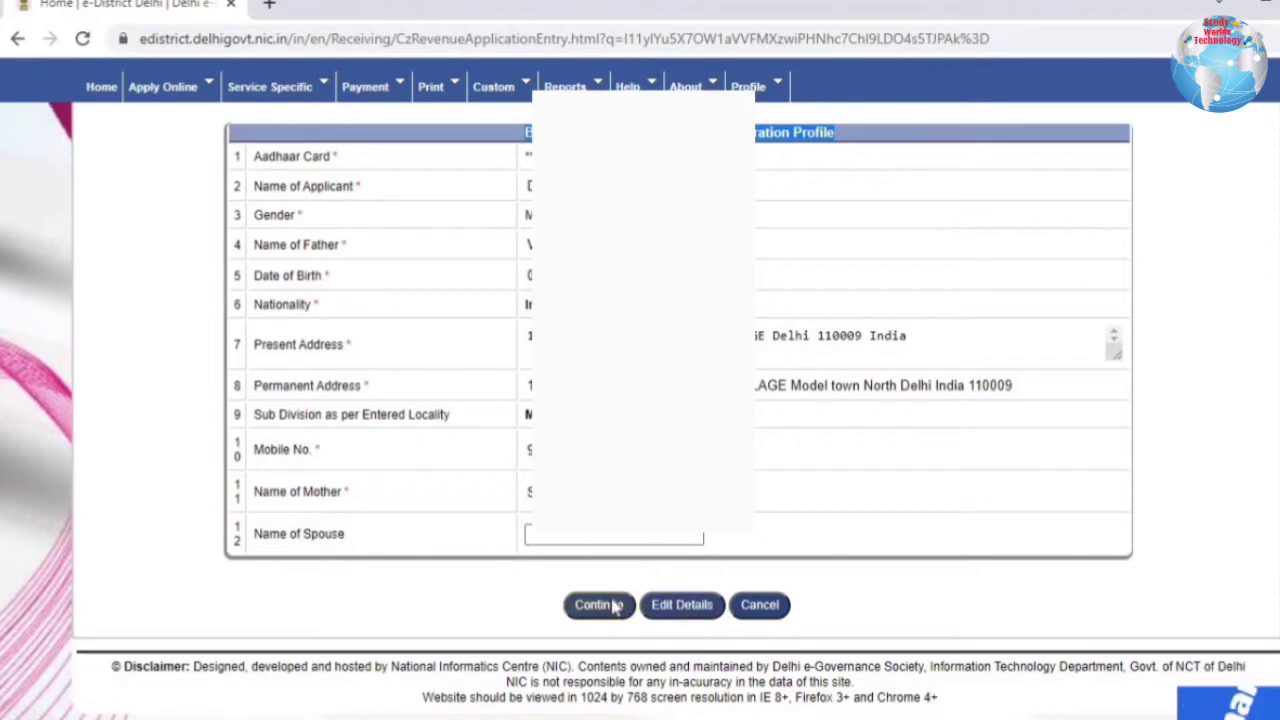
left_click(615, 607)
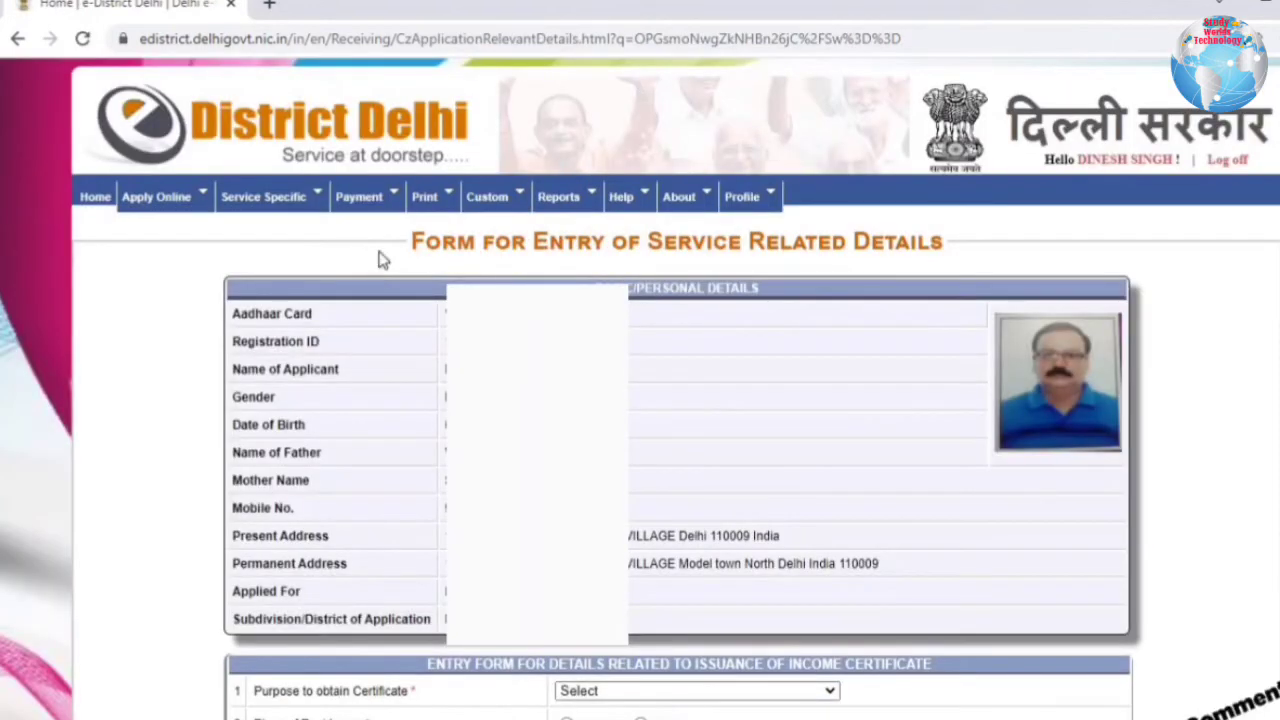
left_click_drag(412, 242, 971, 257)
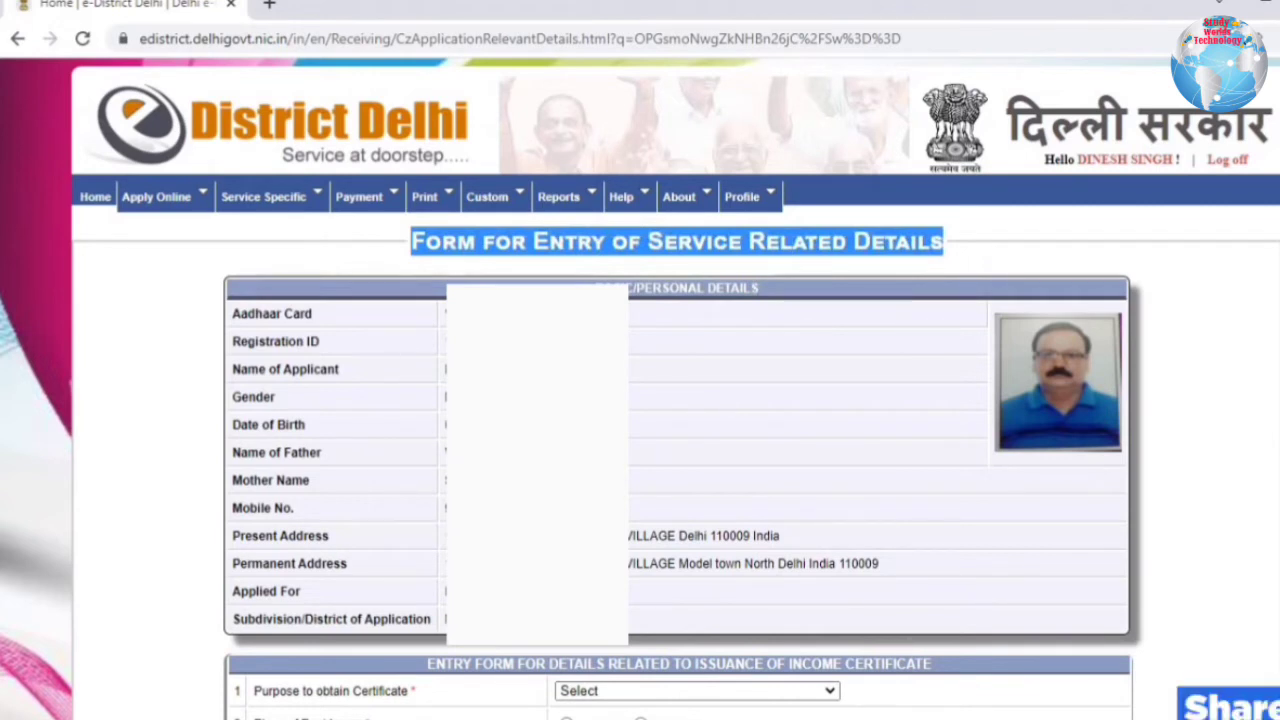
scroll(474, 450, "down", 5)
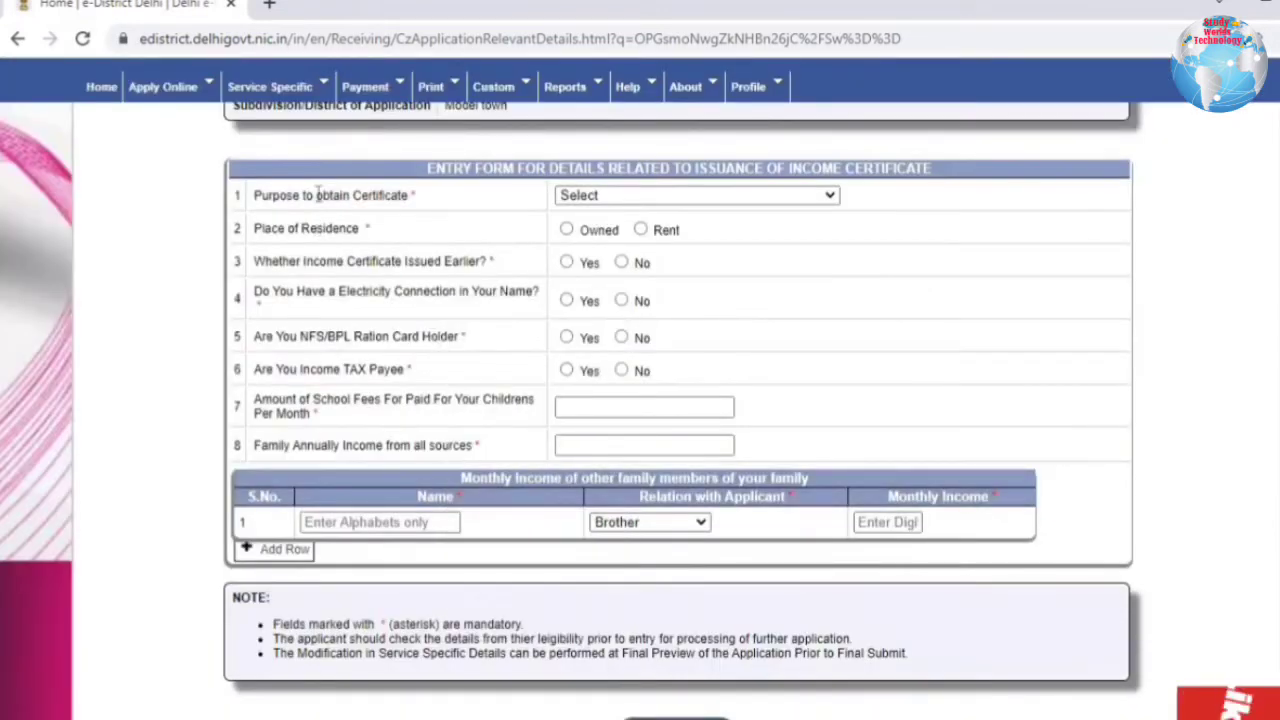
left_click_drag(556, 170, 928, 176)
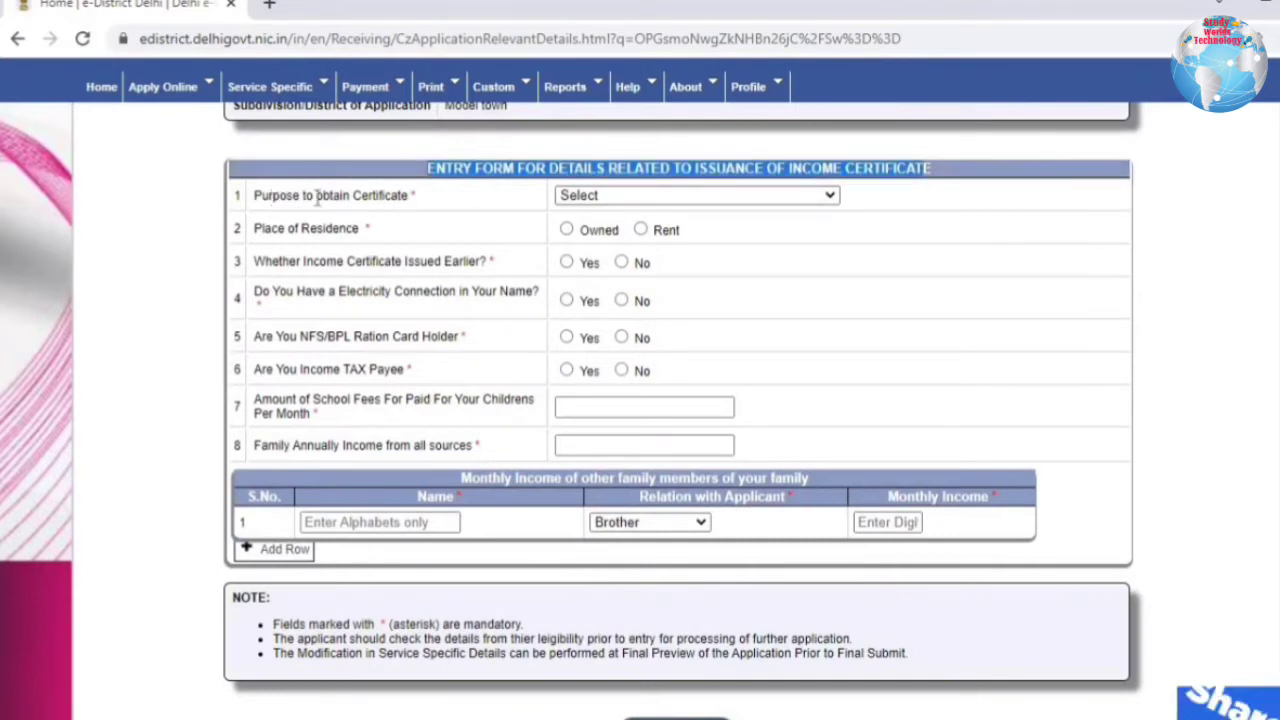
left_click_drag(268, 196, 724, 185)
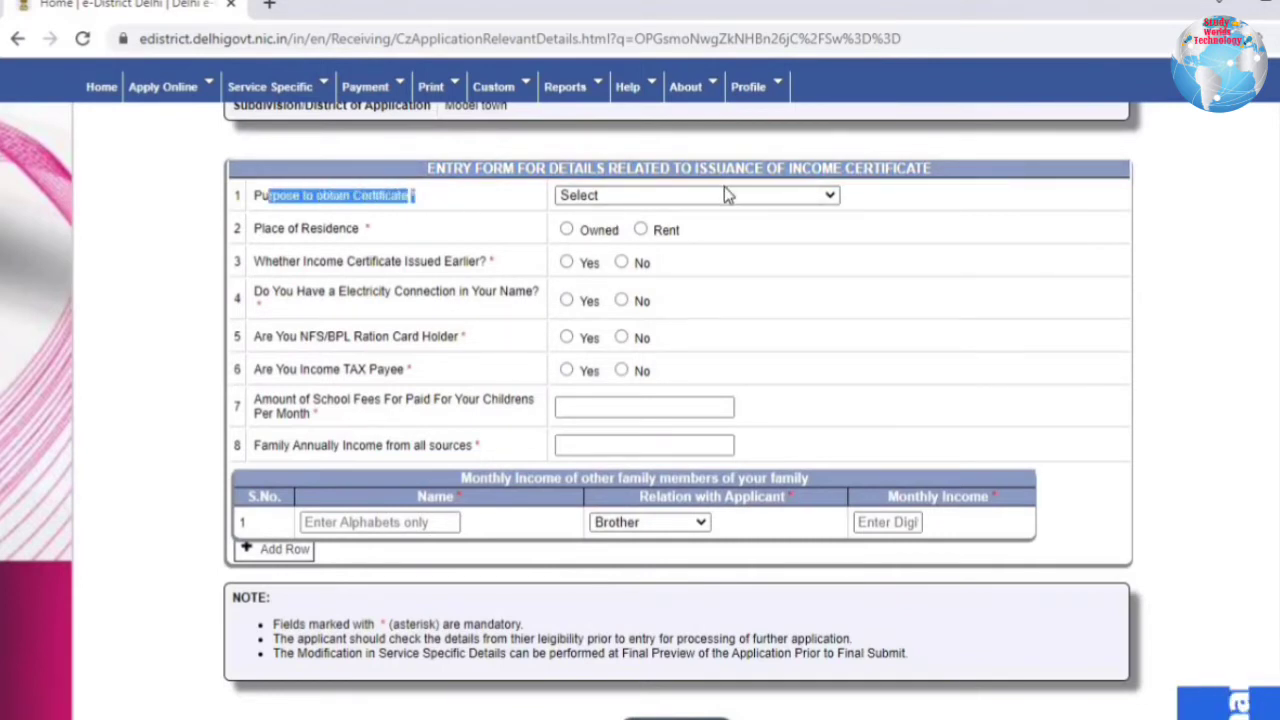
- Set purpose to 'For availing charge concession in Education Institution' and residence to Owned
left_click(726, 196)
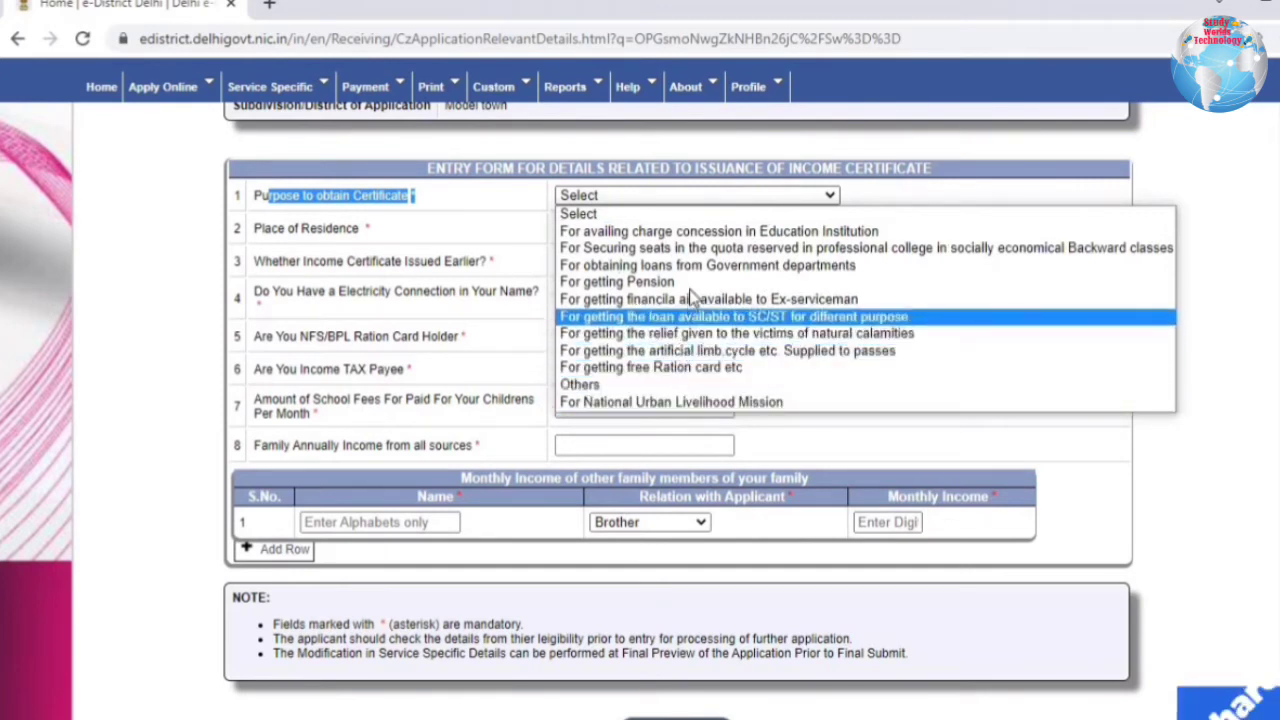
left_click(700, 232)
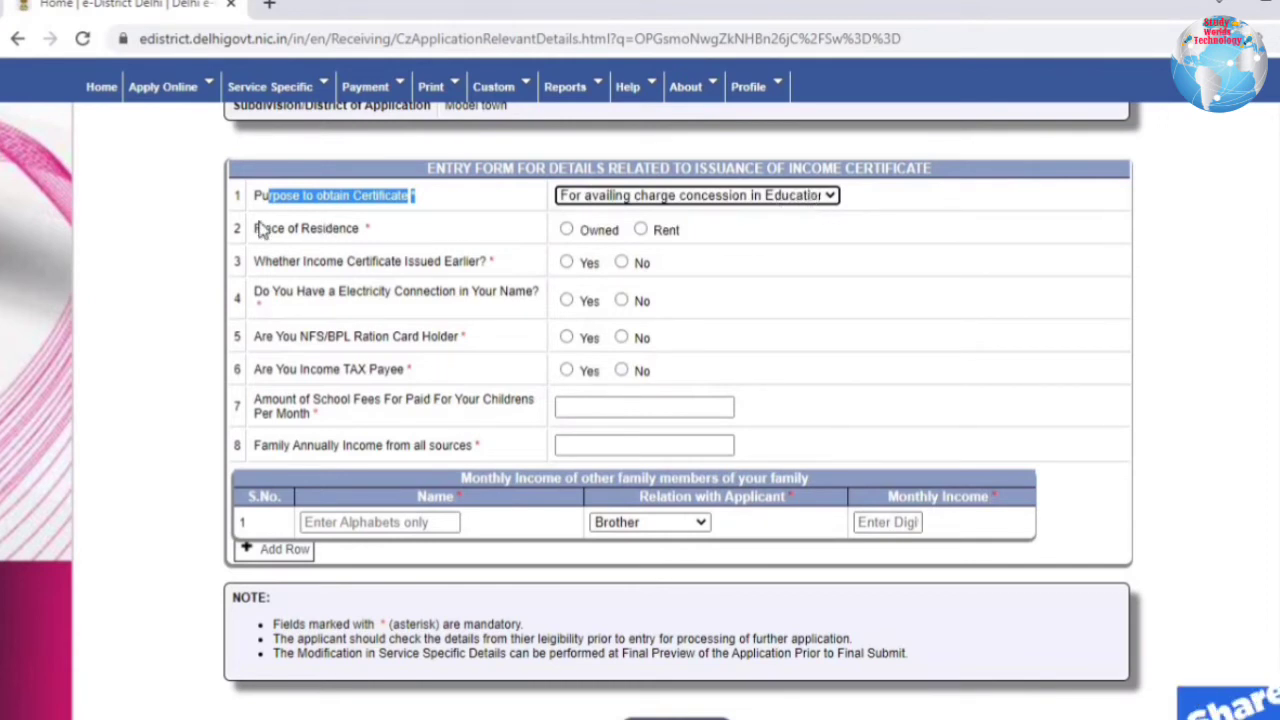
left_click(567, 231)
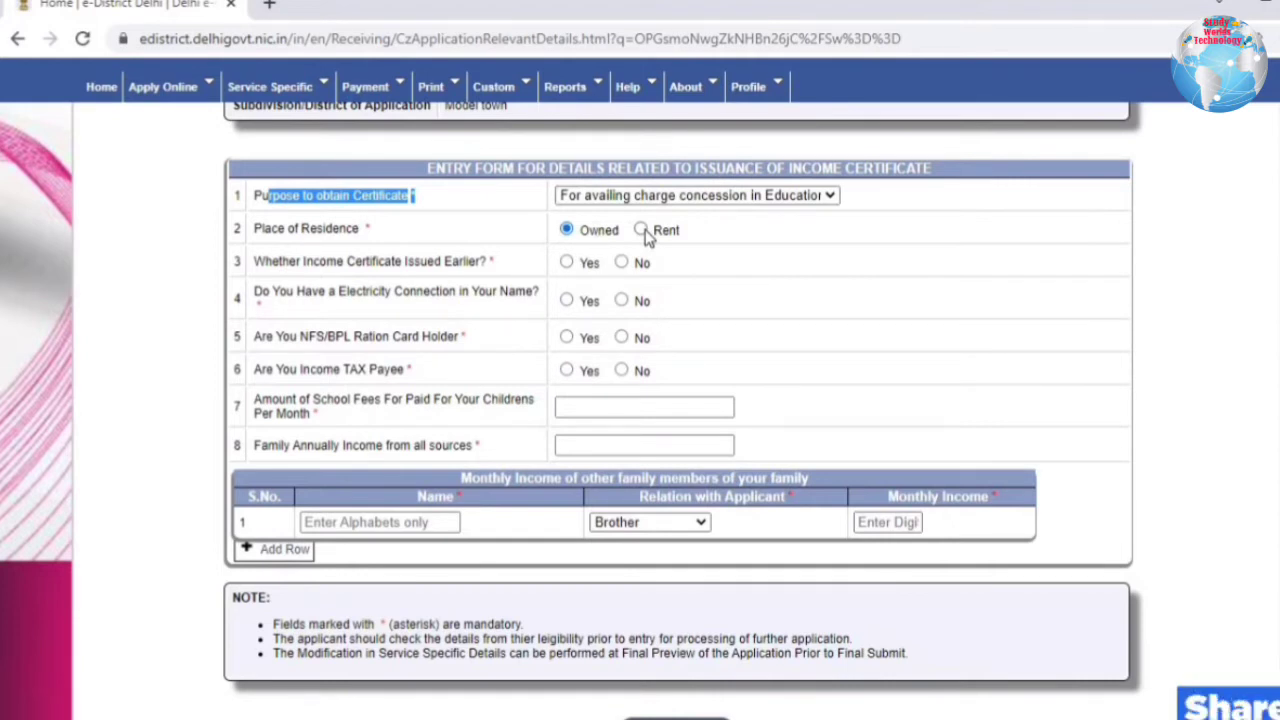
left_click(641, 230)
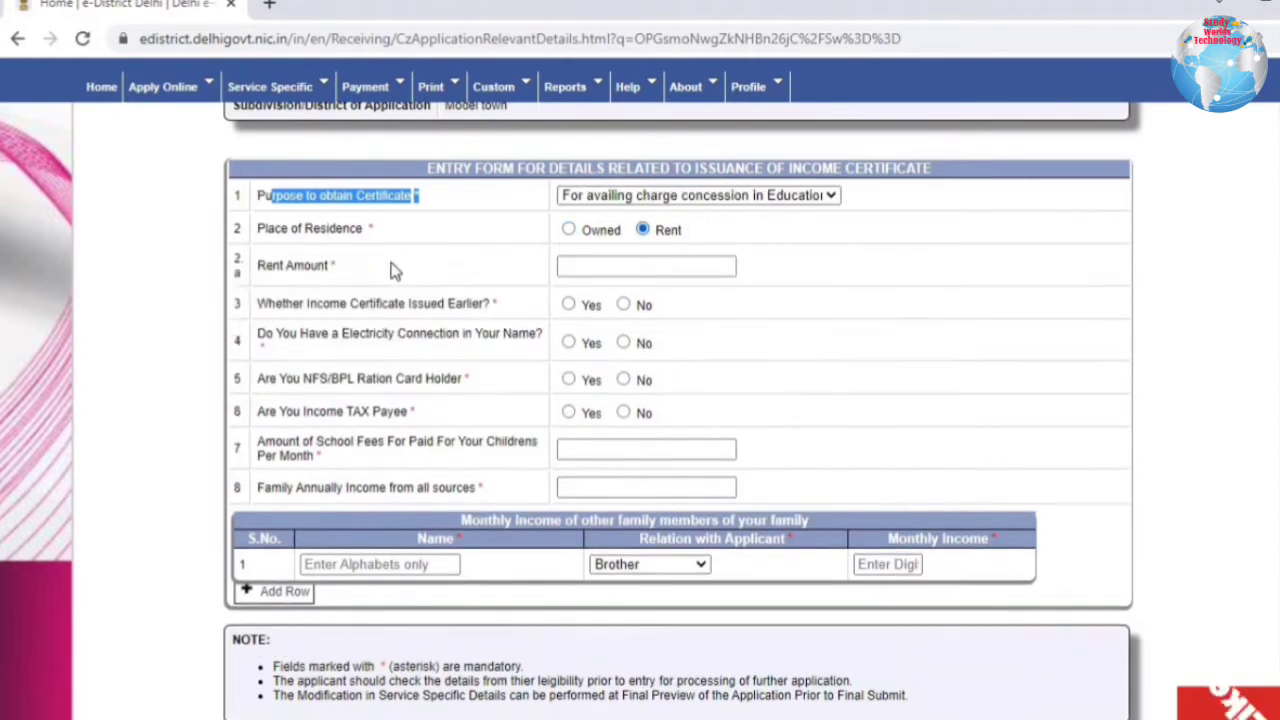
left_click(590, 268)
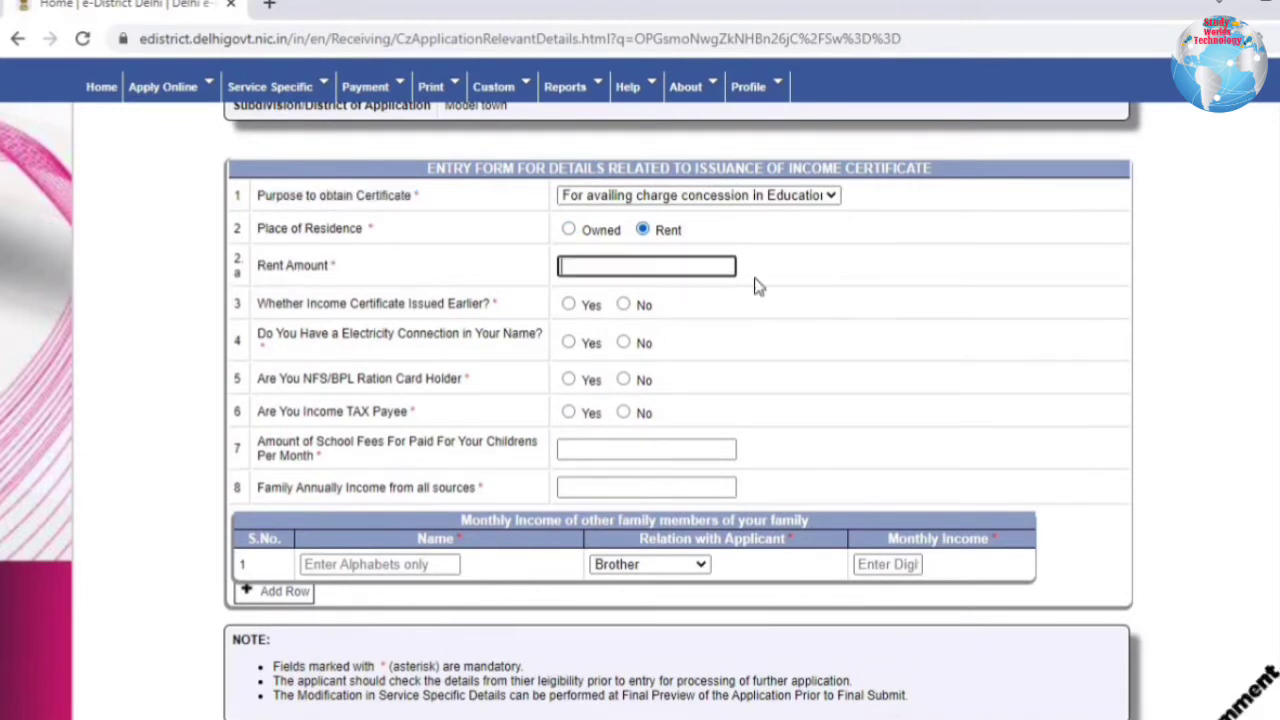
left_click(568, 229)
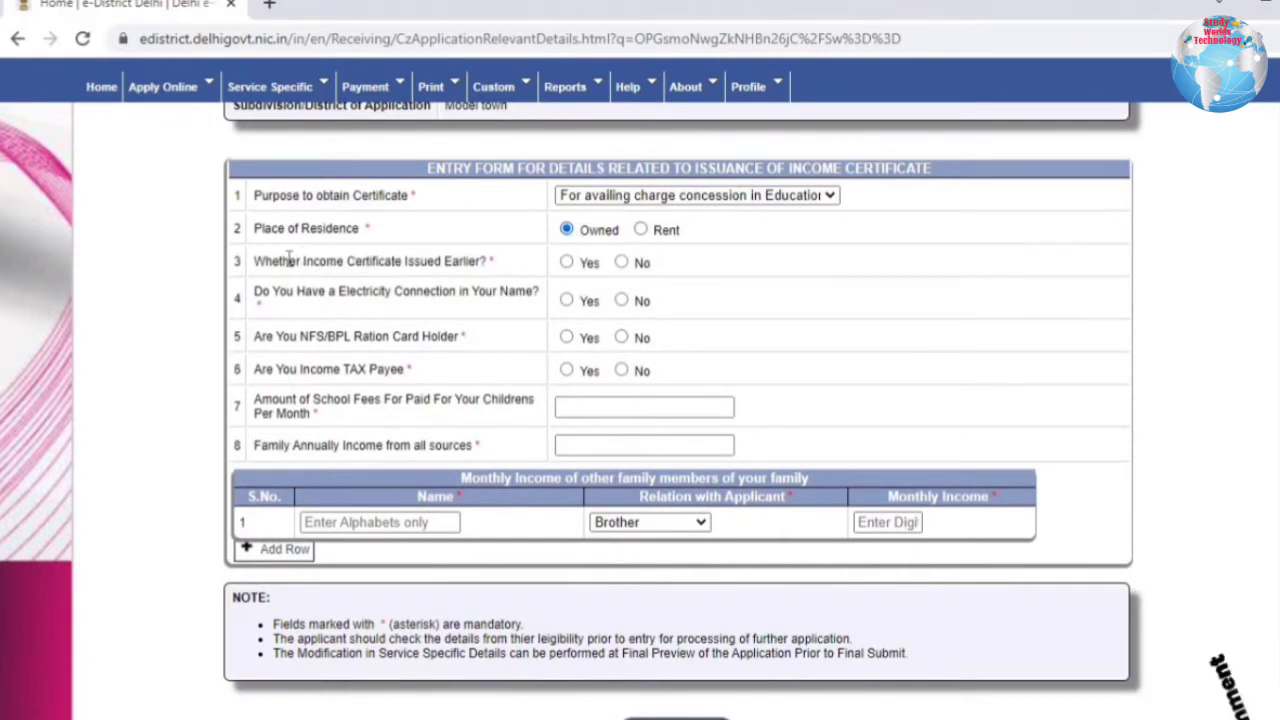
- Answer No for an earlier income certificate and Yes for an electricity connection in own name
left_click_drag(290, 258, 503, 265)
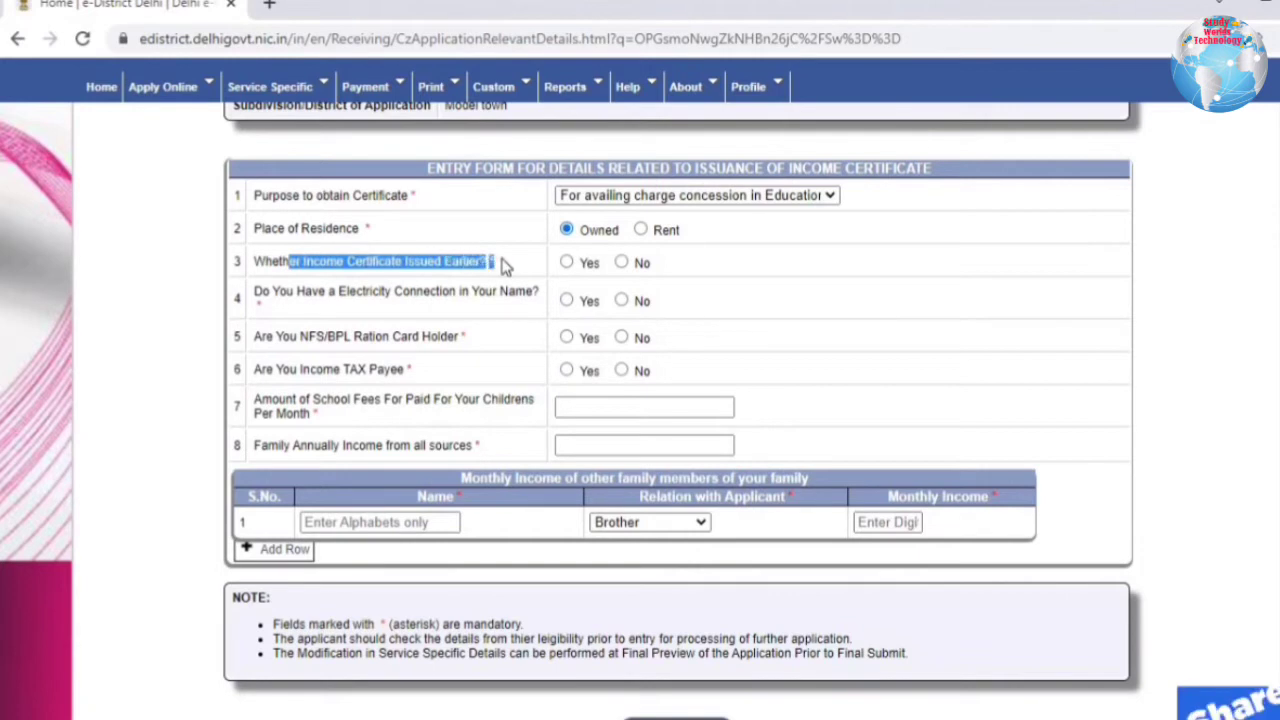
left_click(567, 263)
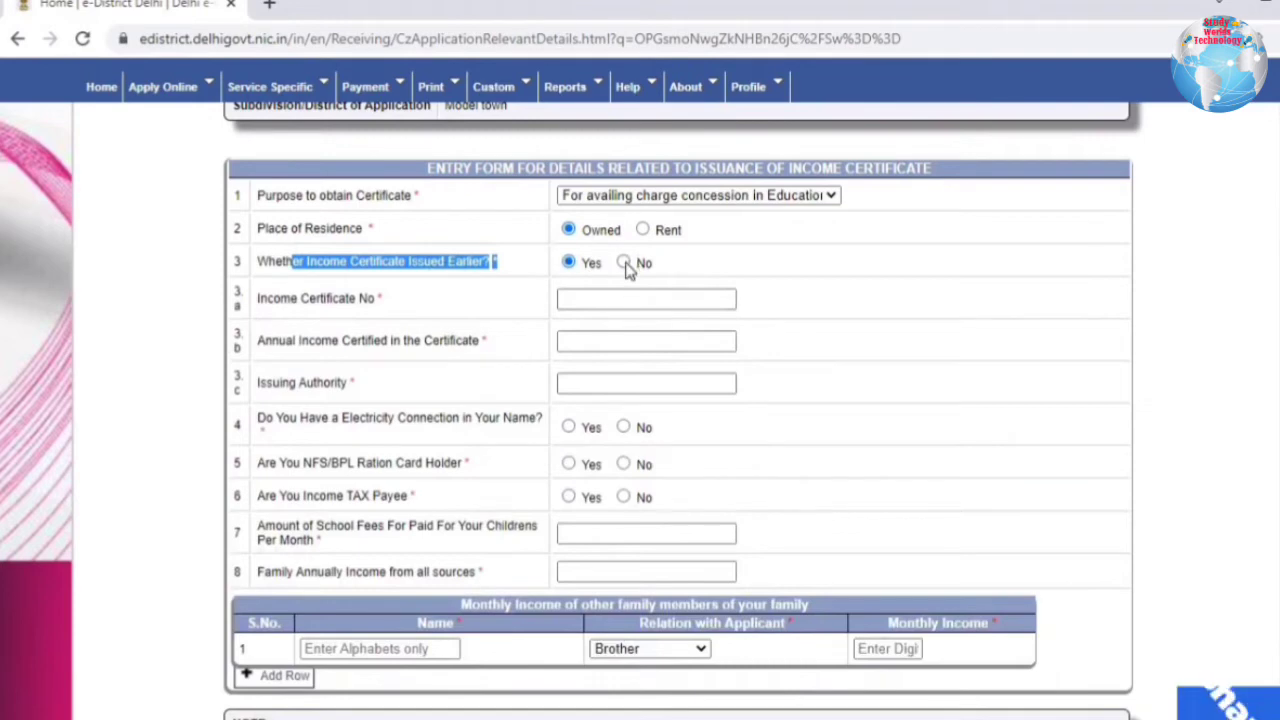
left_click(625, 263)
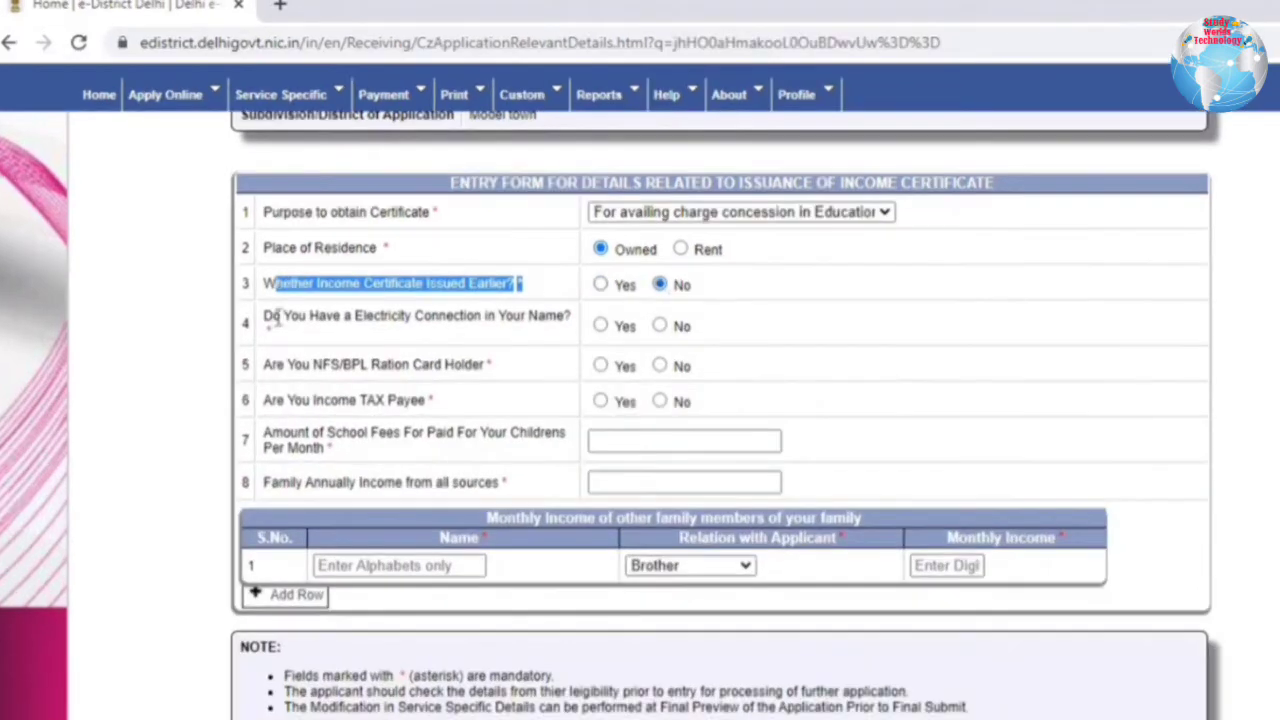
left_click_drag(272, 318, 563, 338)
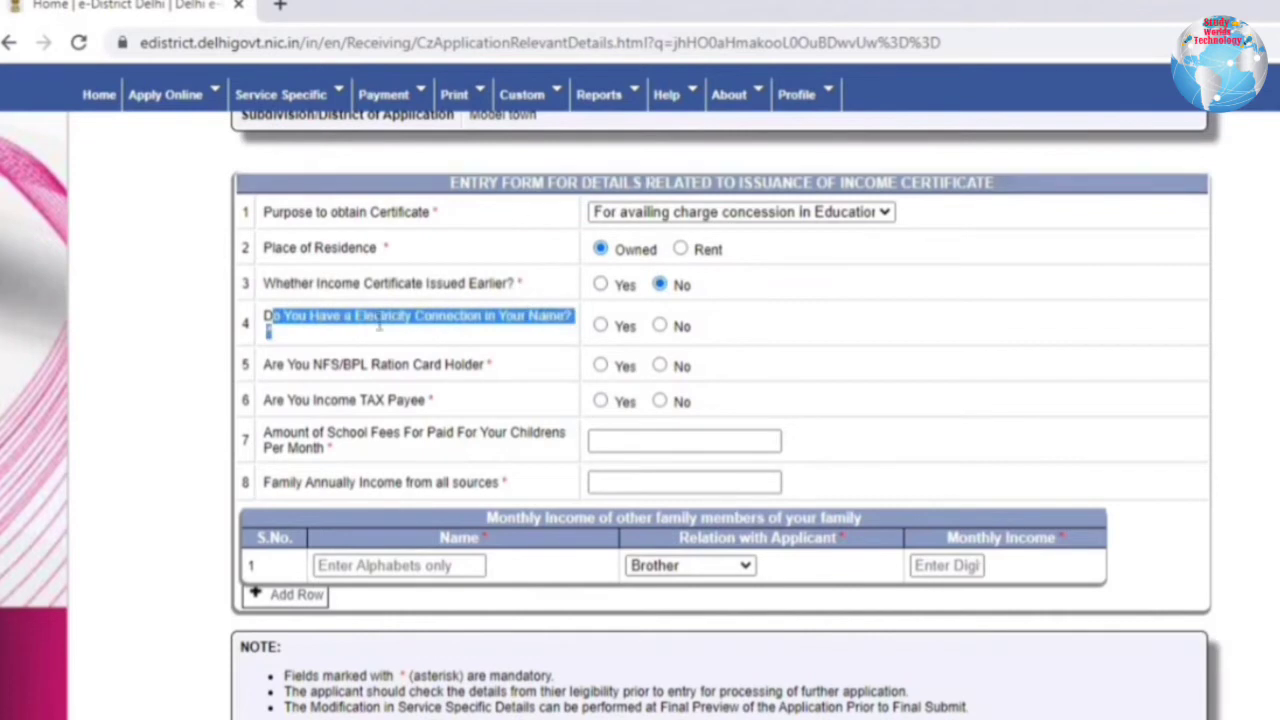
left_click(553, 320)
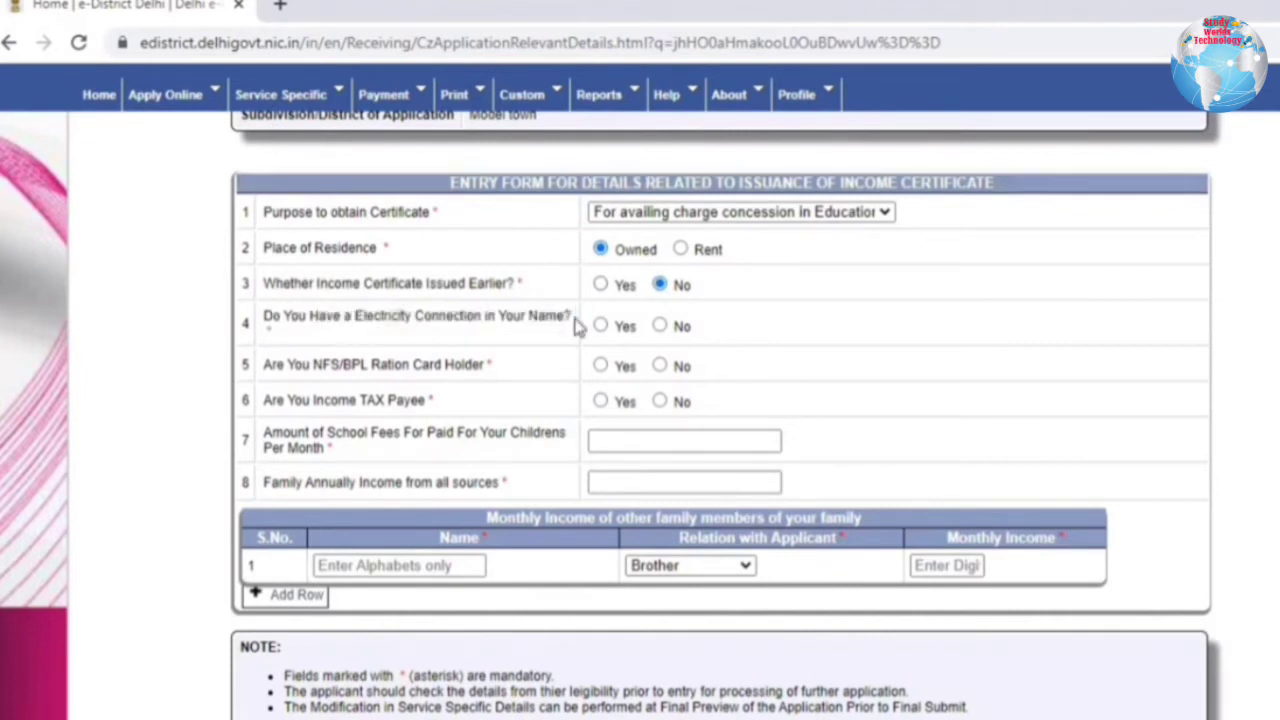
left_click(660, 327)
left_click(601, 327)
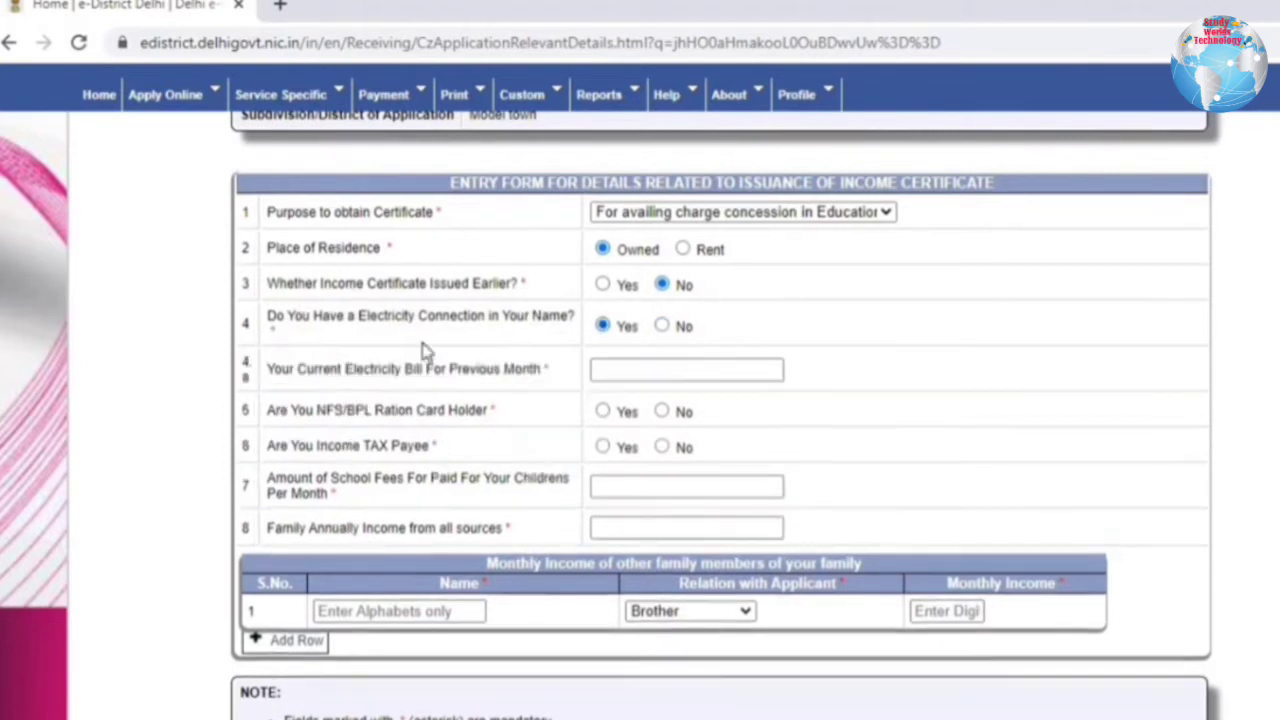
- Enter 732 as last month's electricity bill and answer No to ration card and income tax
left_click(644, 367)
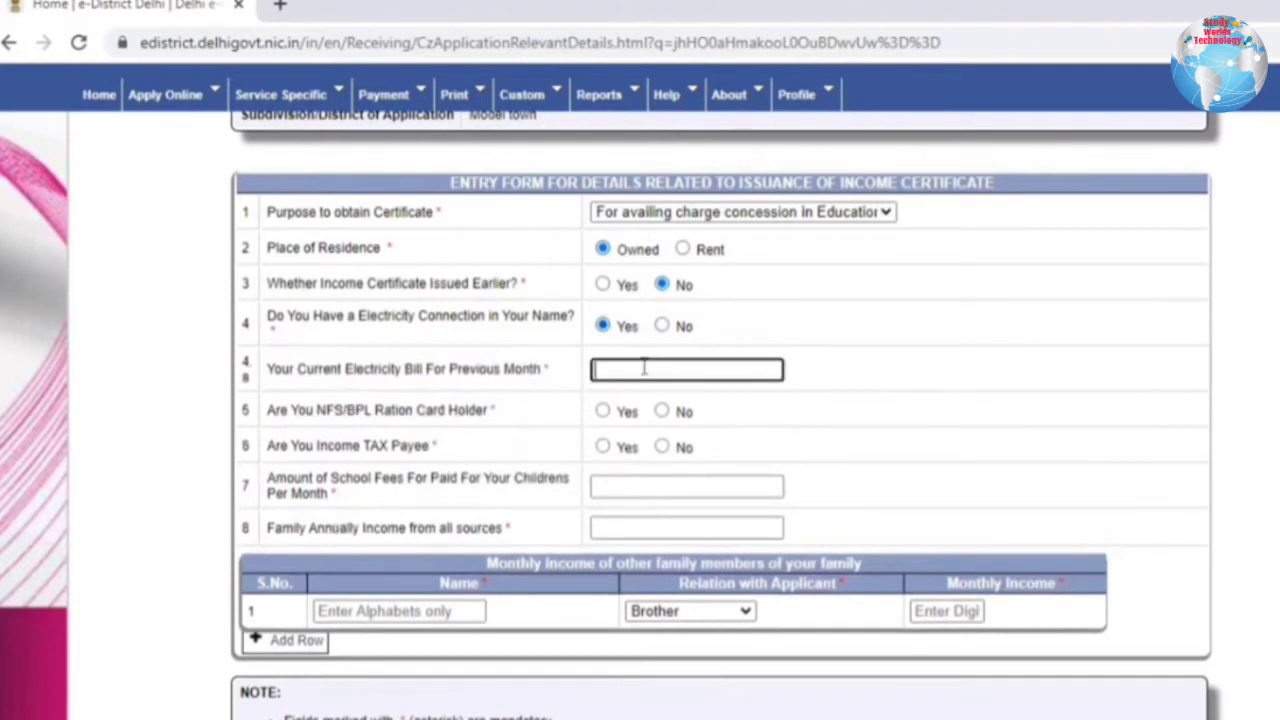
type("732")
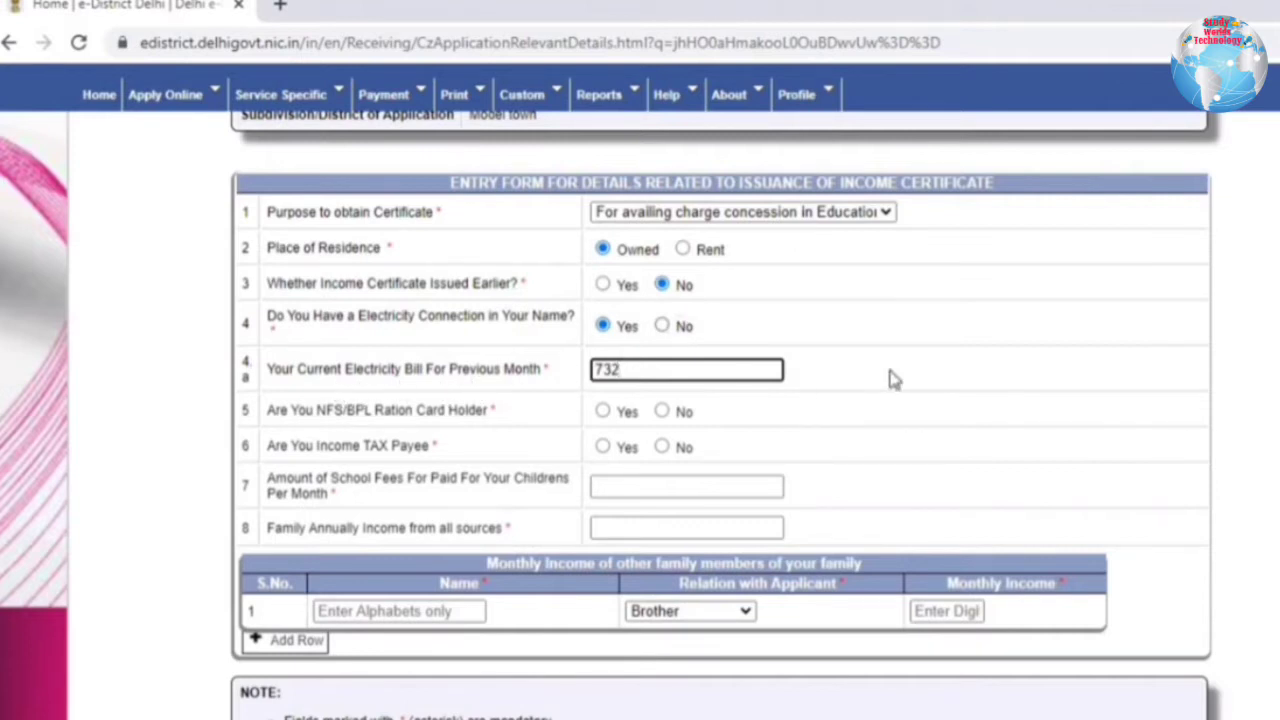
left_click(320, 432)
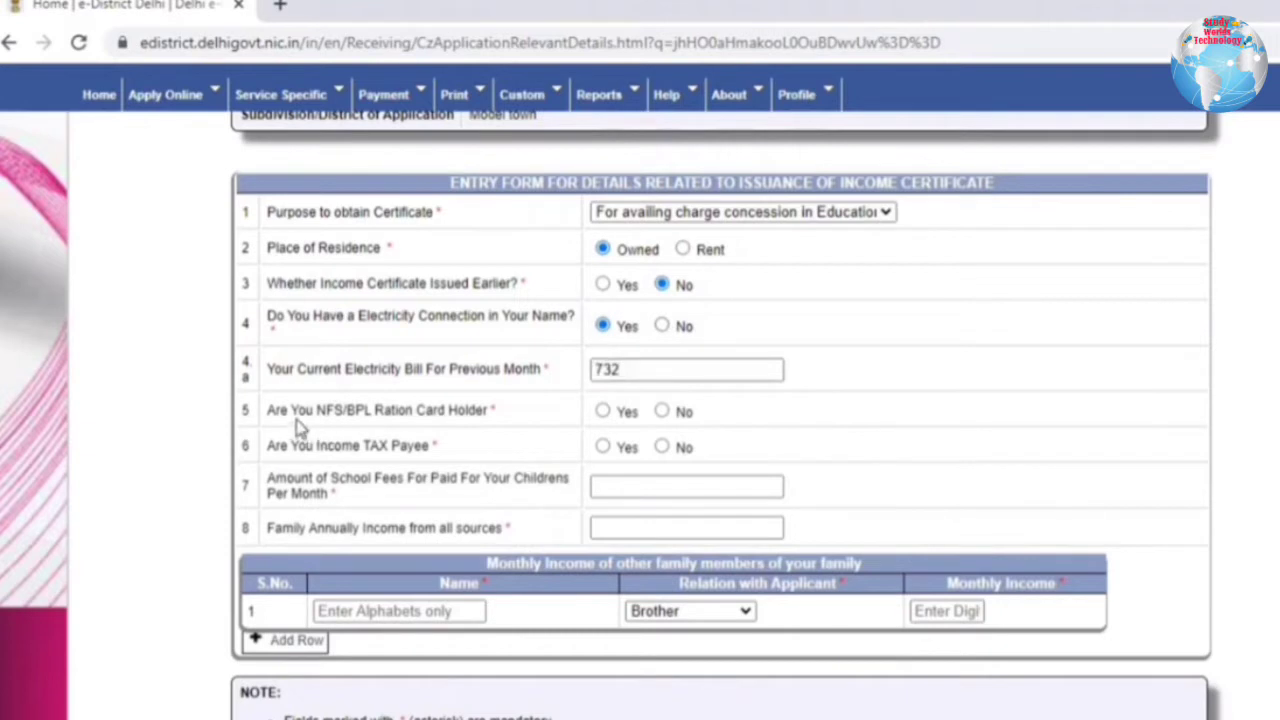
left_click_drag(297, 411, 518, 422)
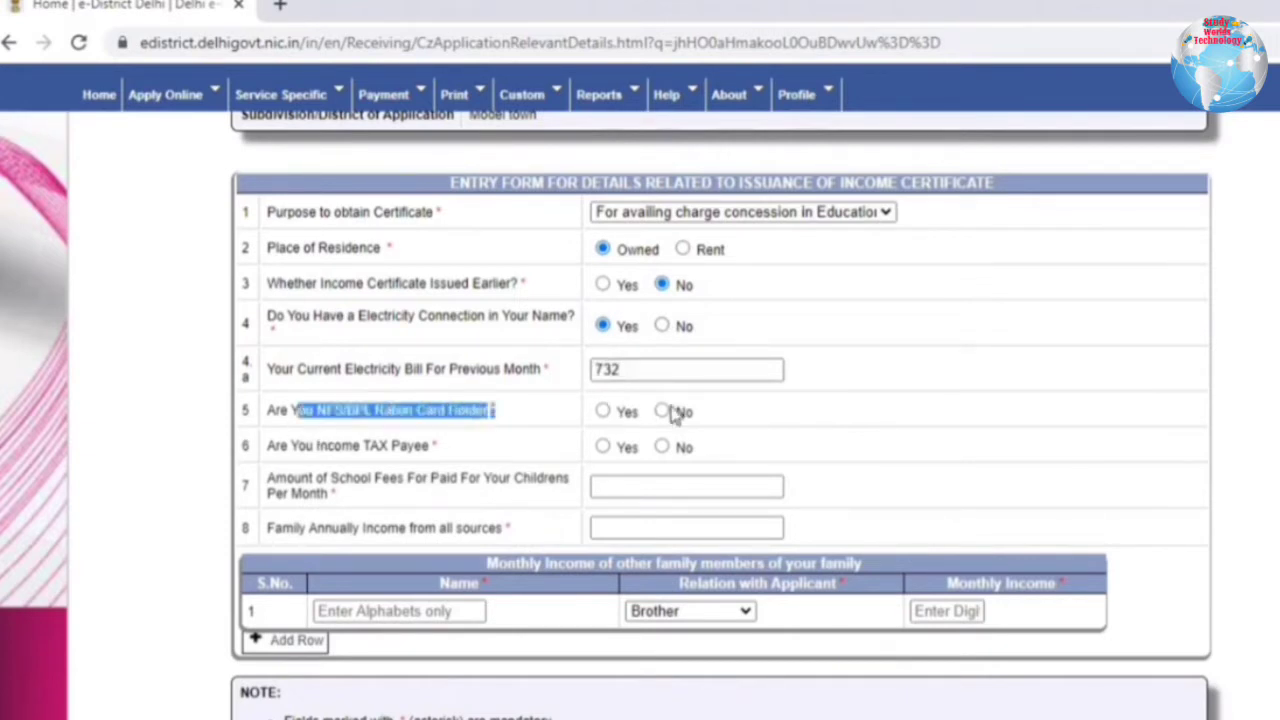
left_click(603, 413)
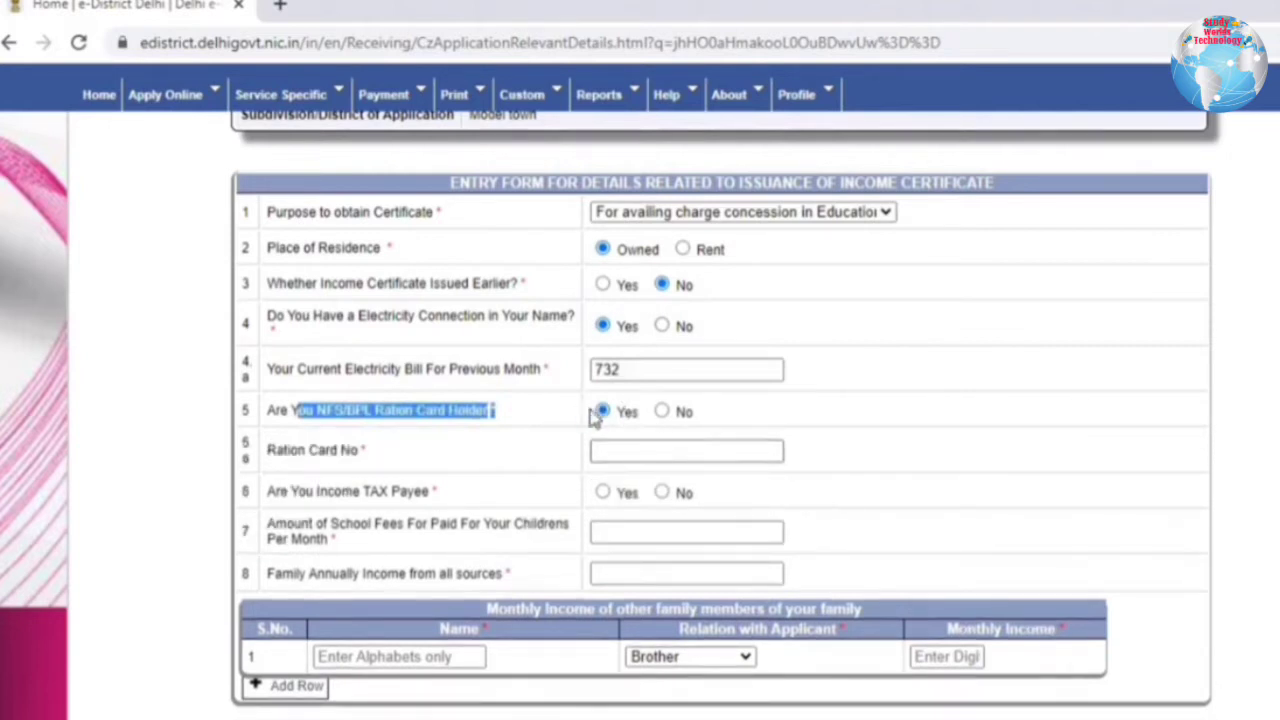
left_click(663, 412)
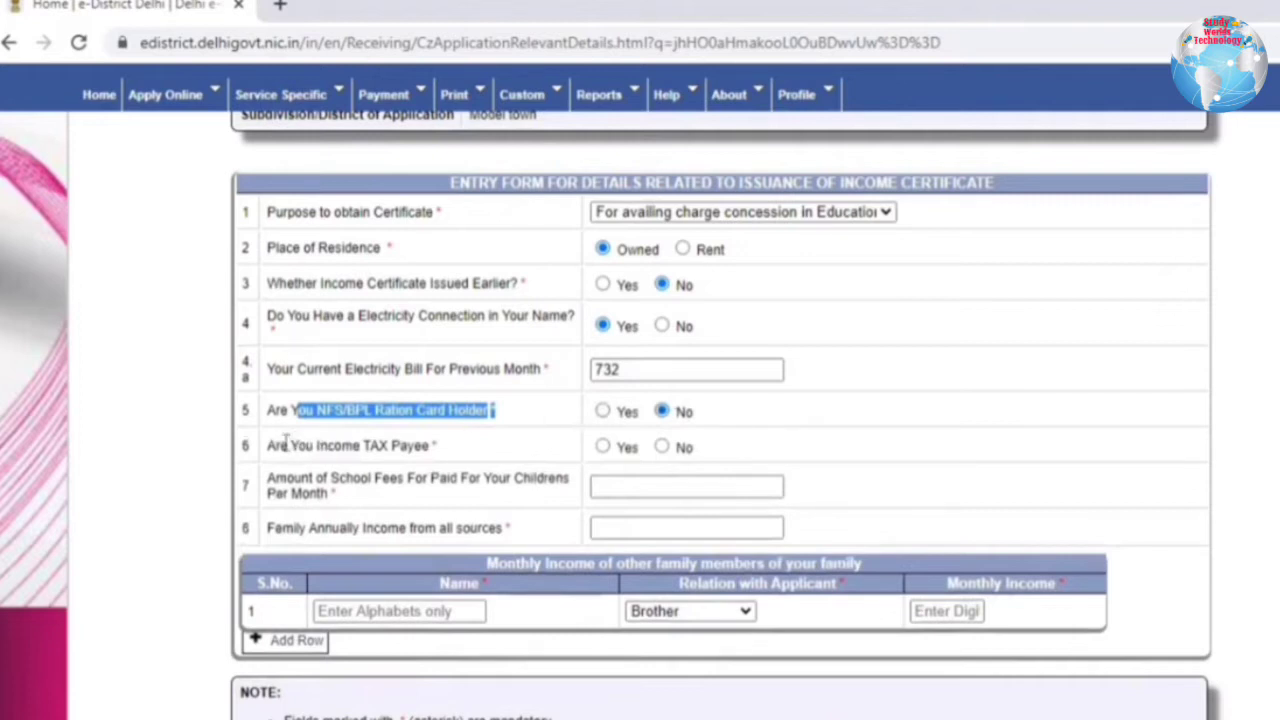
left_click(424, 446)
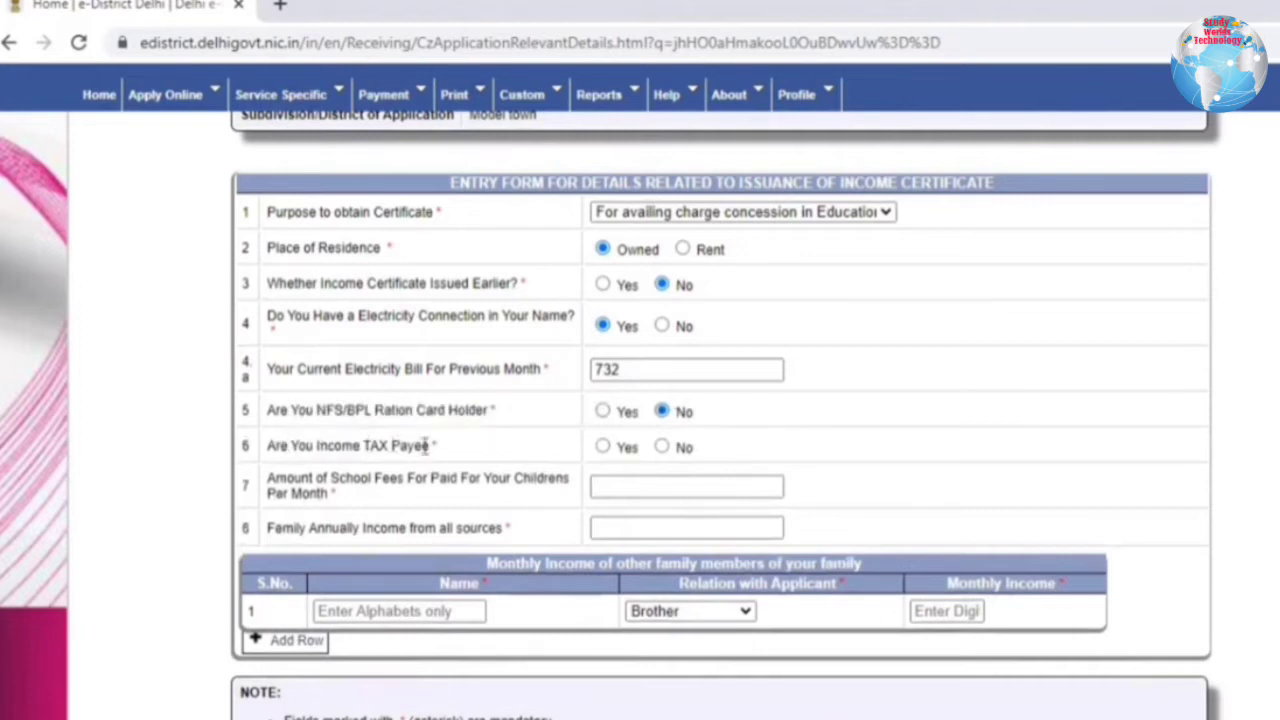
left_click_drag(280, 446, 515, 453)
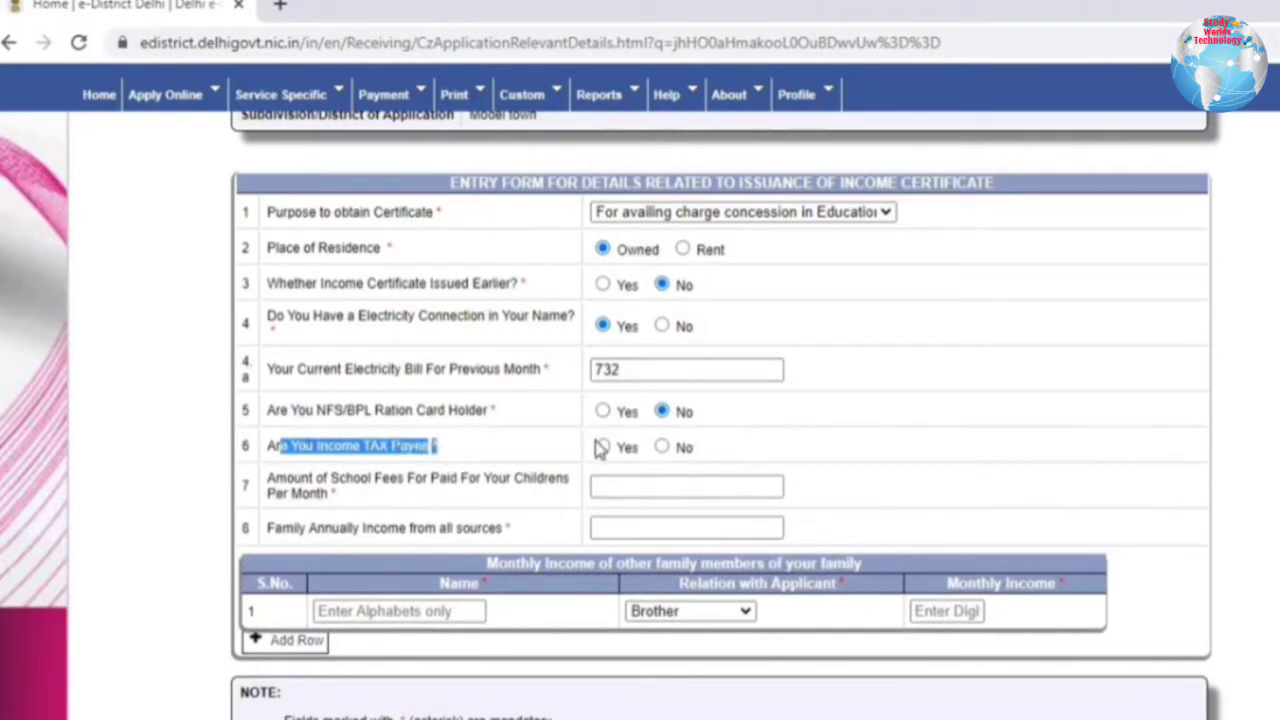
left_click(663, 448)
- Fill in the monthly school fees and 90000 as the family's annual income
left_click_drag(287, 478, 689, 487)
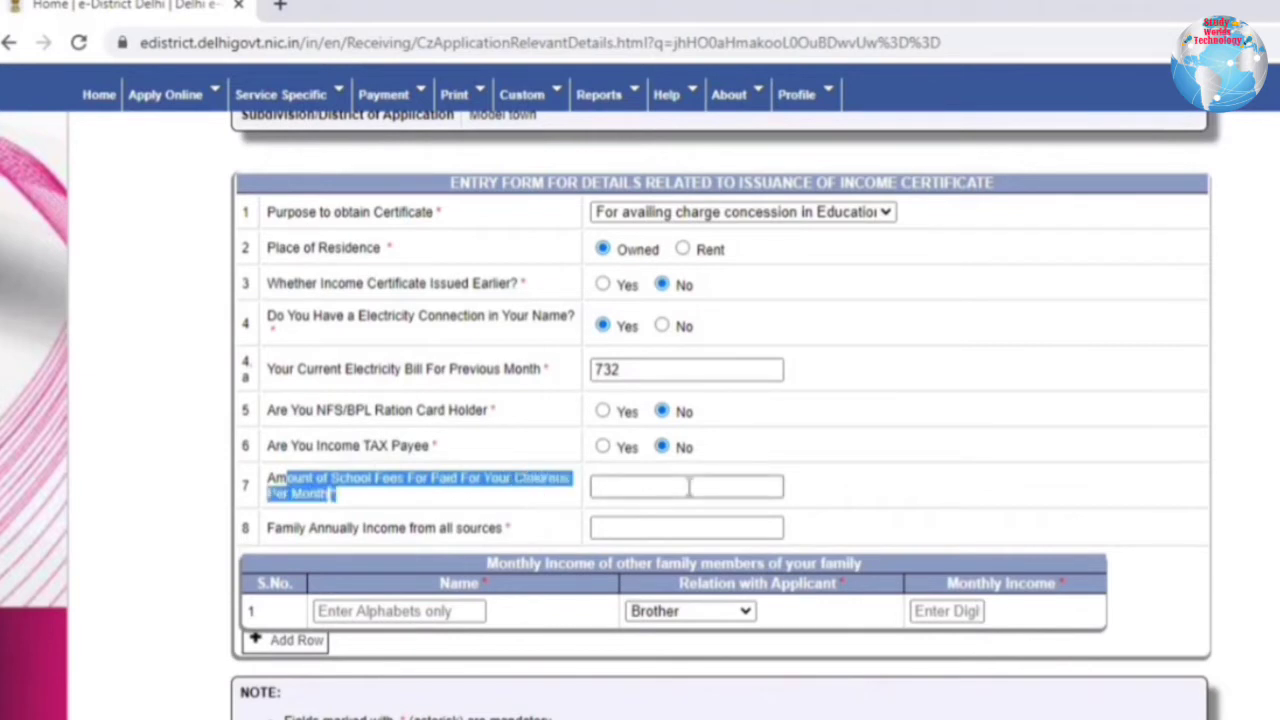
left_click(689, 487)
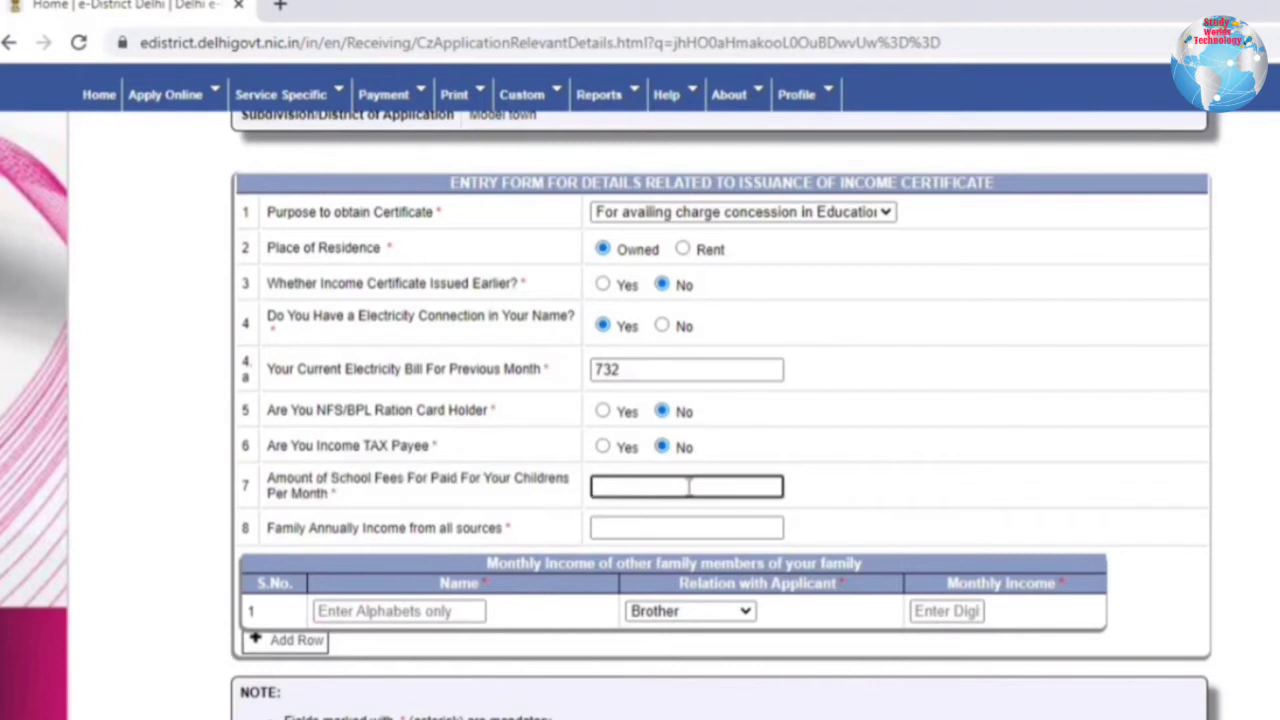
type("10000")
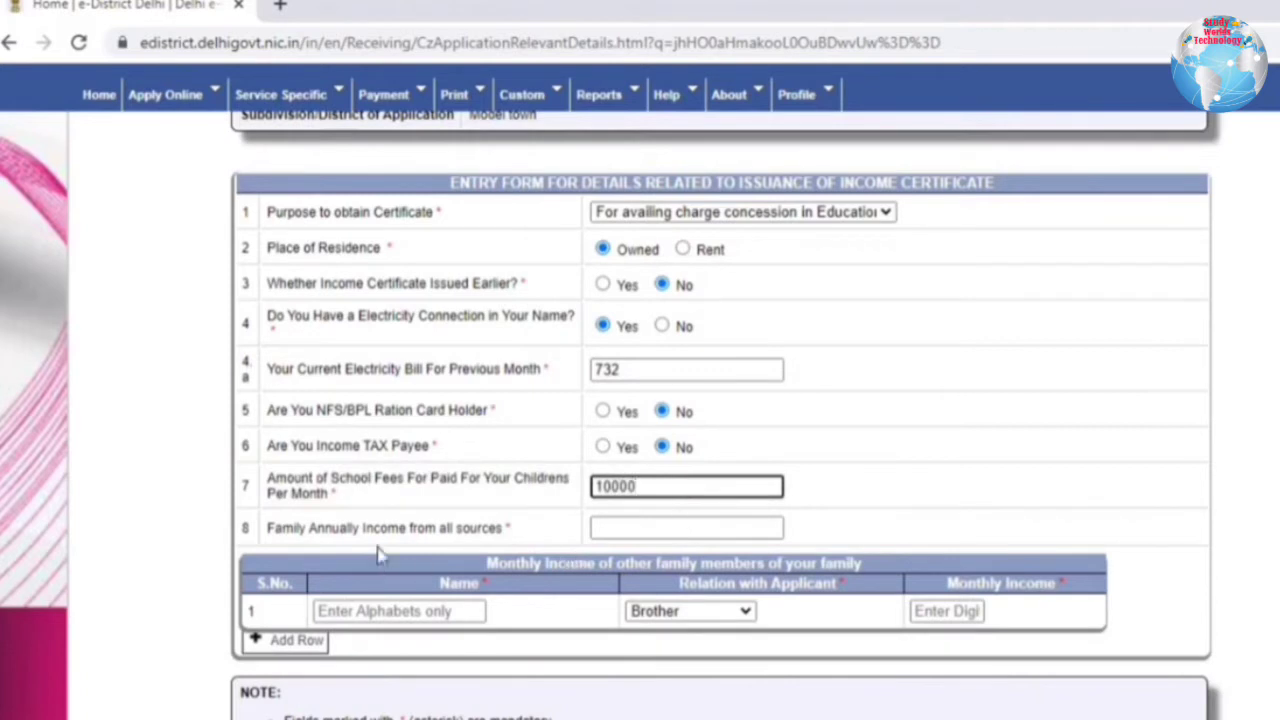
left_click(595, 527)
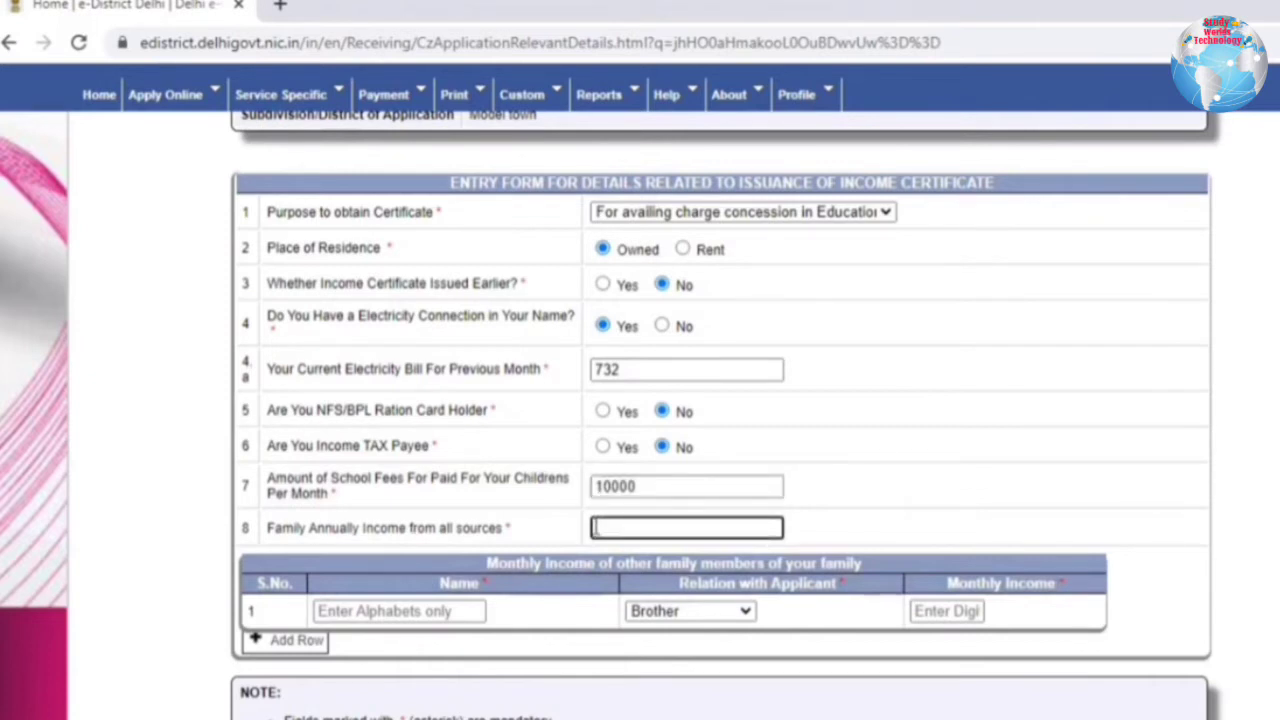
type("90000")
key("Tab")
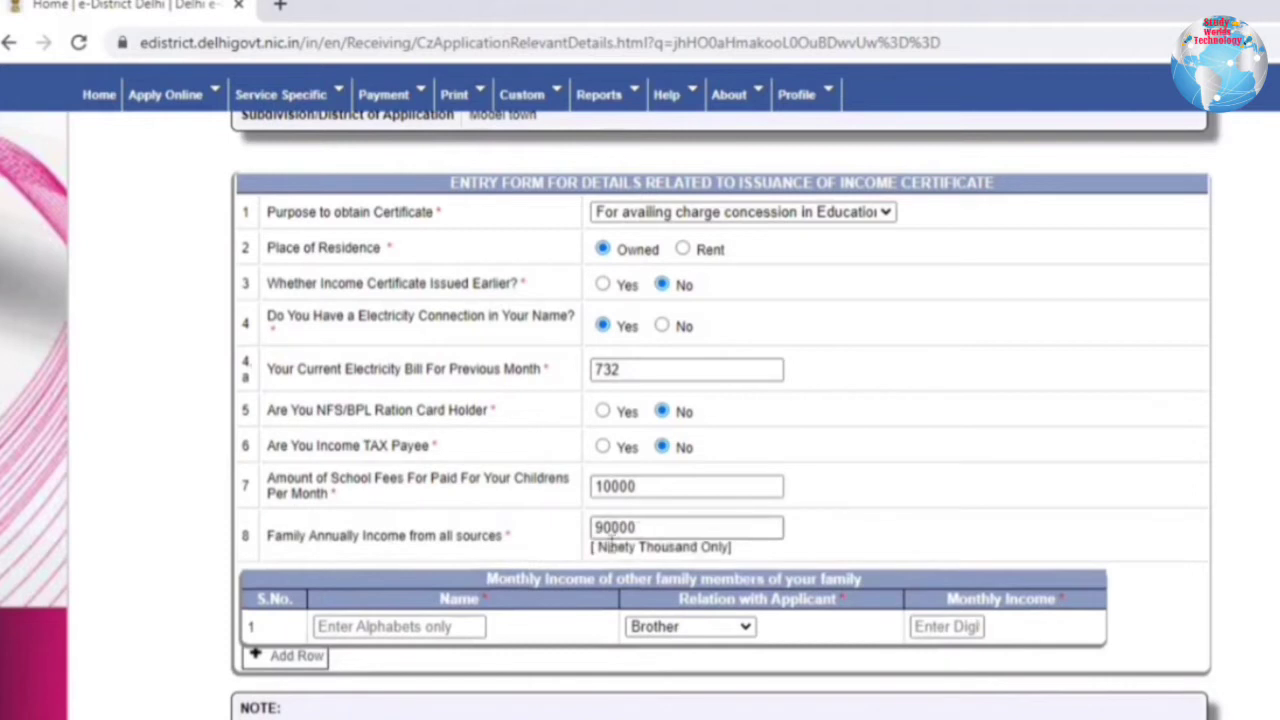
left_click_drag(637, 545, 750, 540)
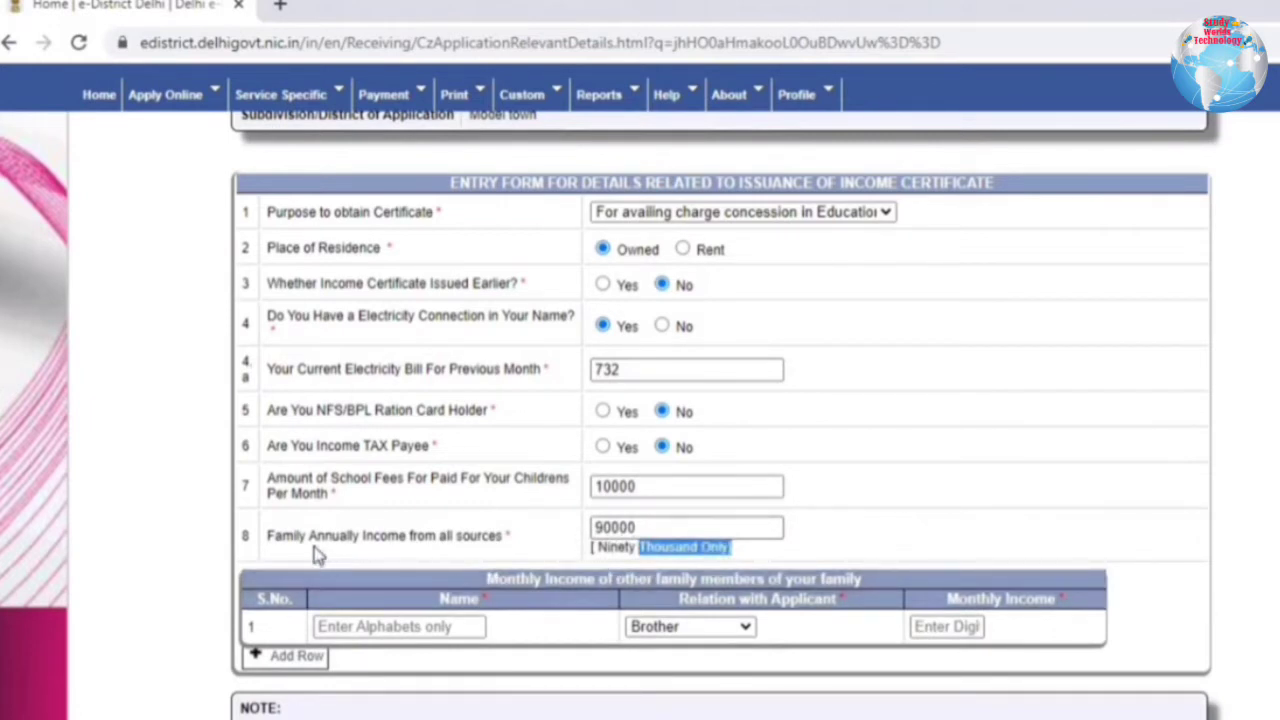
left_click_drag(308, 536, 735, 555)
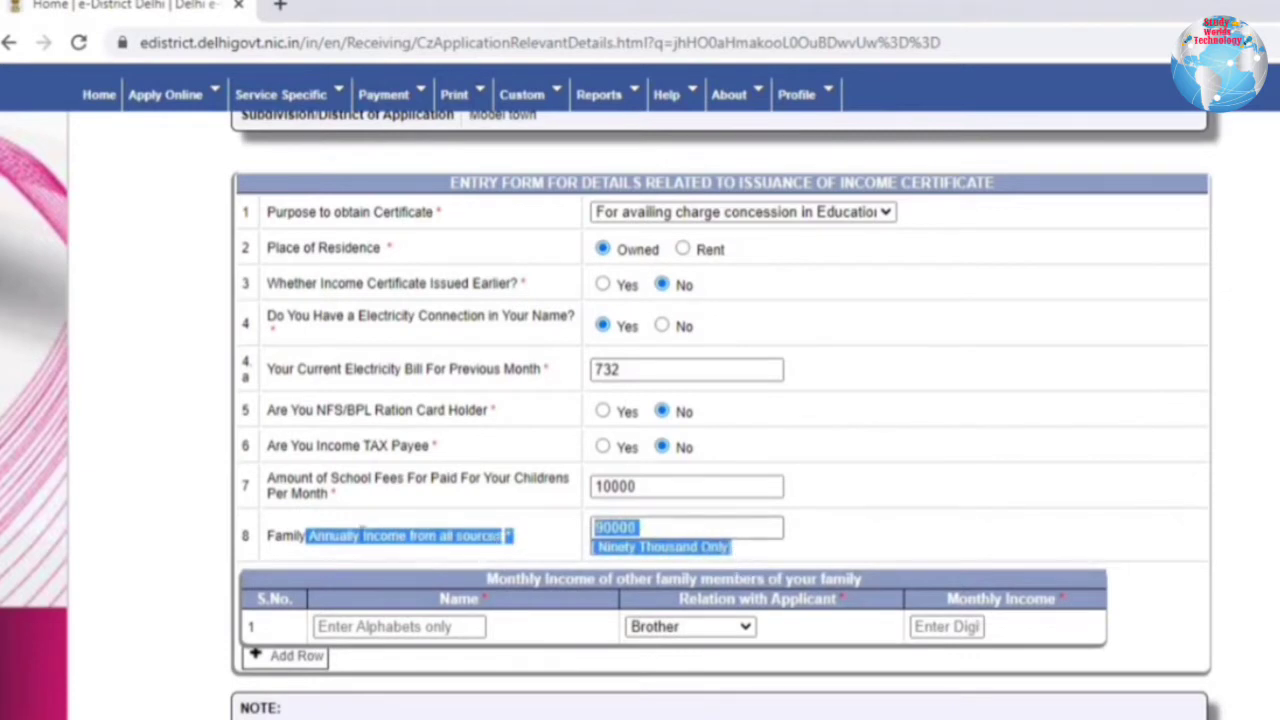
left_click(407, 632)
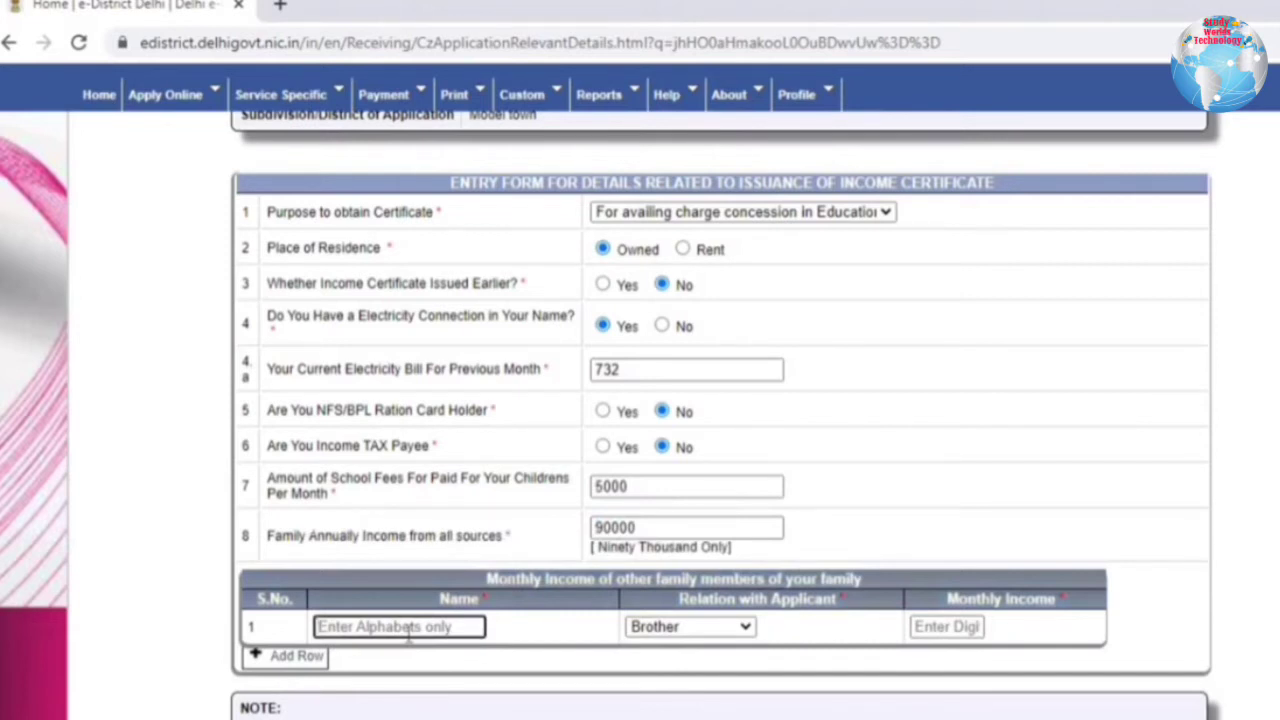
- Enter the family member's name and set the relation to Wife/पत्नी
type("MAM")
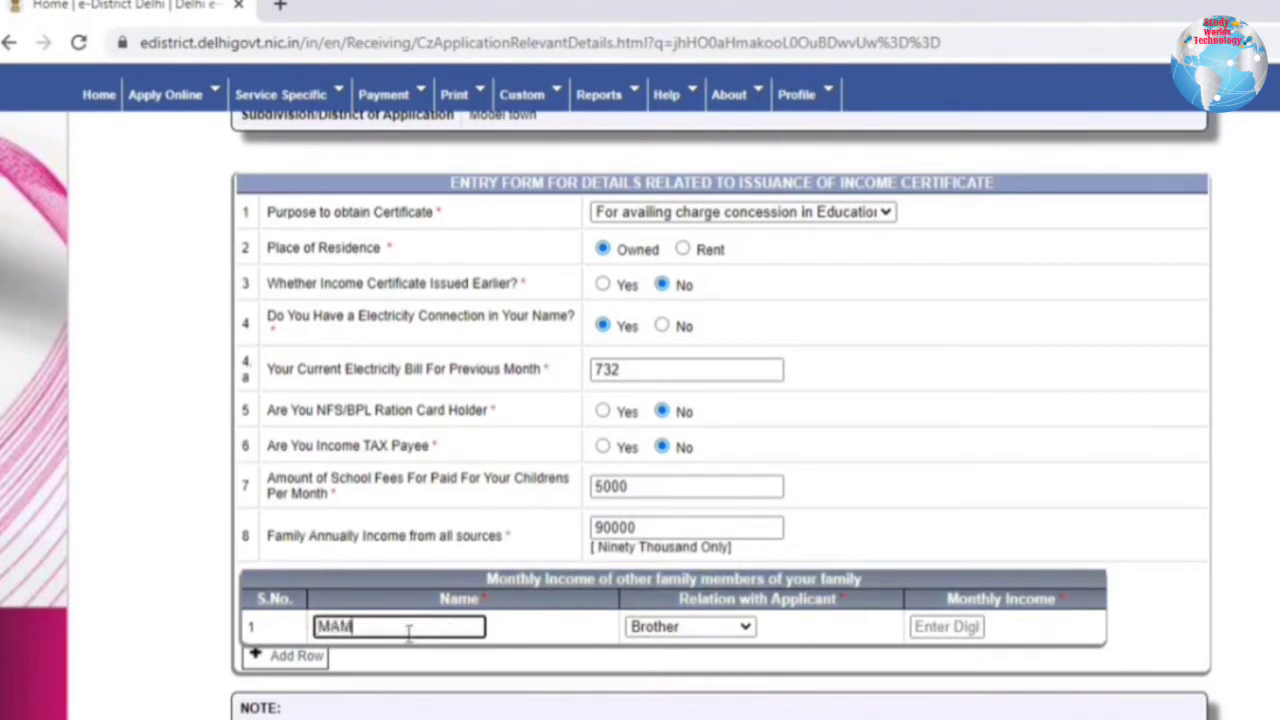
type("TA")
left_click(708, 630)
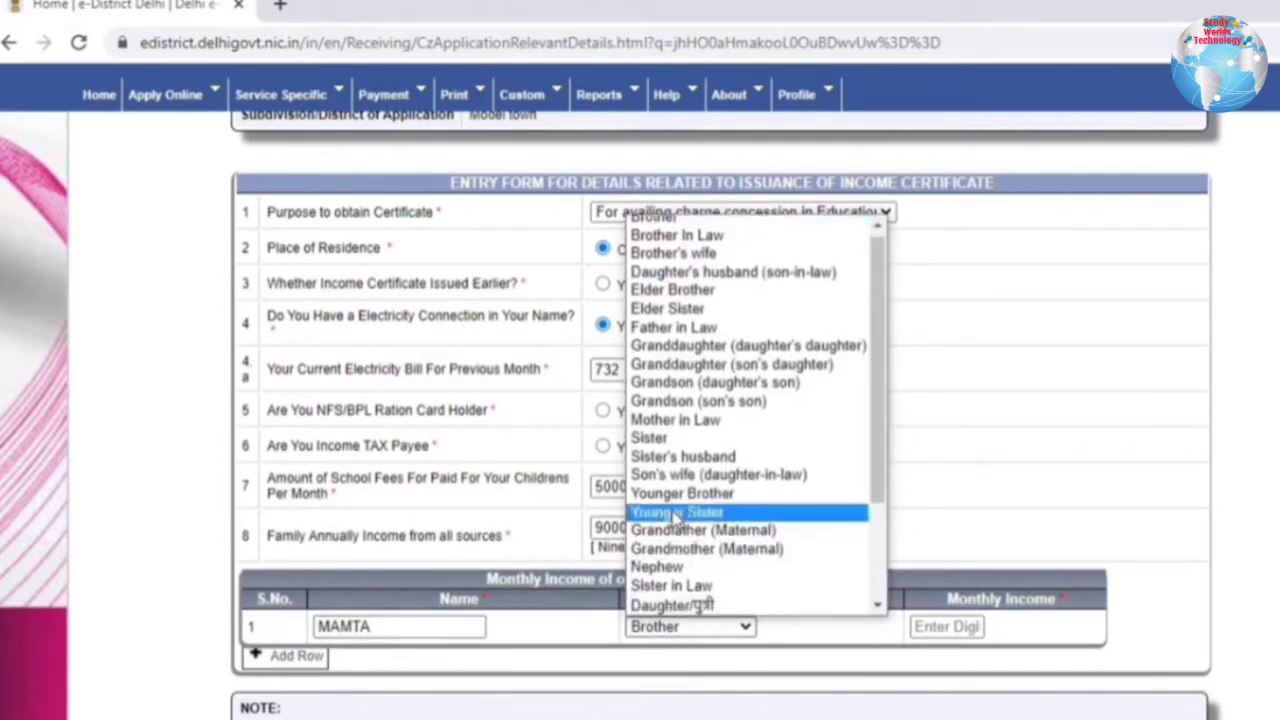
scroll(677, 515, "down", 3)
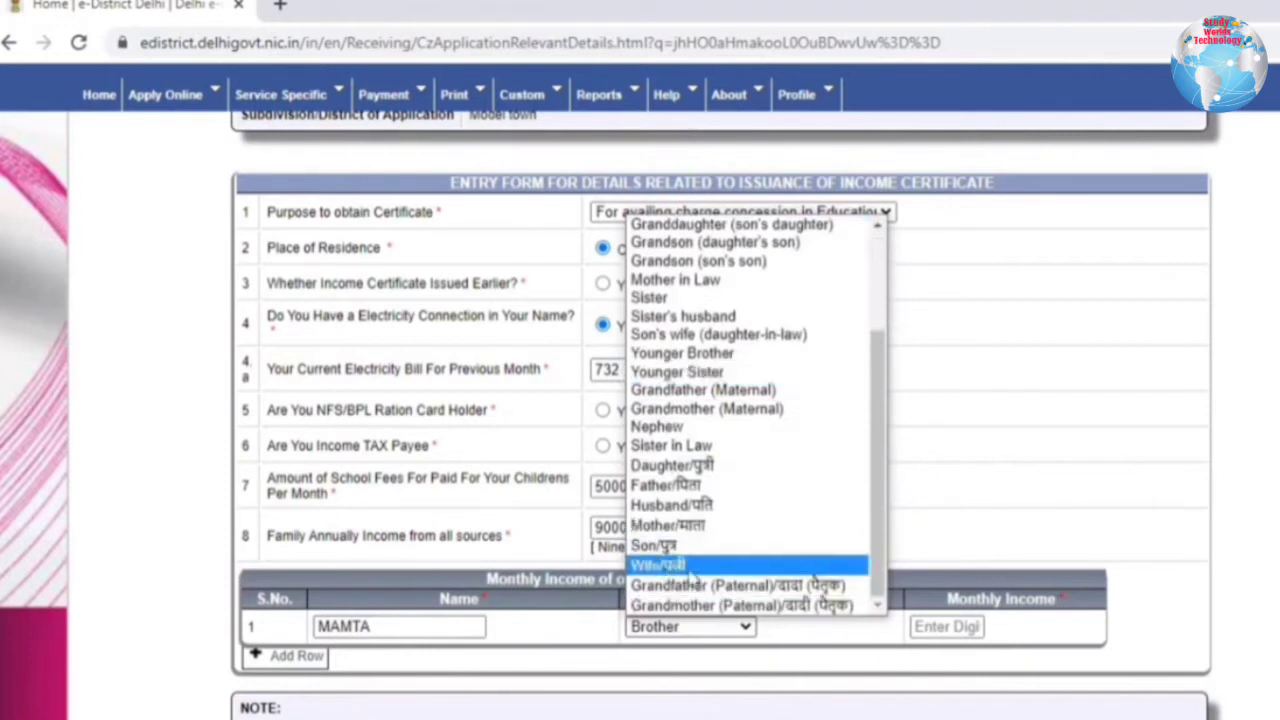
left_click(943, 622)
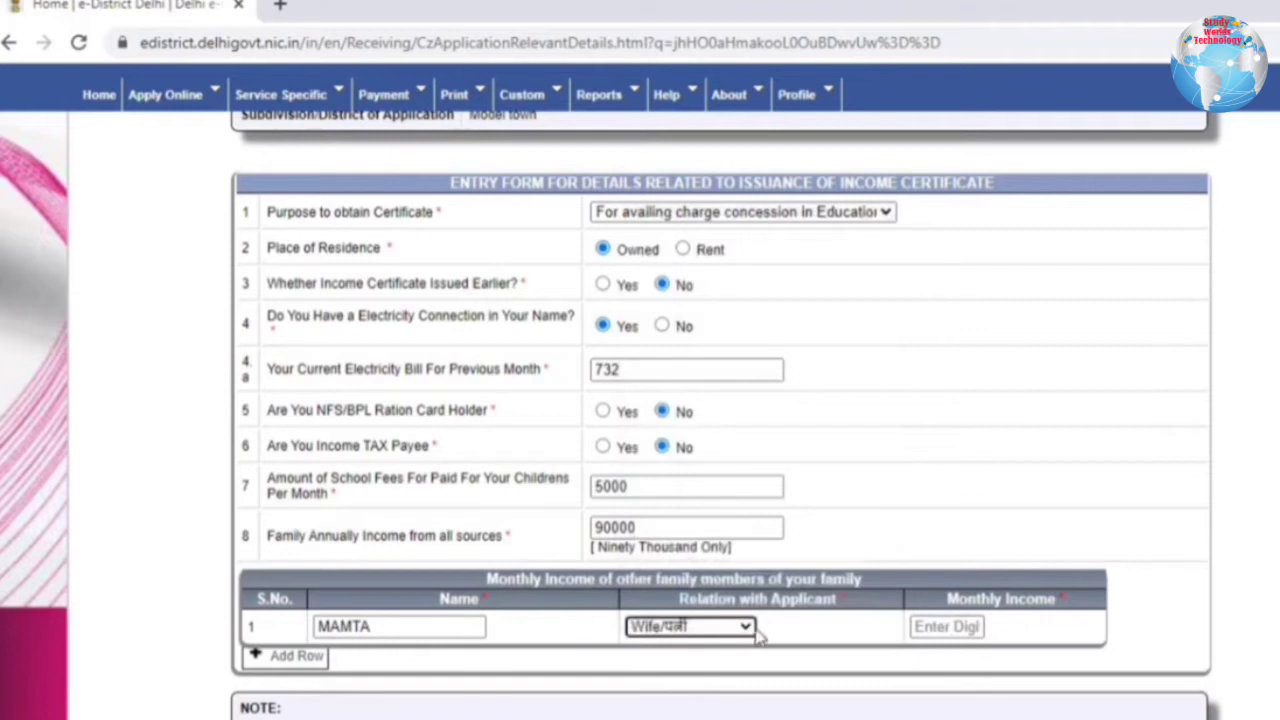
- Enter 5000 as the wife's monthly income, then scroll down to Continue to Next
left_click(977, 626)
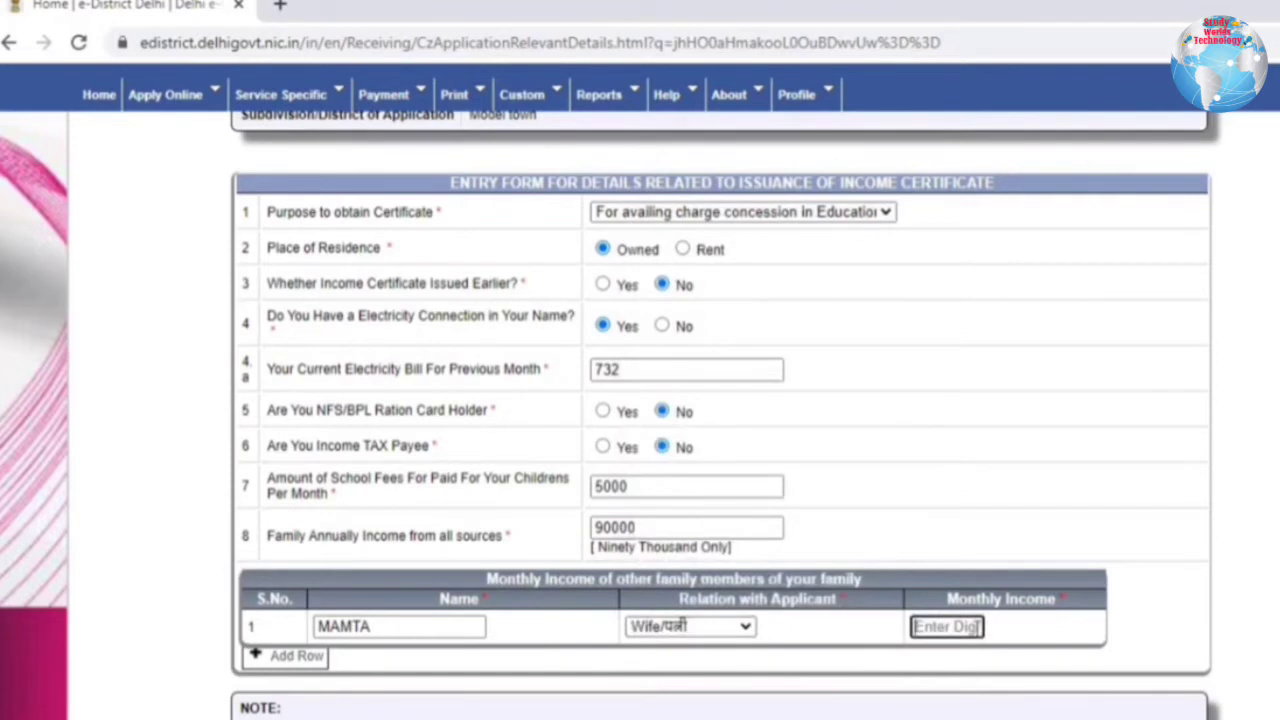
type("2000")
left_click(986, 645)
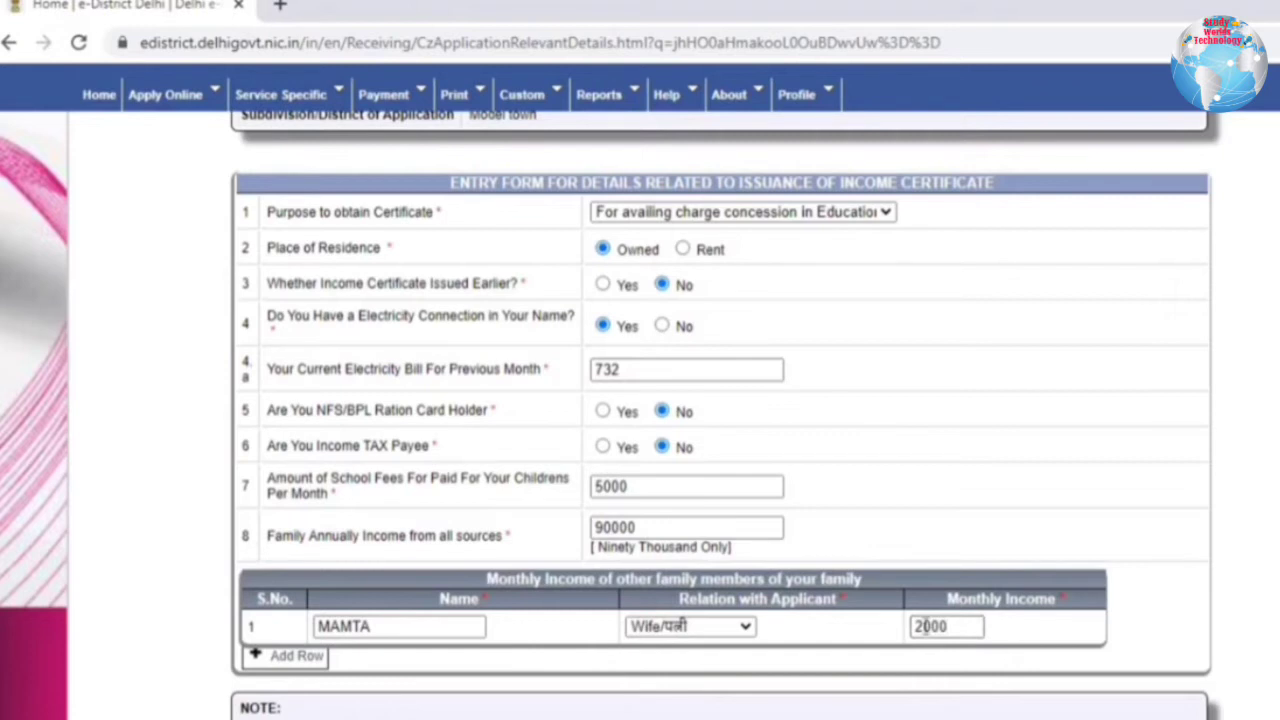
left_click(927, 625)
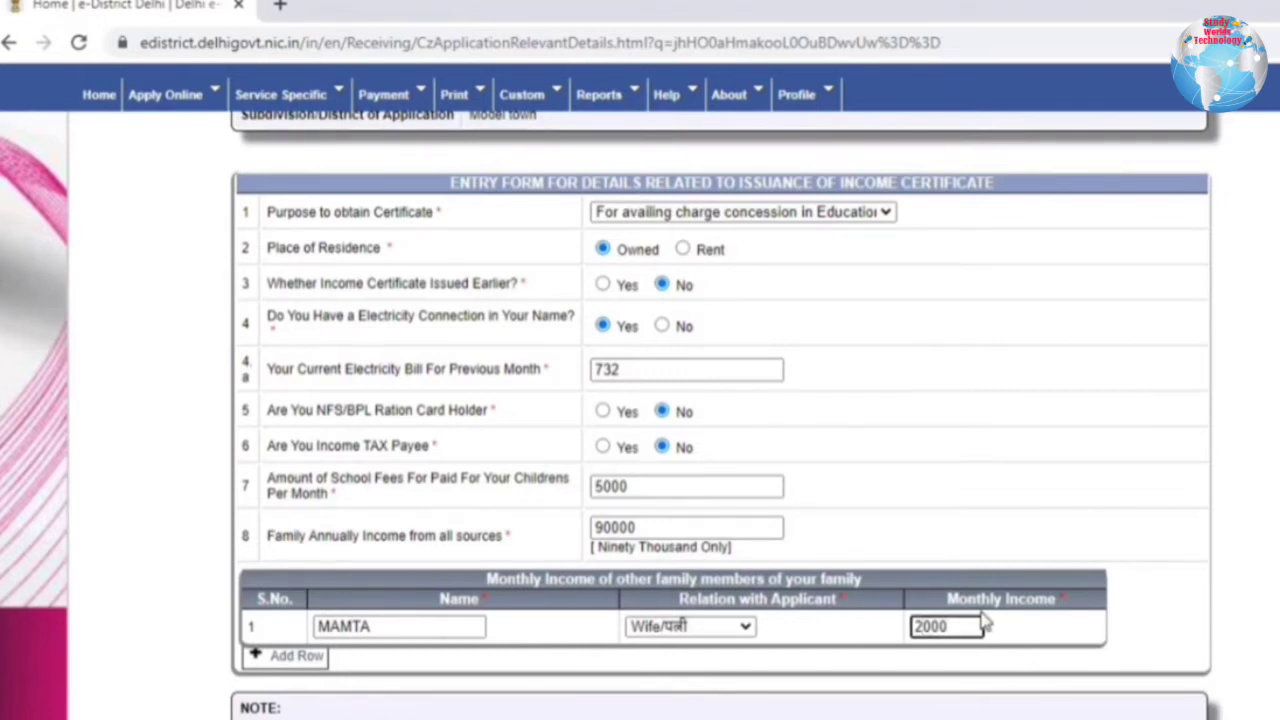
key("BackSpace")
type("5")
left_click(1010, 628)
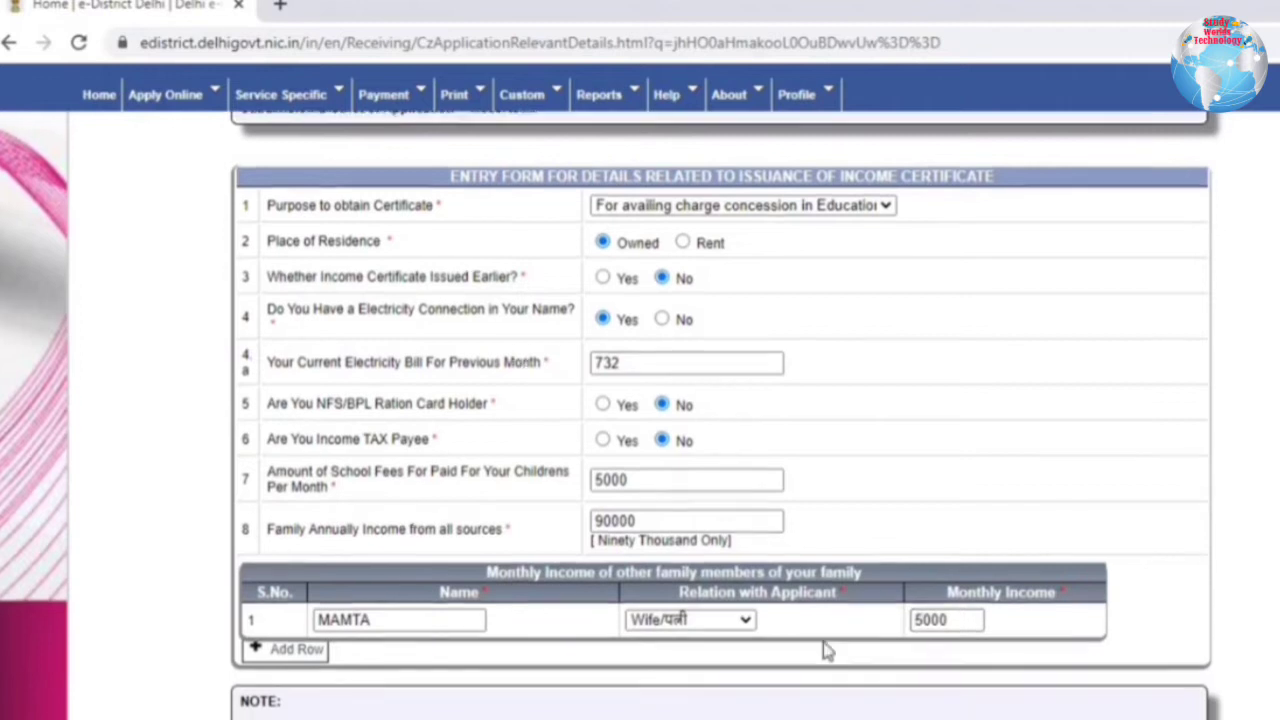
scroll(823, 650, "down", 3)
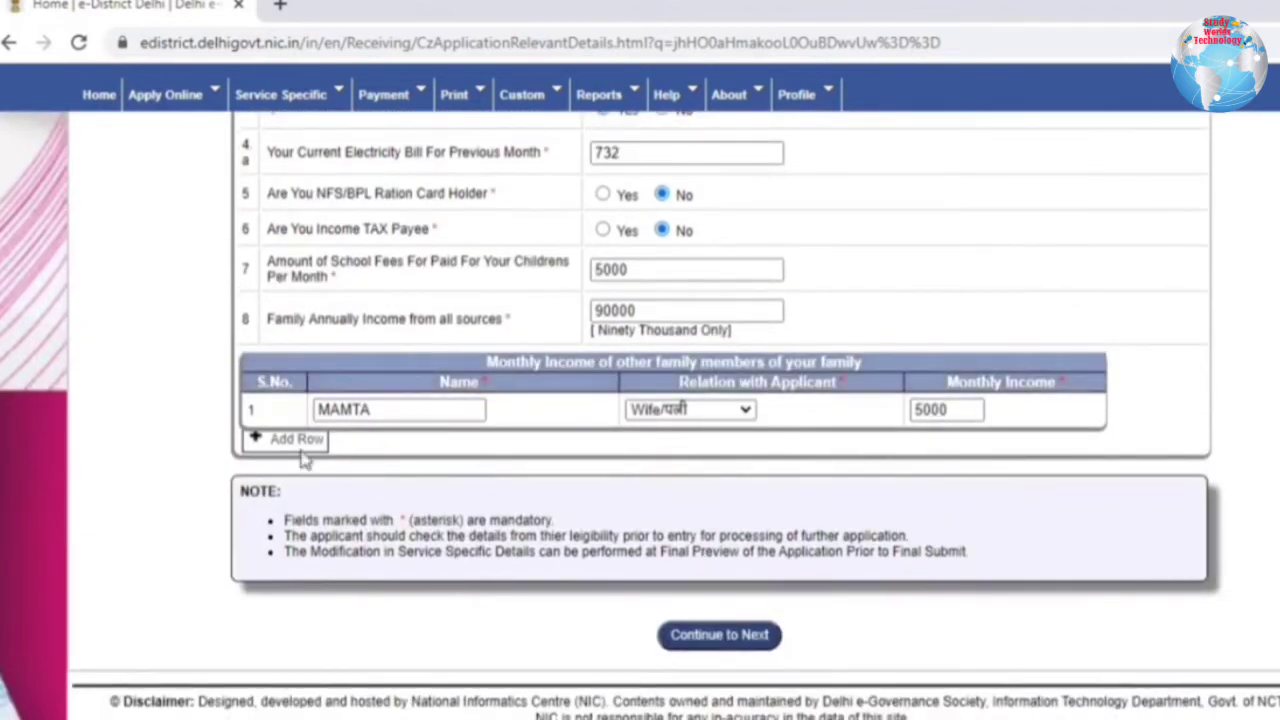
- Submit the details, review the required documents list, and start uploading the Self Declaration
left_click(738, 638)
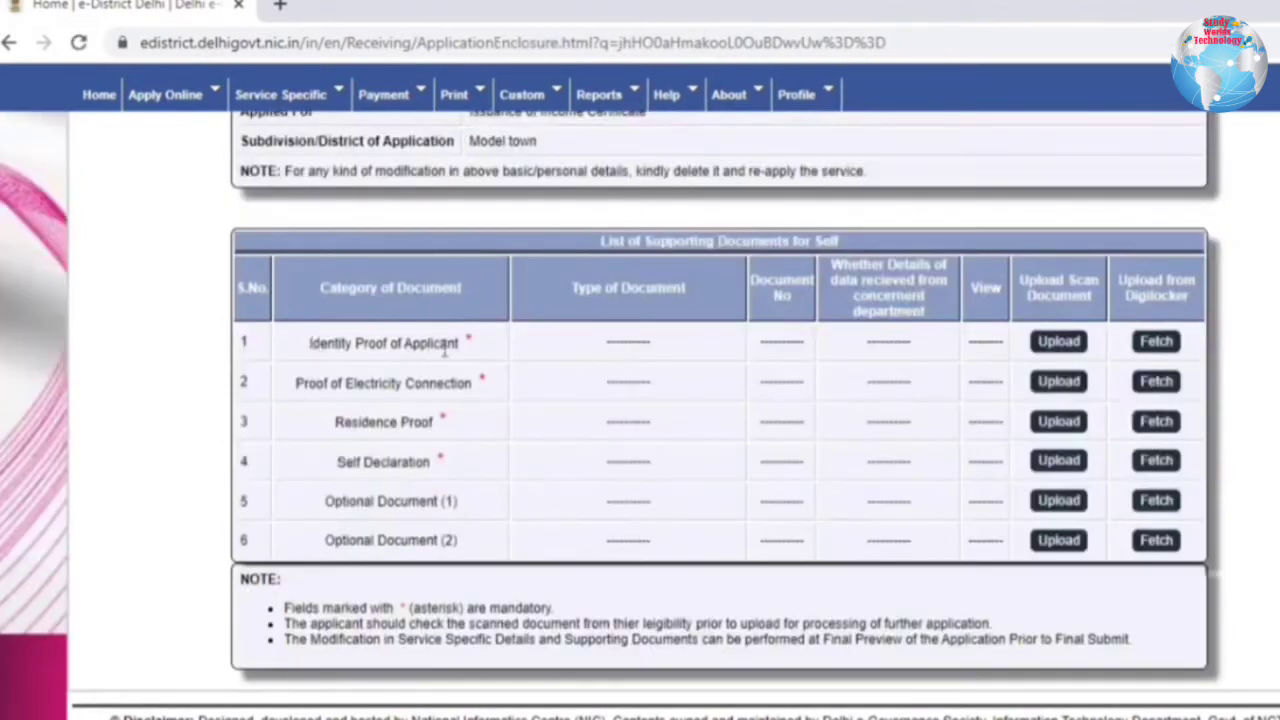
left_click_drag(308, 343, 470, 345)
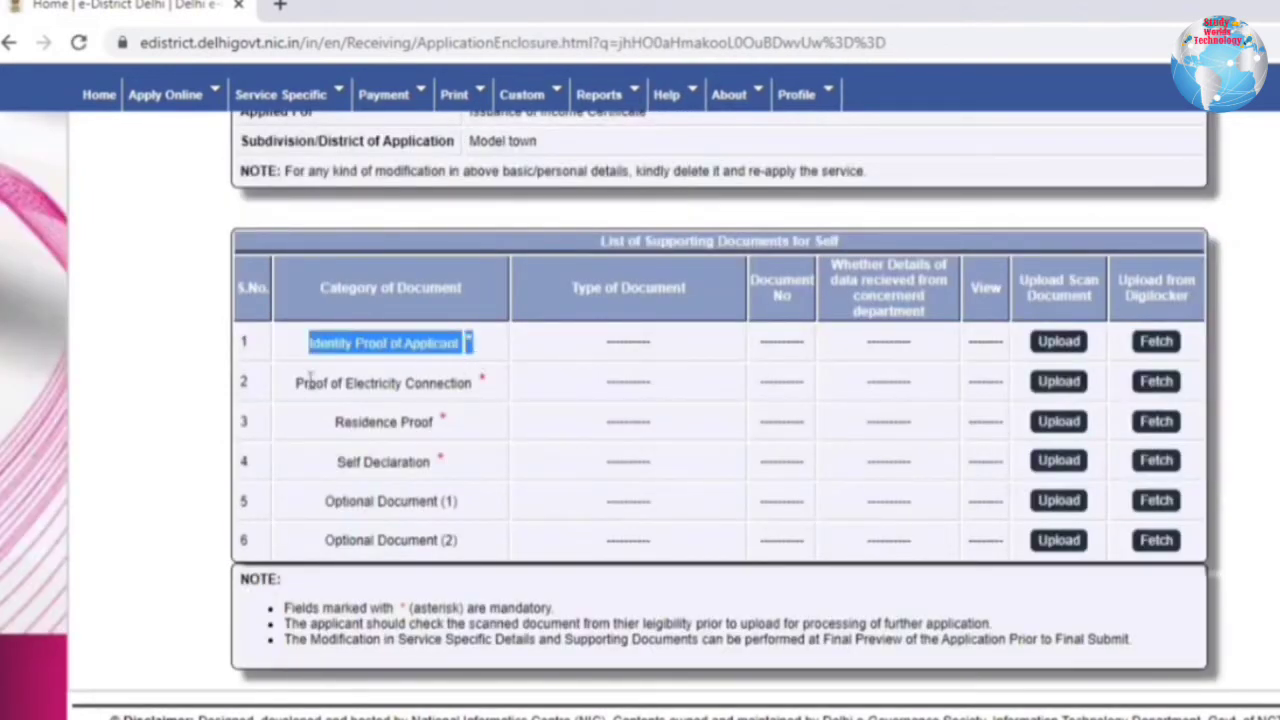
left_click_drag(297, 386, 480, 398)
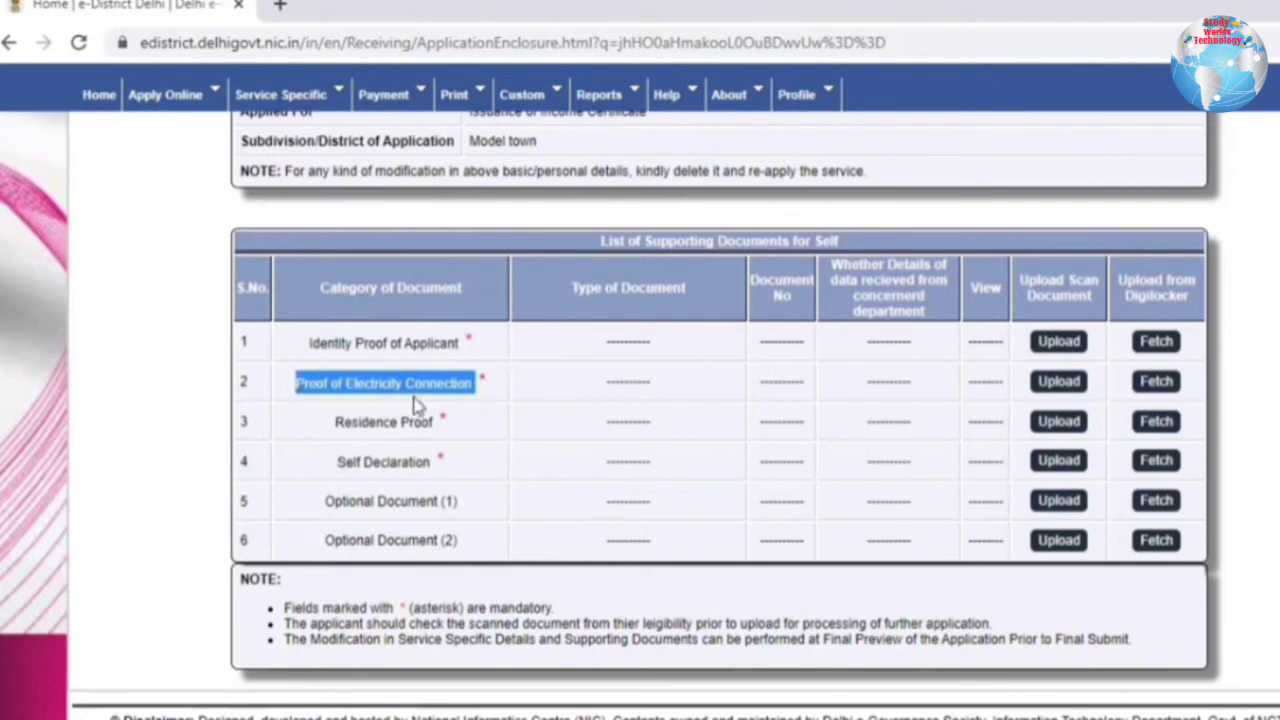
left_click(497, 448)
left_click_drag(345, 422, 500, 449)
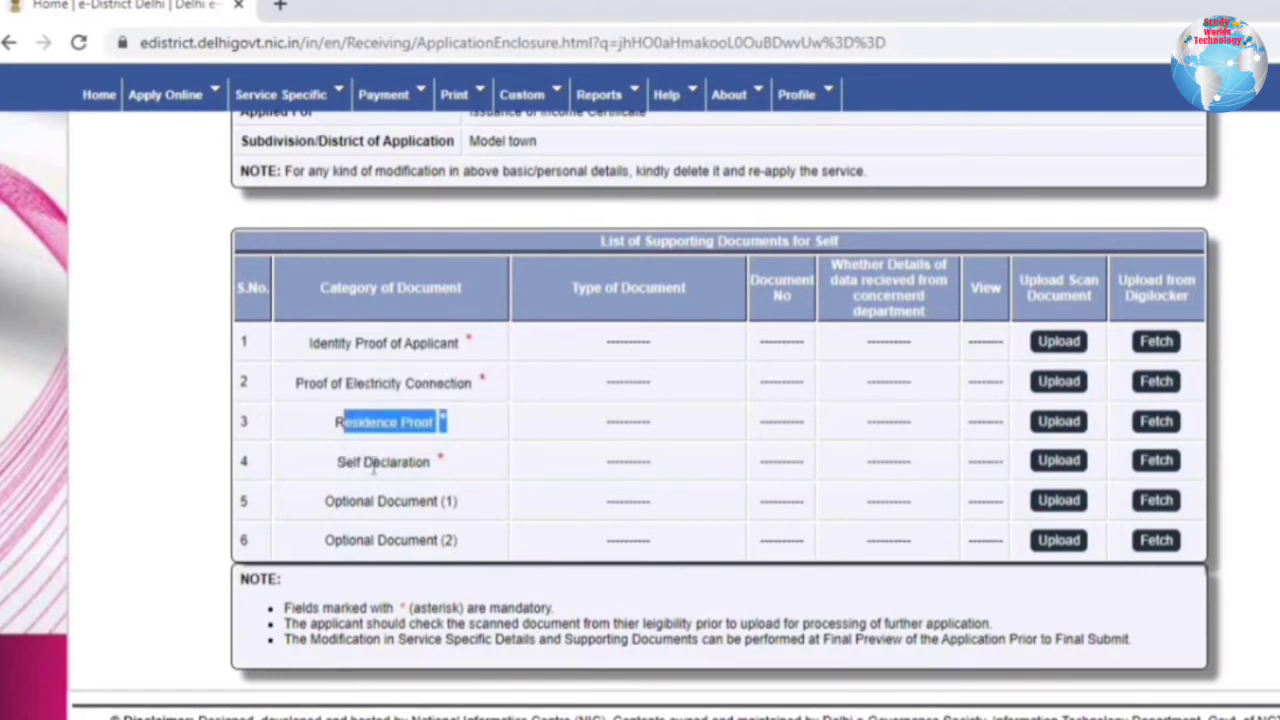
left_click_drag(344, 461, 446, 462)
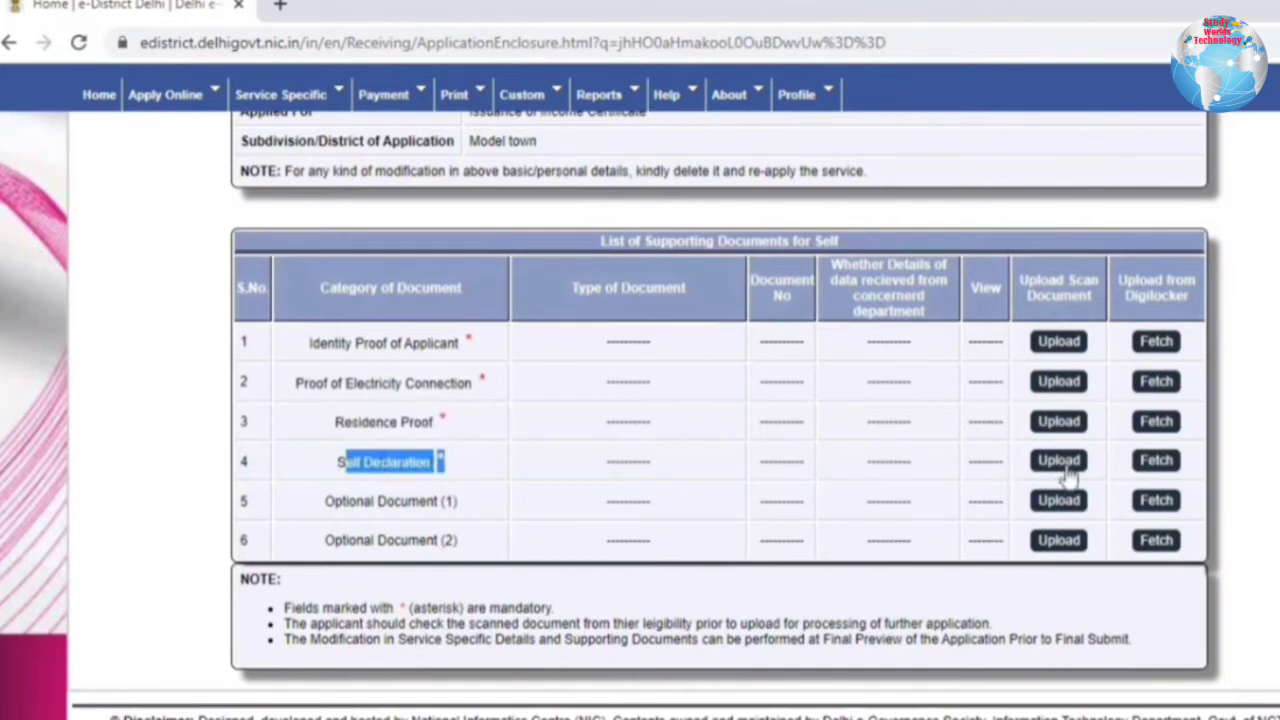
left_click(1062, 462)
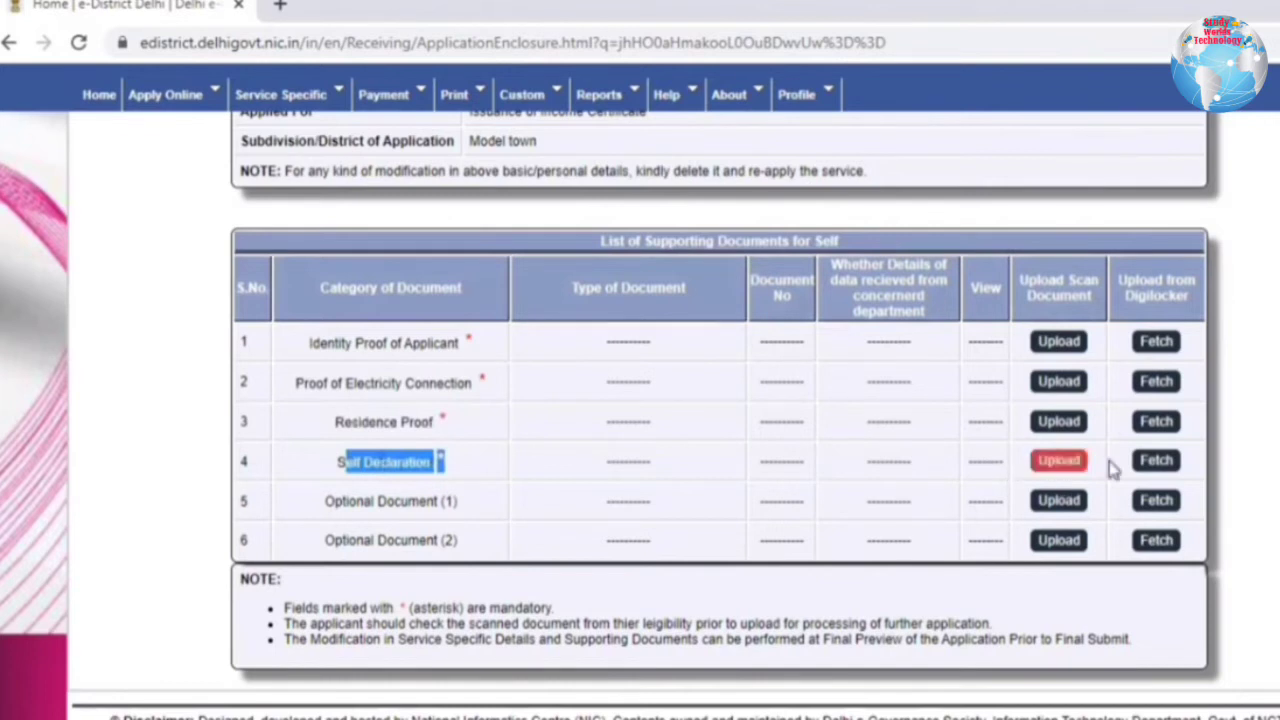
left_click(1166, 338)
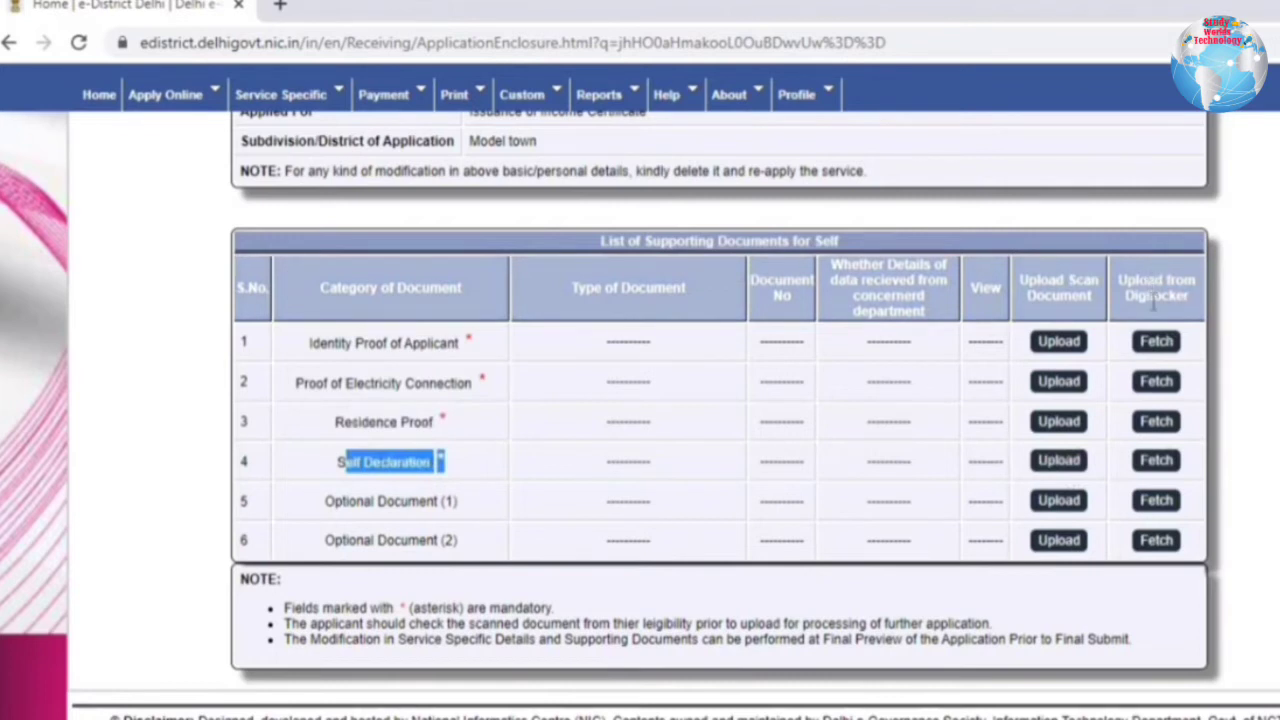
- Pick Self Declaration in Select Document and generate the Self Declaration form
left_click(1059, 461)
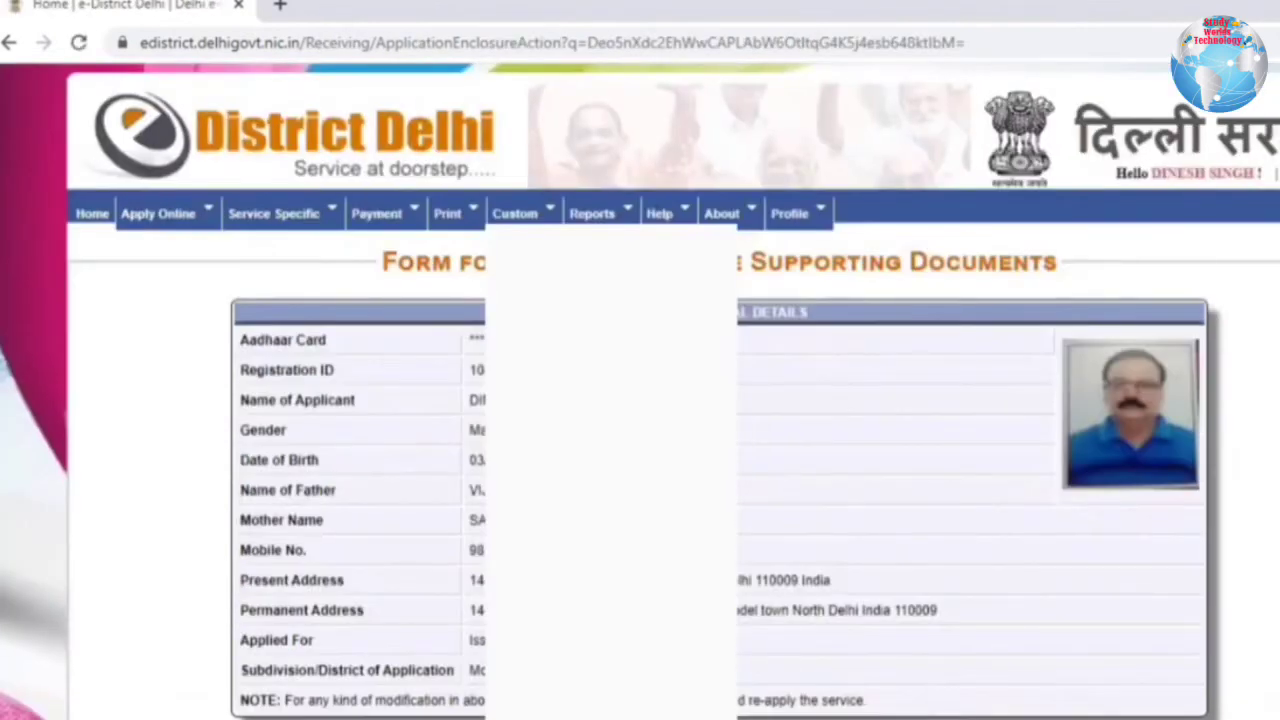
scroll(766, 420, "down", 4)
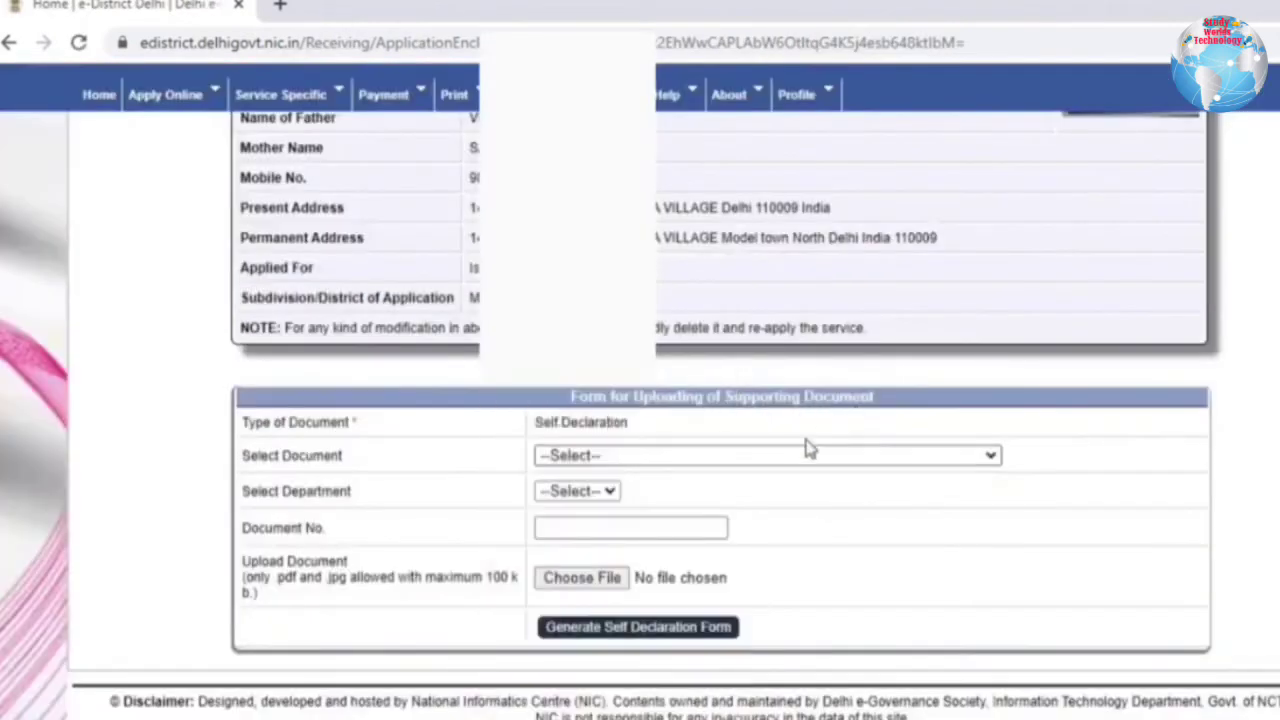
left_click(706, 458)
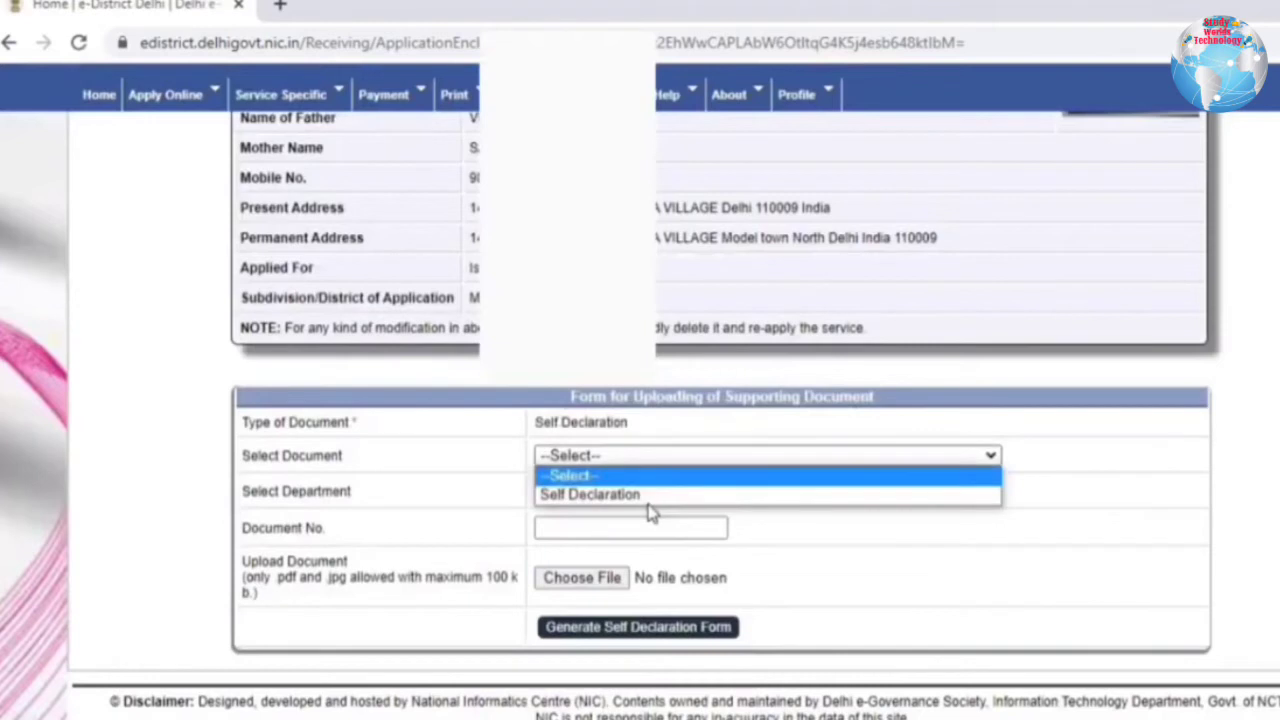
left_click(612, 500)
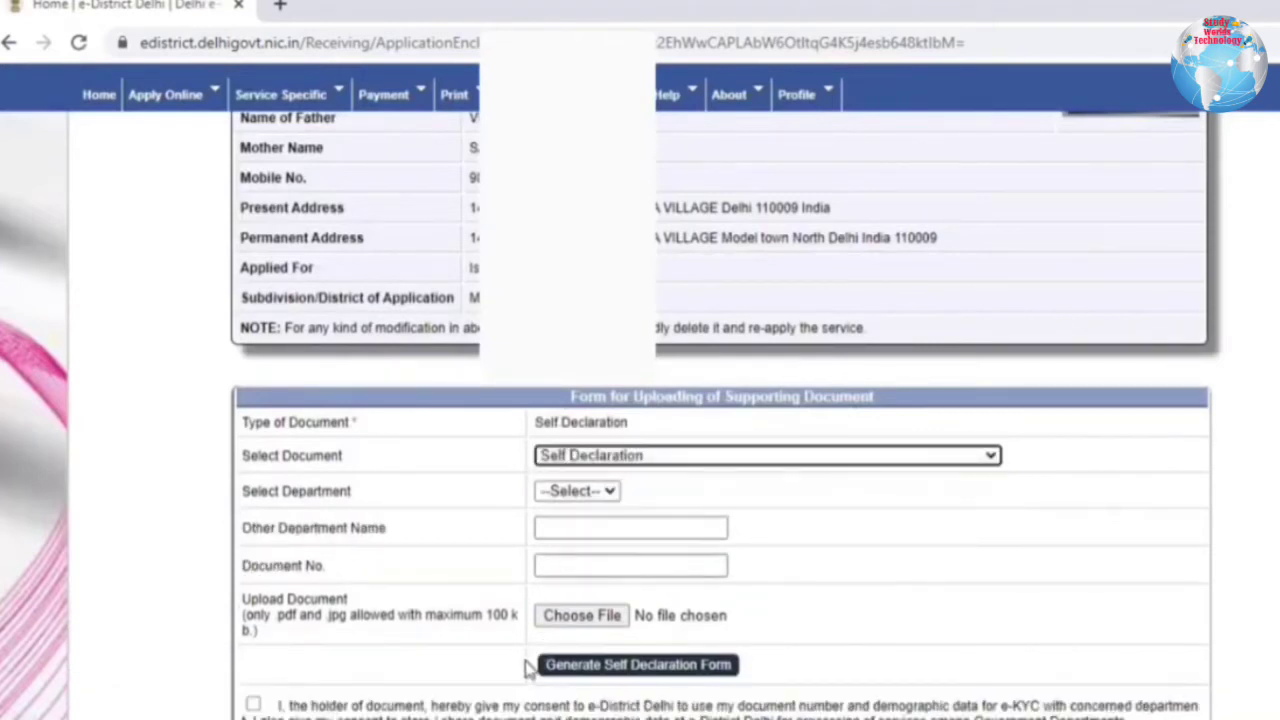
left_click(706, 672)
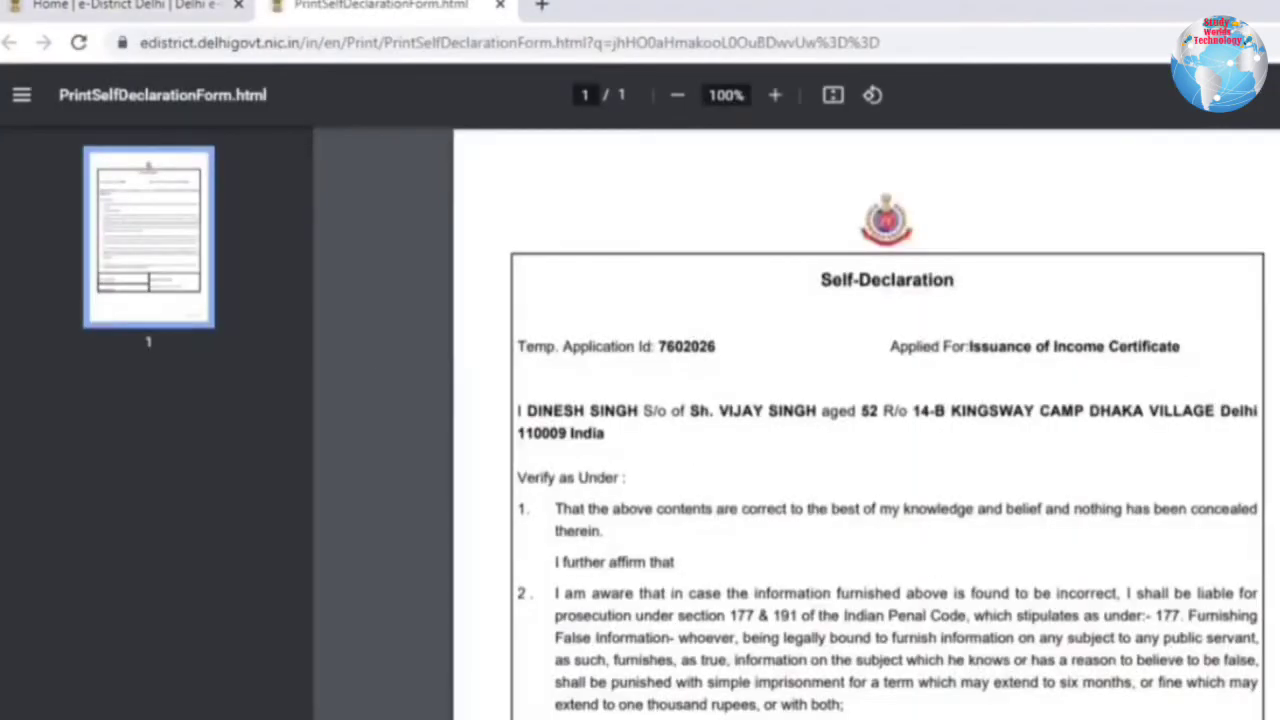
- Check the PDF's beneficiary signature section, then bring up Save As with Ctrl+S
scroll(866, 420, "down", 6)
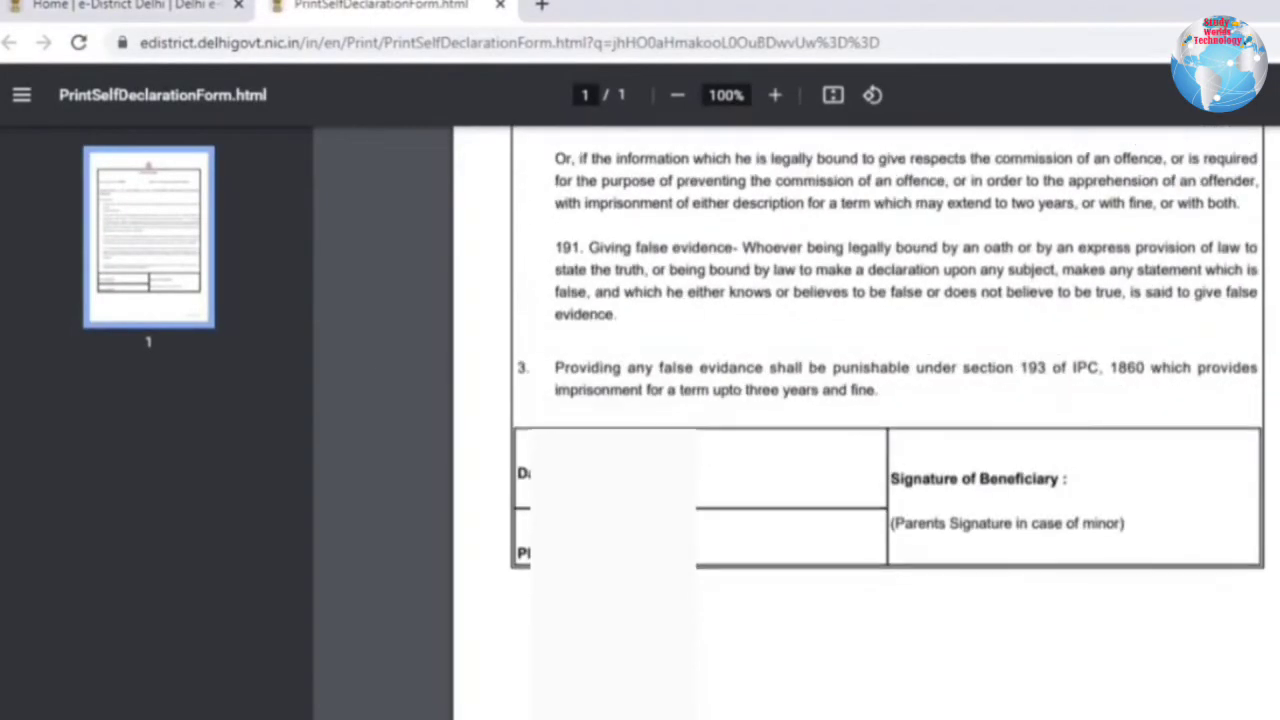
scroll(1230, 550, "up", 6)
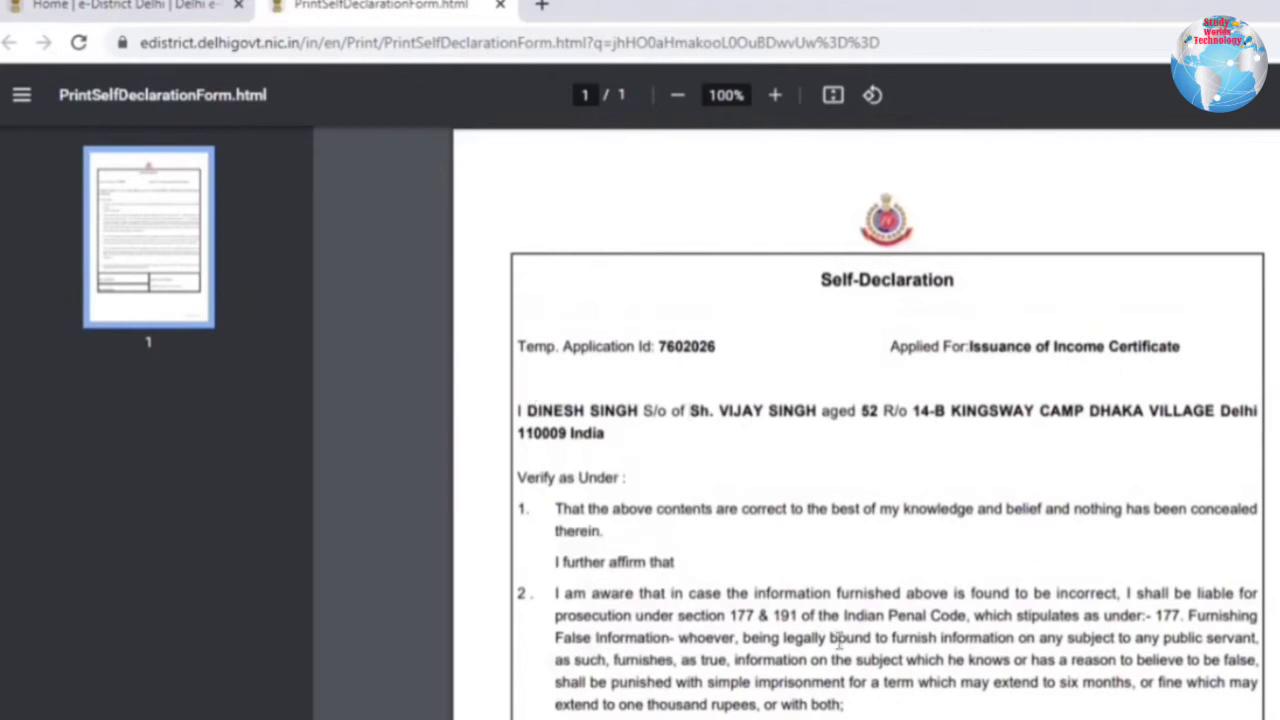
scroll(836, 641, "down", 6)
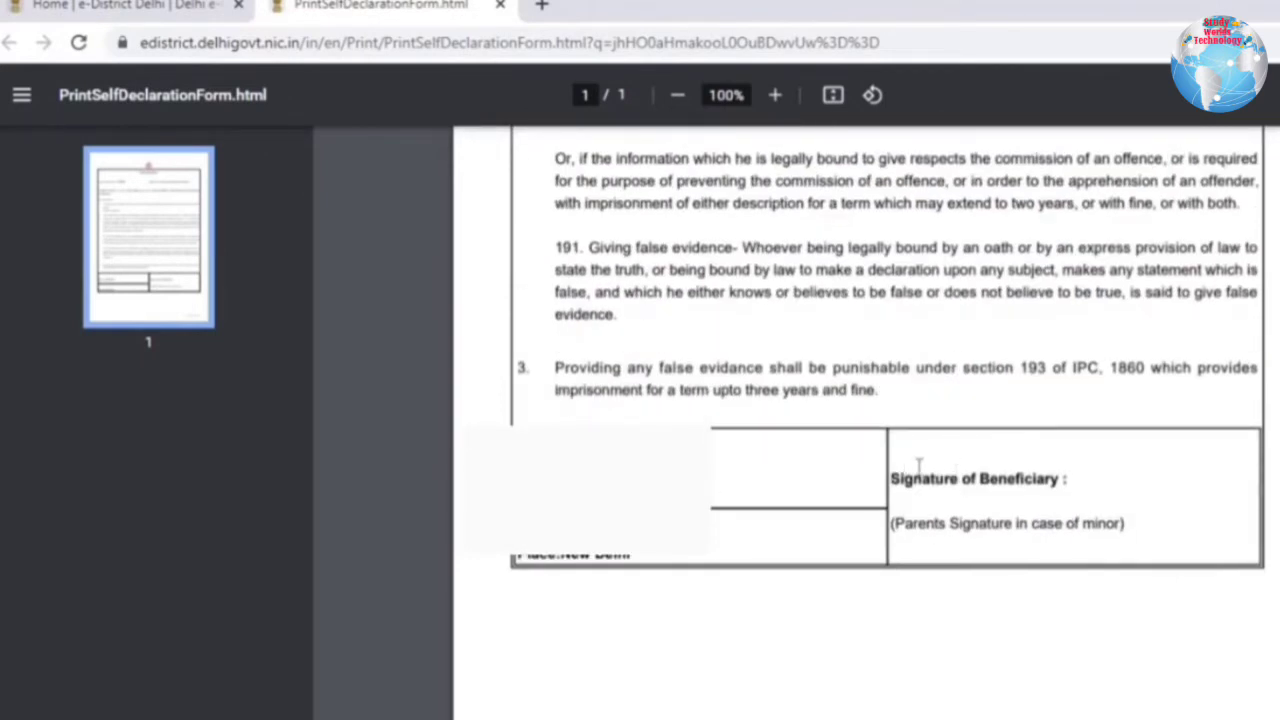
triple_click(1071, 466)
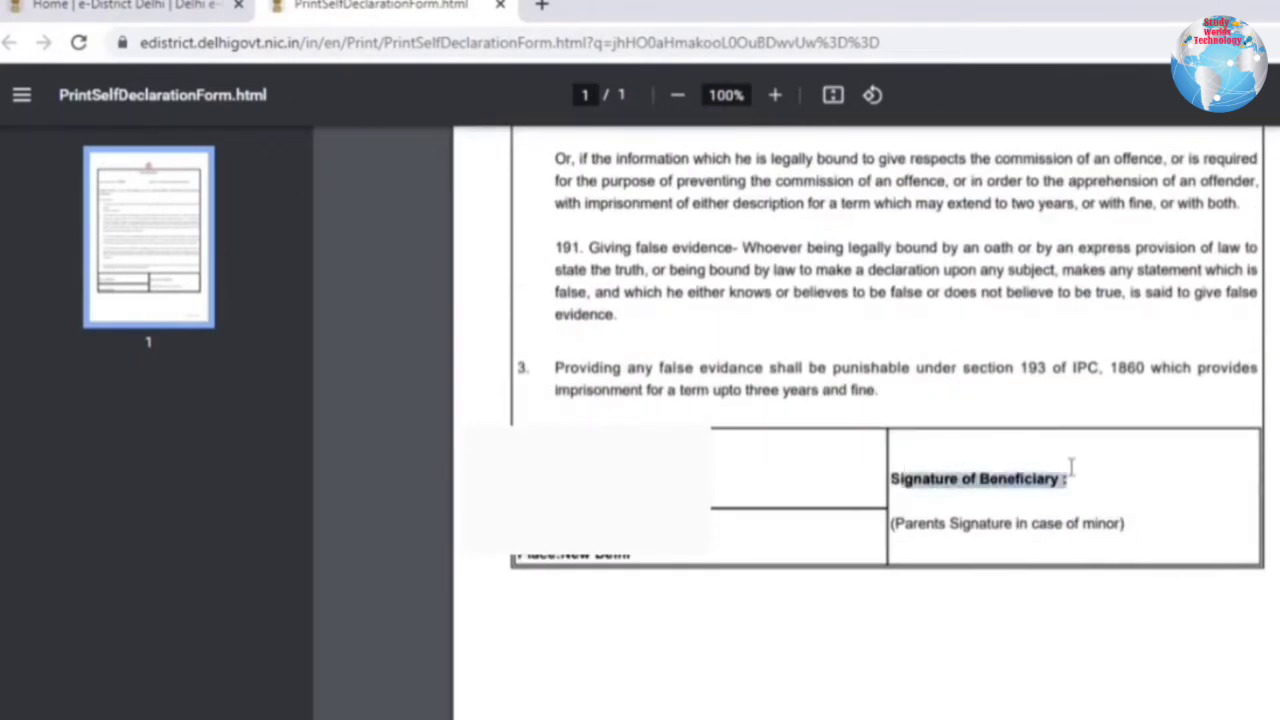
left_click(1071, 466)
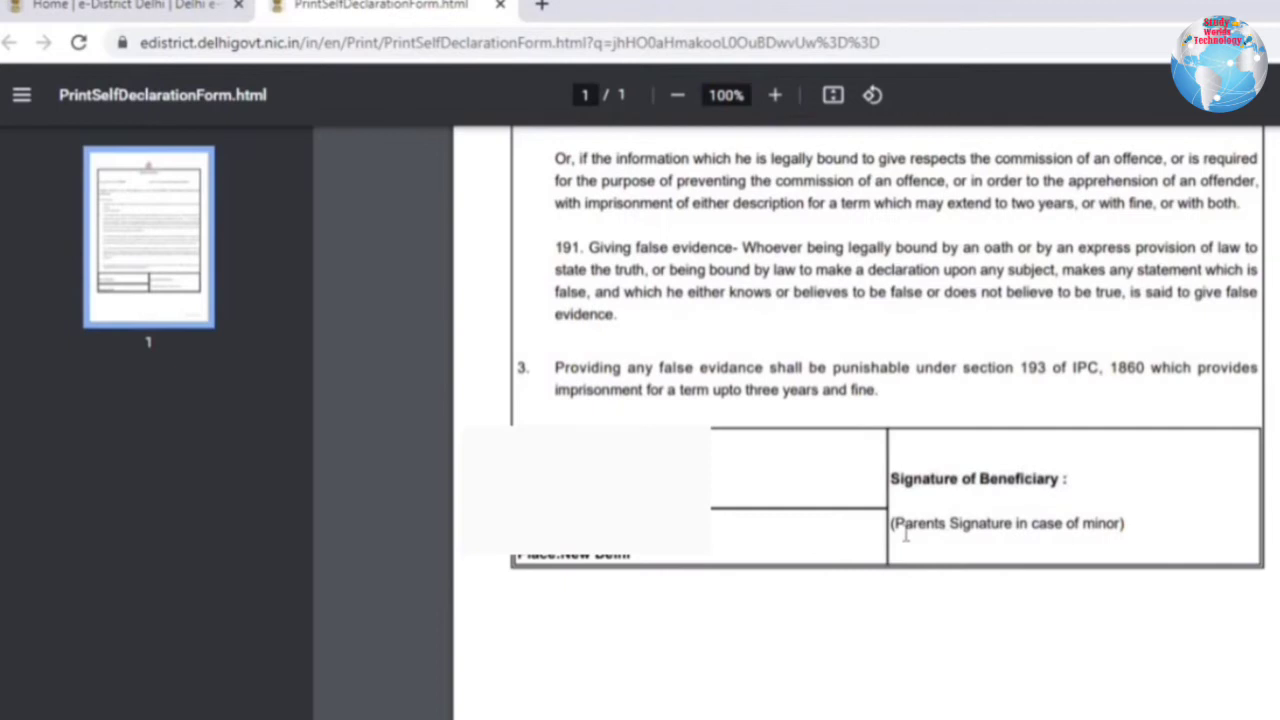
left_click_drag(906, 534, 1124, 524)
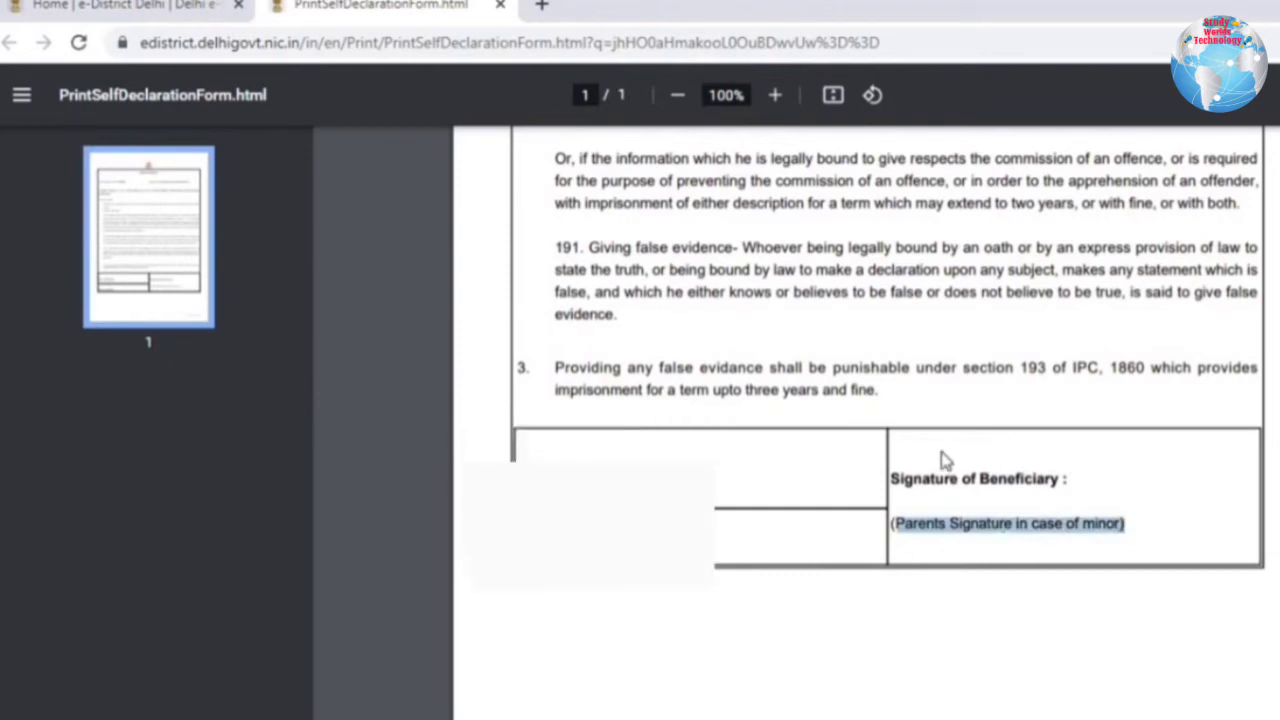
left_click(945, 460)
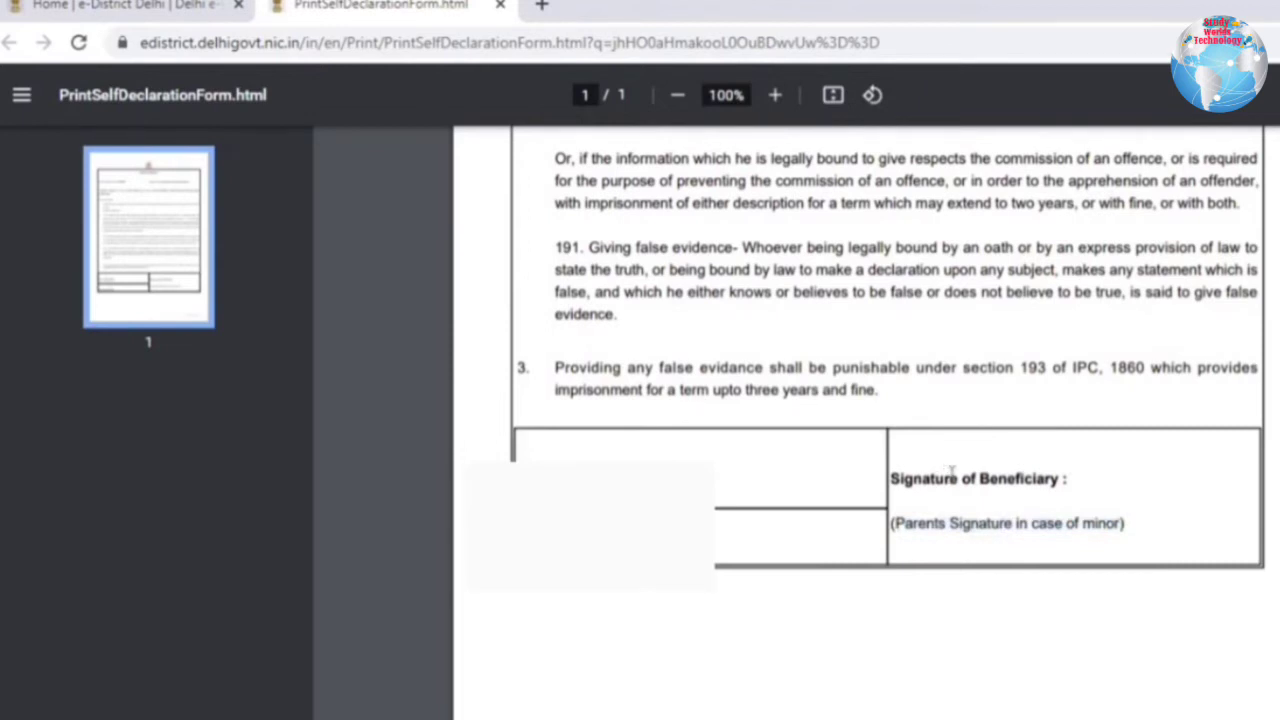
scroll(952, 472, "up", 2)
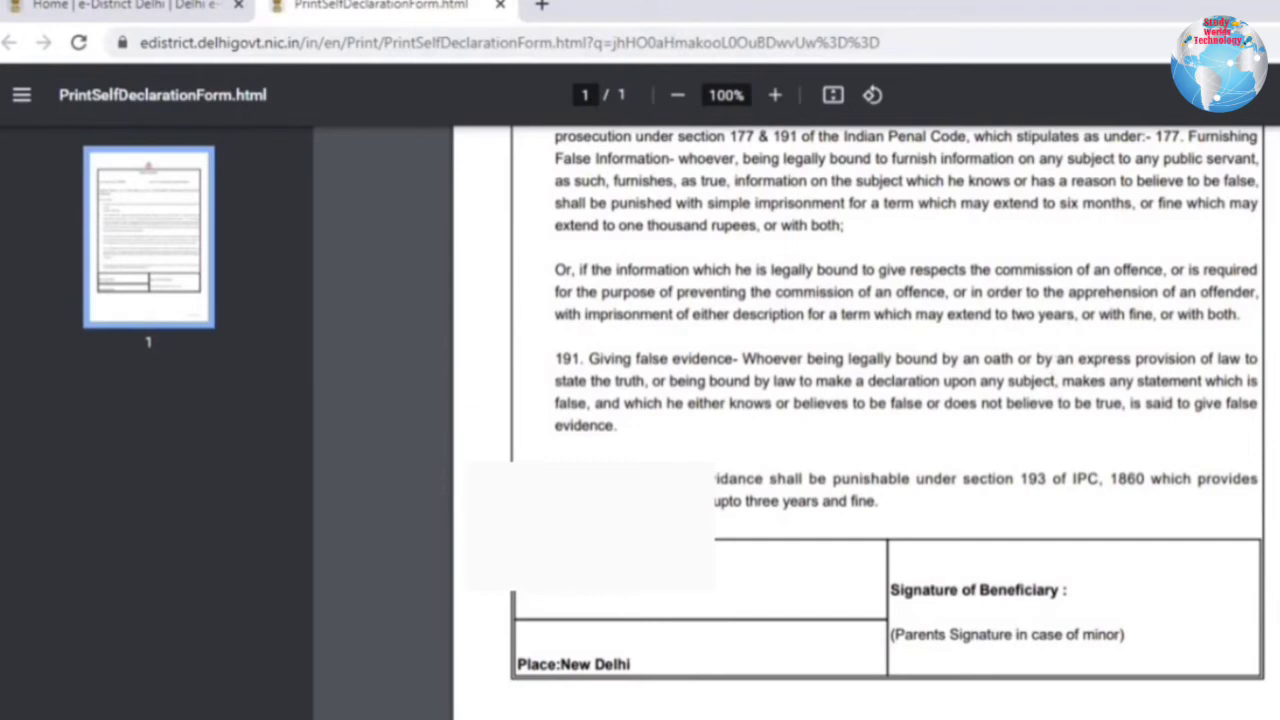
key("ctrl+s")
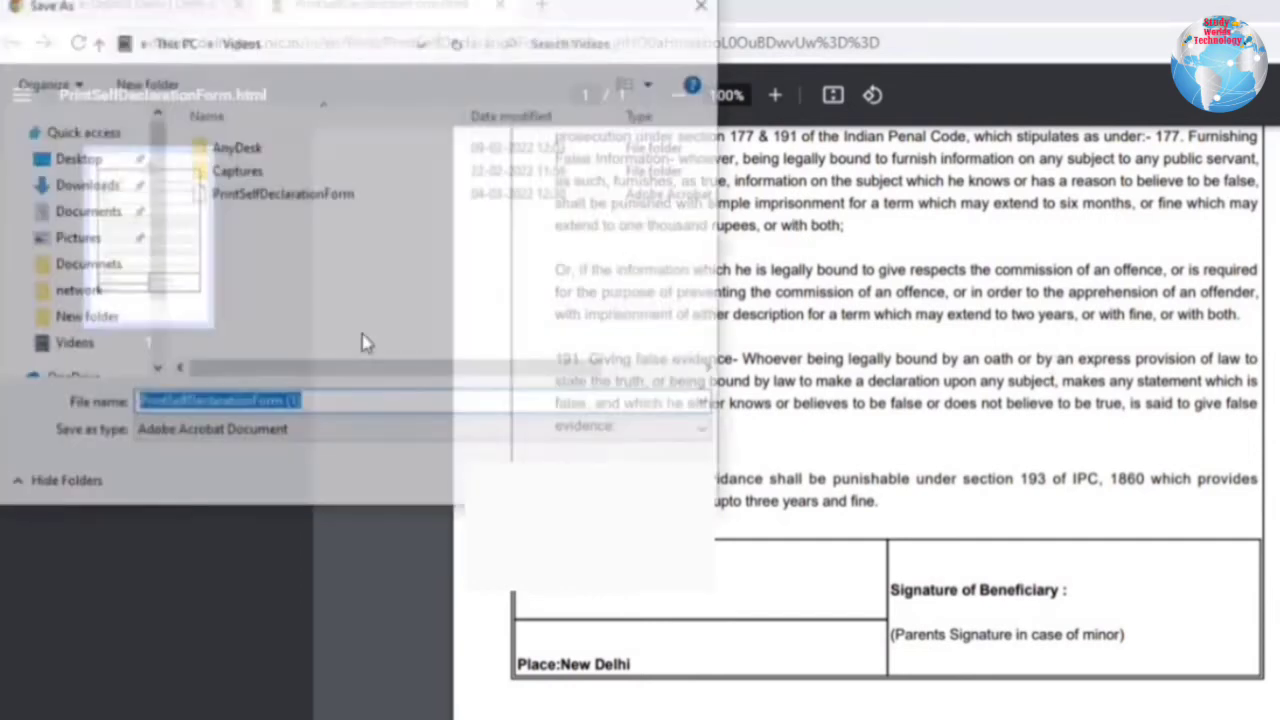